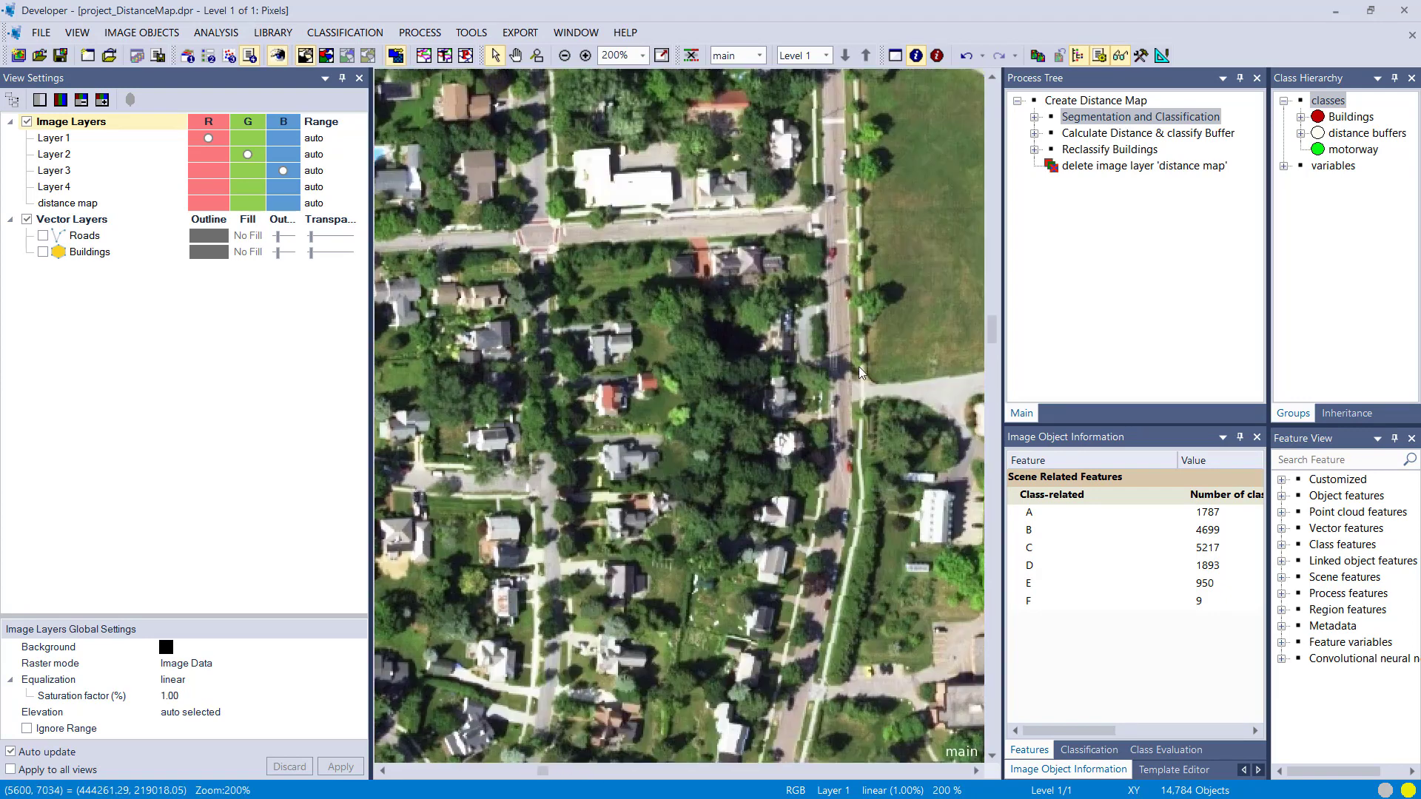
Step: Look over the processes in Segmentation and Classification, and display the classification result over the image
{"action": "mouse_move", "coordinate": [859, 366]}
{"action": "left_mouse_down"}
{"action": "mouse_move", "coordinate": [782, 508]}
{"action": "mouse_move", "coordinate": [707, 552]}
{"action": "left_mouse_up"}
{"action": "left_click", "coordinate": [1035, 118]}
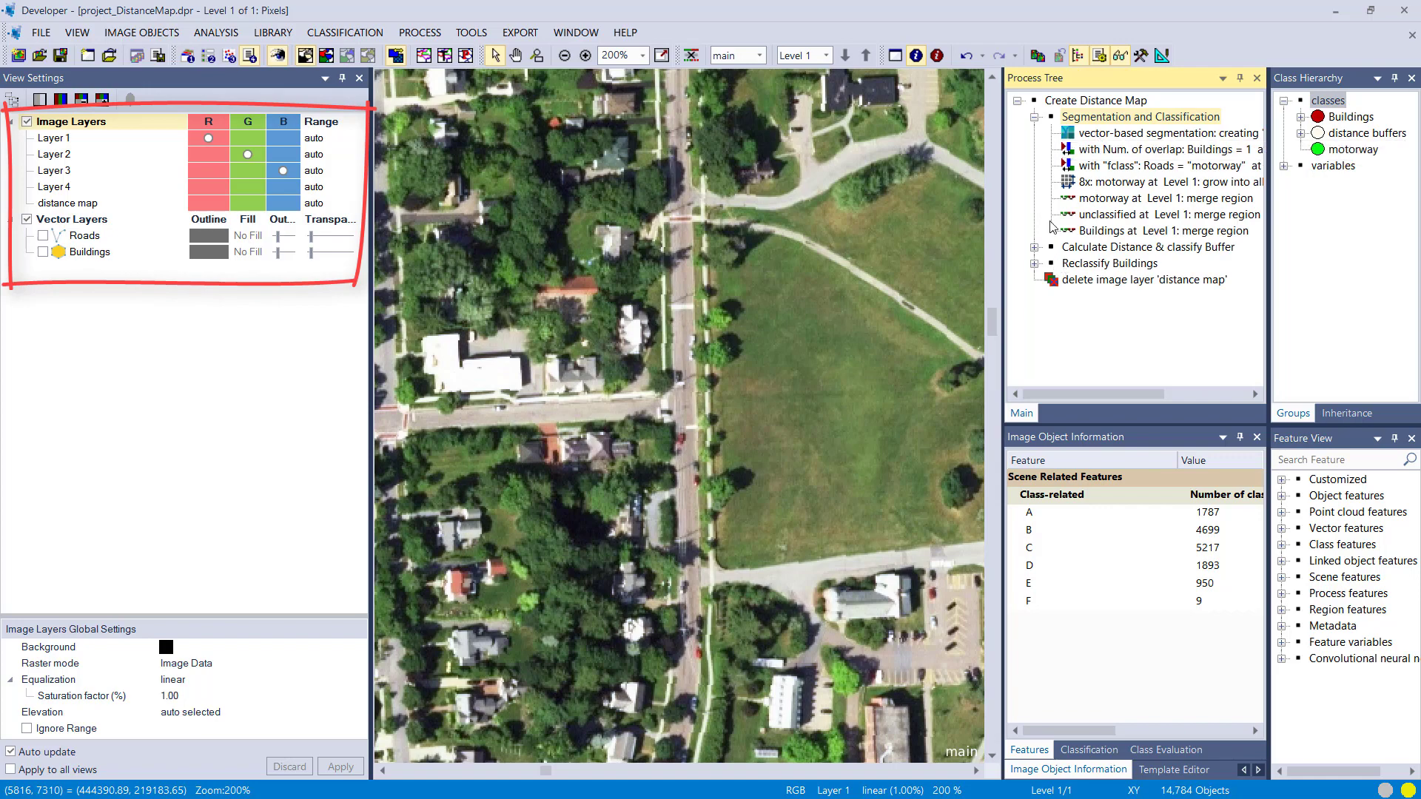
{"action": "left_click", "coordinate": [1034, 118]}
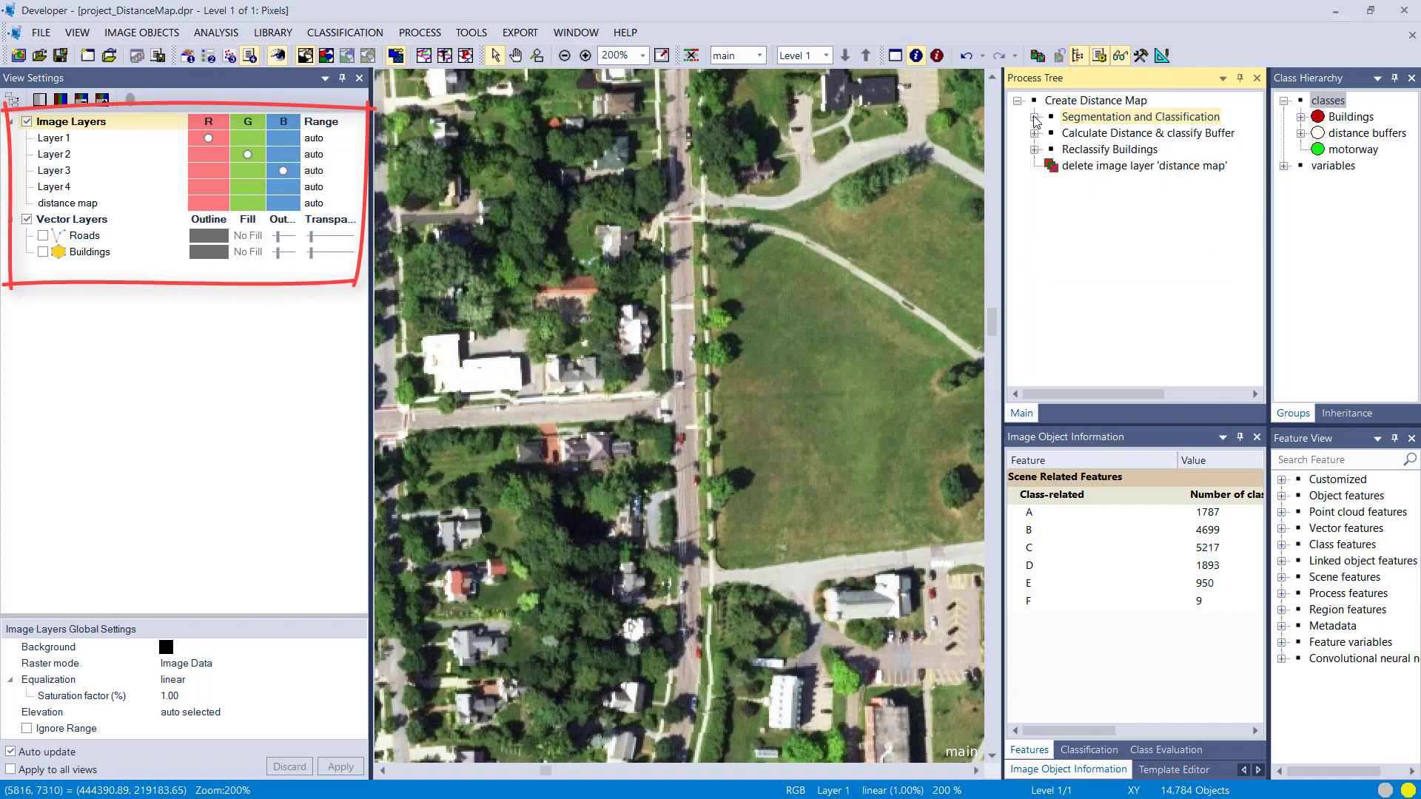
{"action": "left_click", "coordinate": [326, 56]}
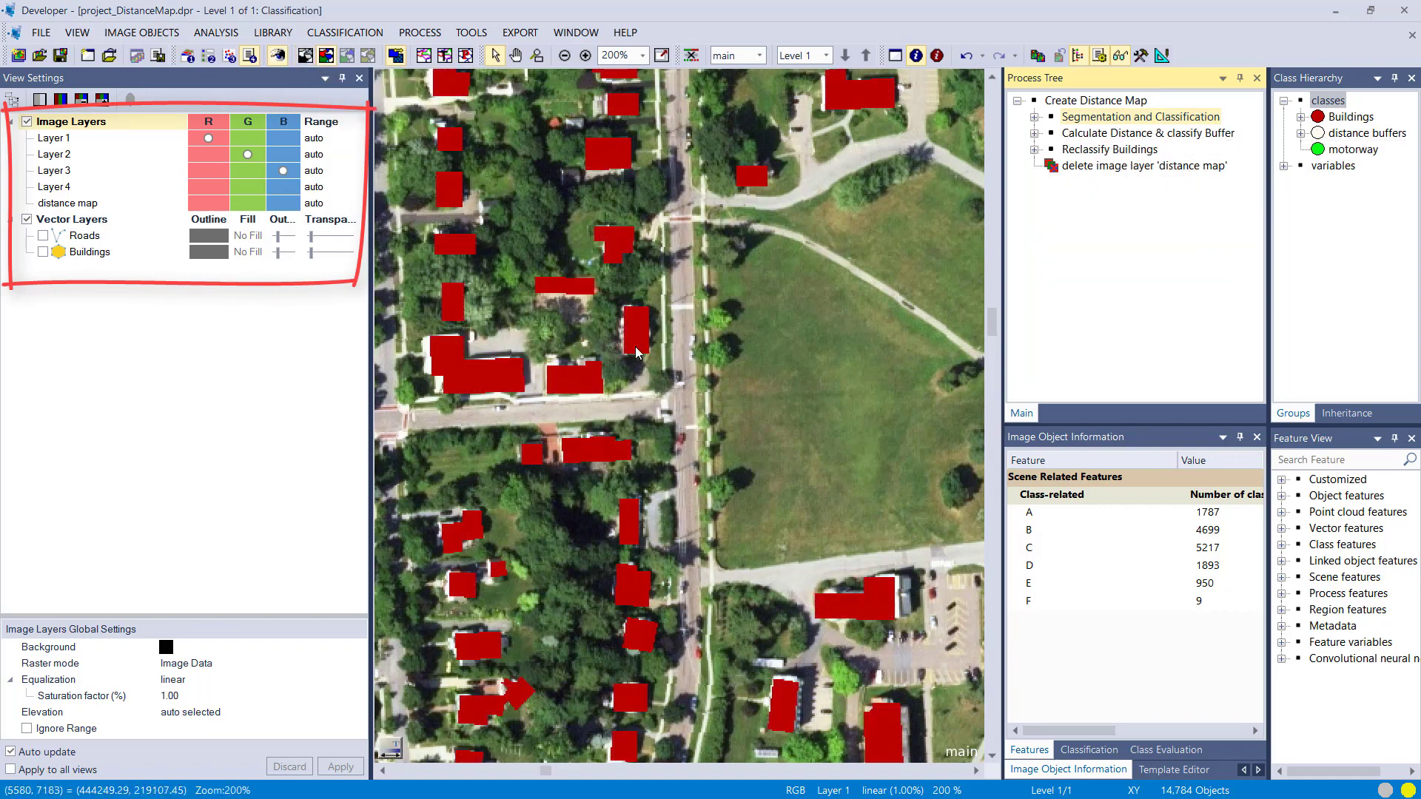
{"action": "mouse_move", "coordinate": [637, 352]}
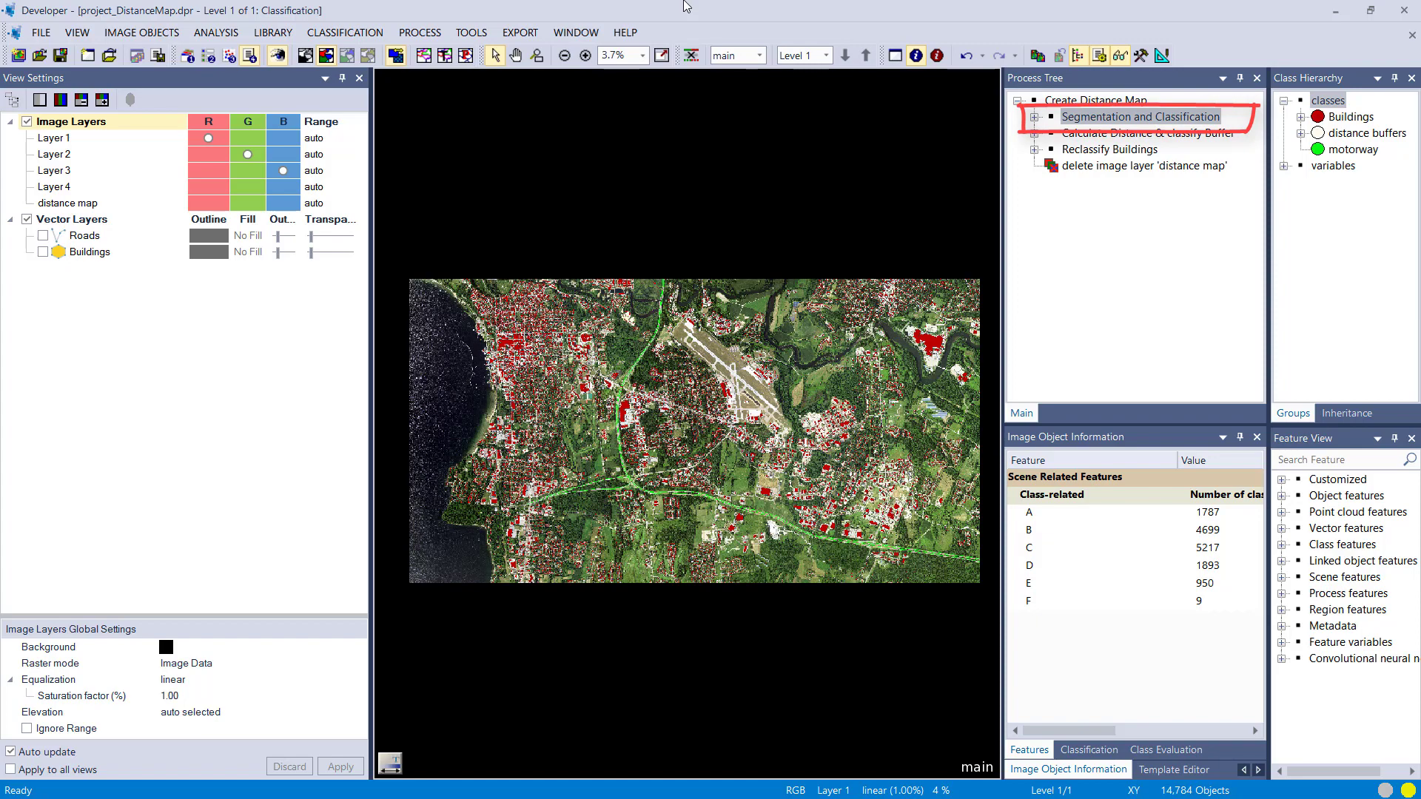
Step: Split the map window horizontally into two views and bring the motorway interchange into closer view
{"action": "left_click", "coordinate": [576, 32]}
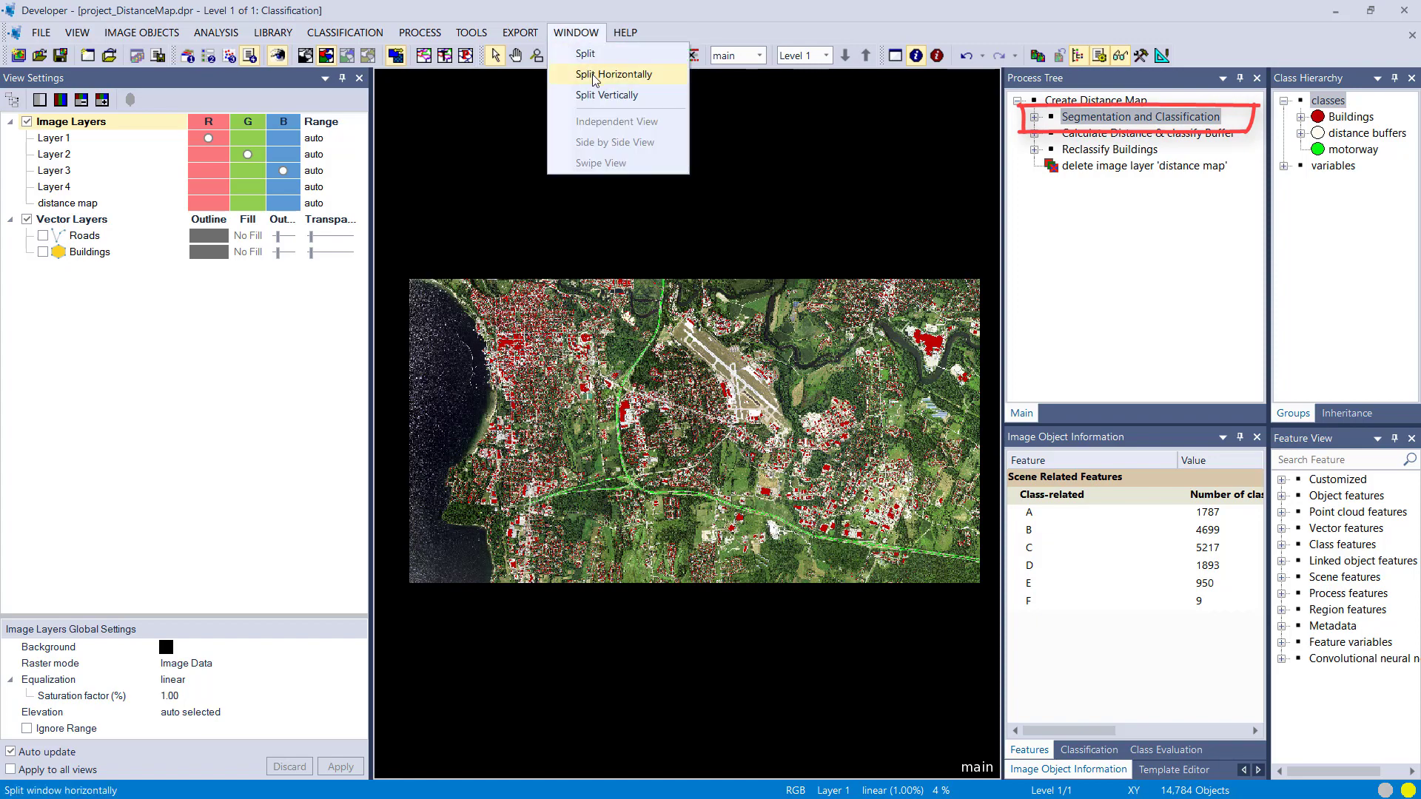
{"action": "left_click", "coordinate": [593, 74]}
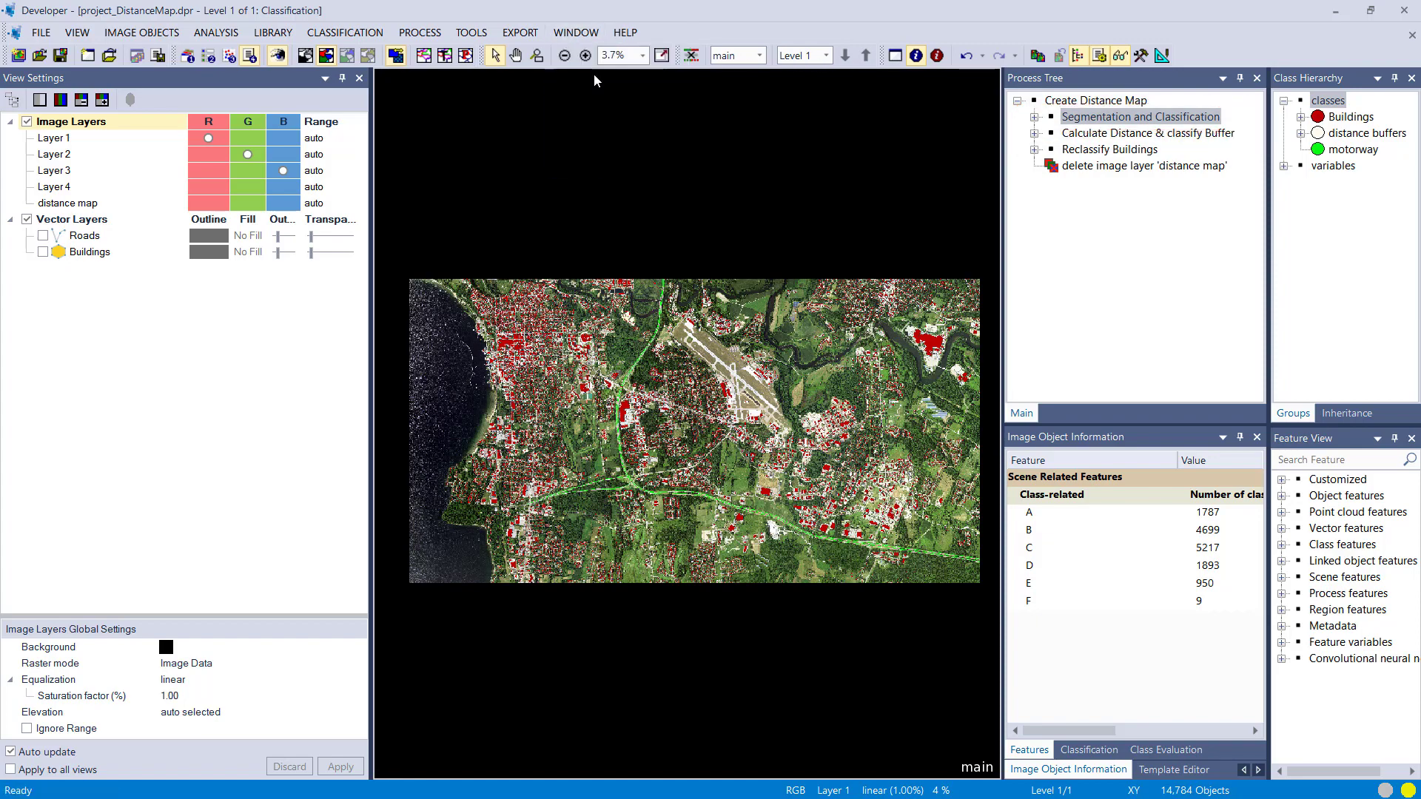
{"action": "scroll", "coordinate": [586, 189], "scroll_direction": "up", "scroll_amount": 5}
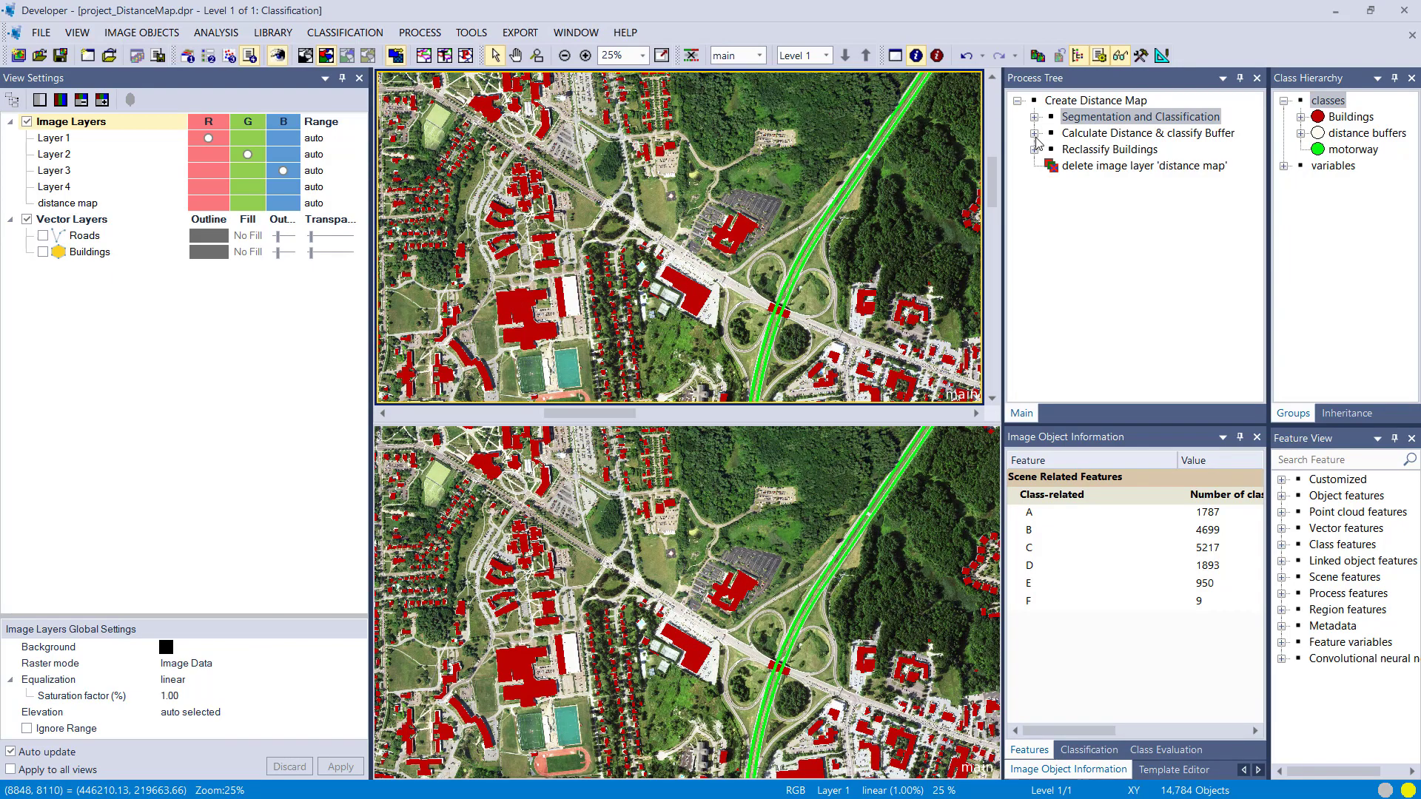
Step: Review the domain and parameters of the distance map process in the Calculate Distance & classify Buffer group, including its calculation method
{"action": "left_click", "coordinate": [1035, 133]}
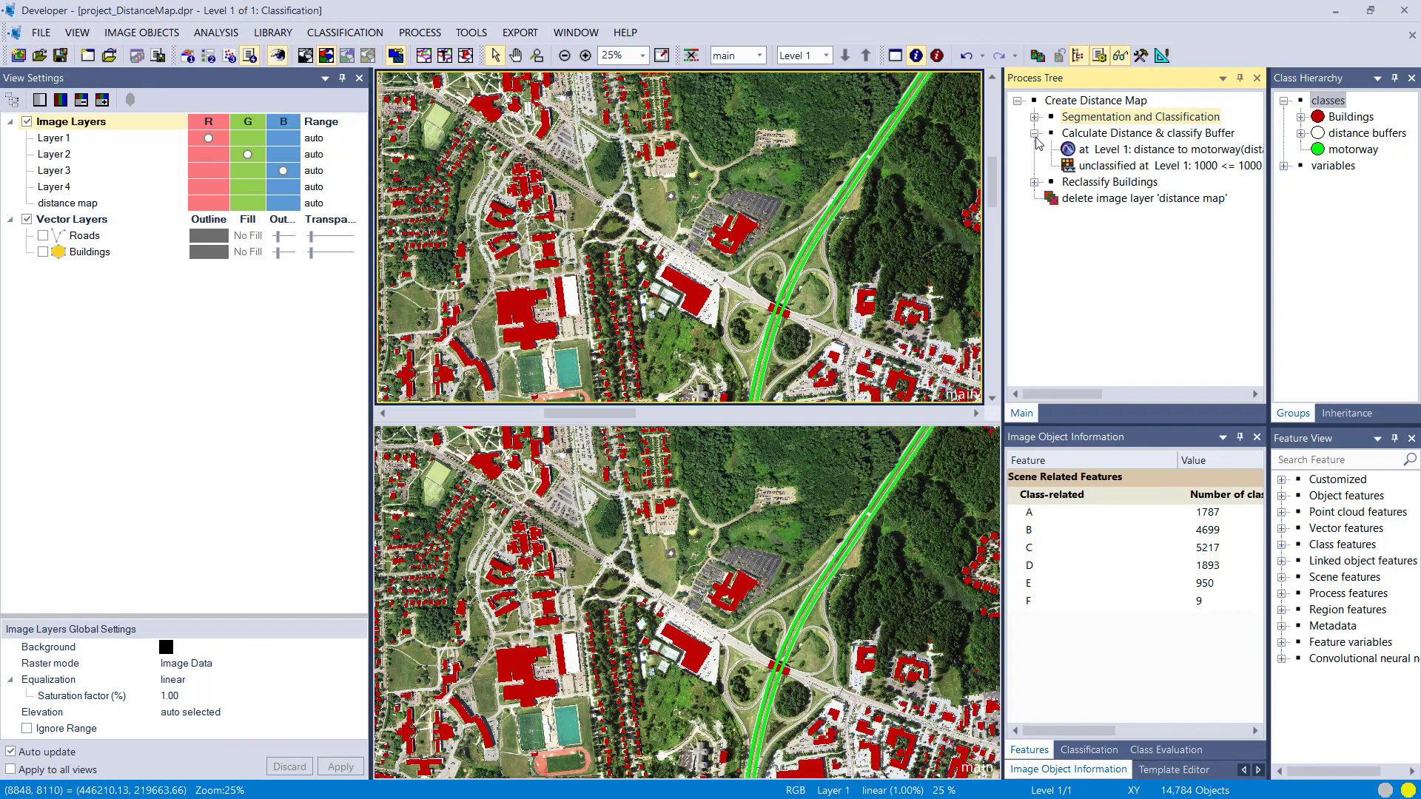
{"action": "double_click", "coordinate": [1071, 150]}
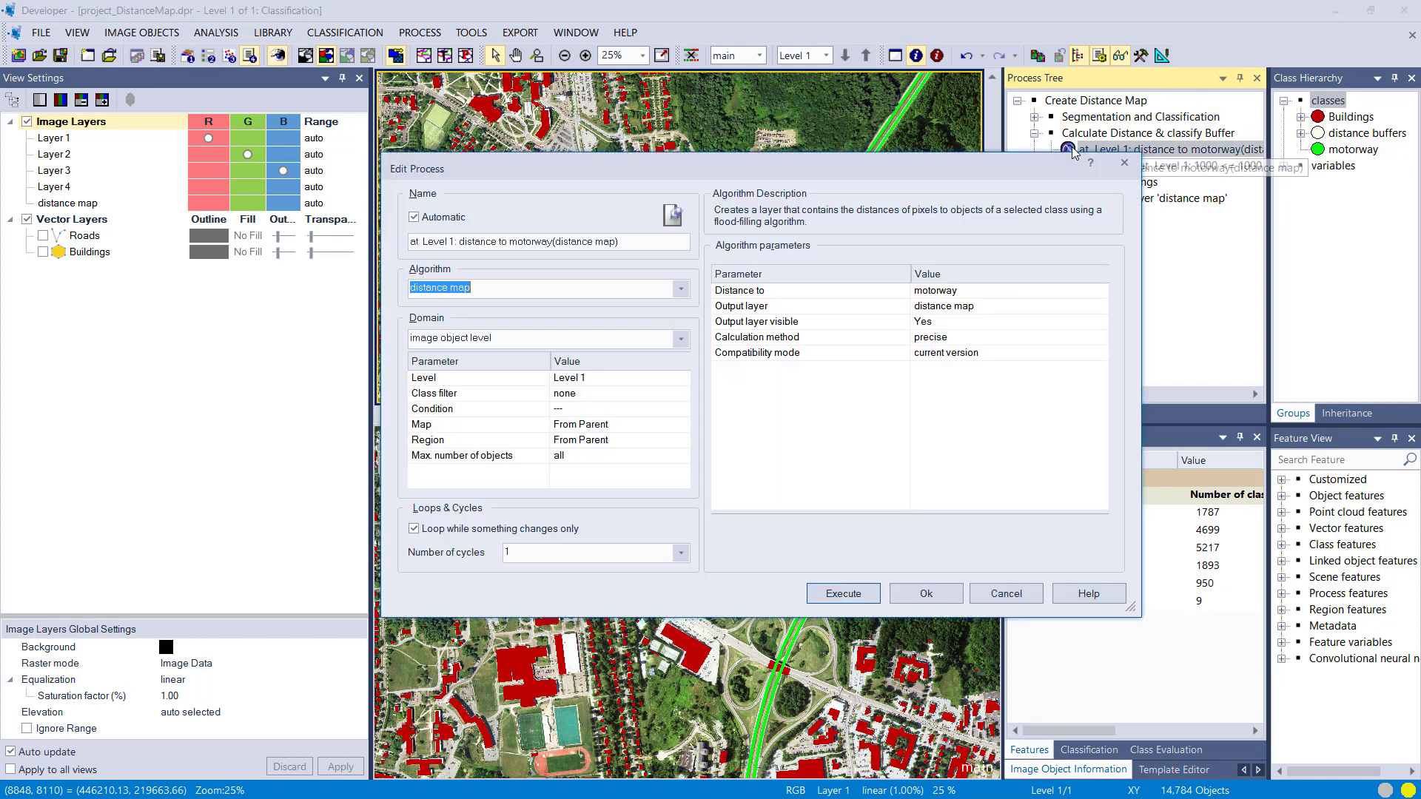
{"action": "left_click_drag", "start_coordinate": [1035, 163], "coordinate": [992, 161]}
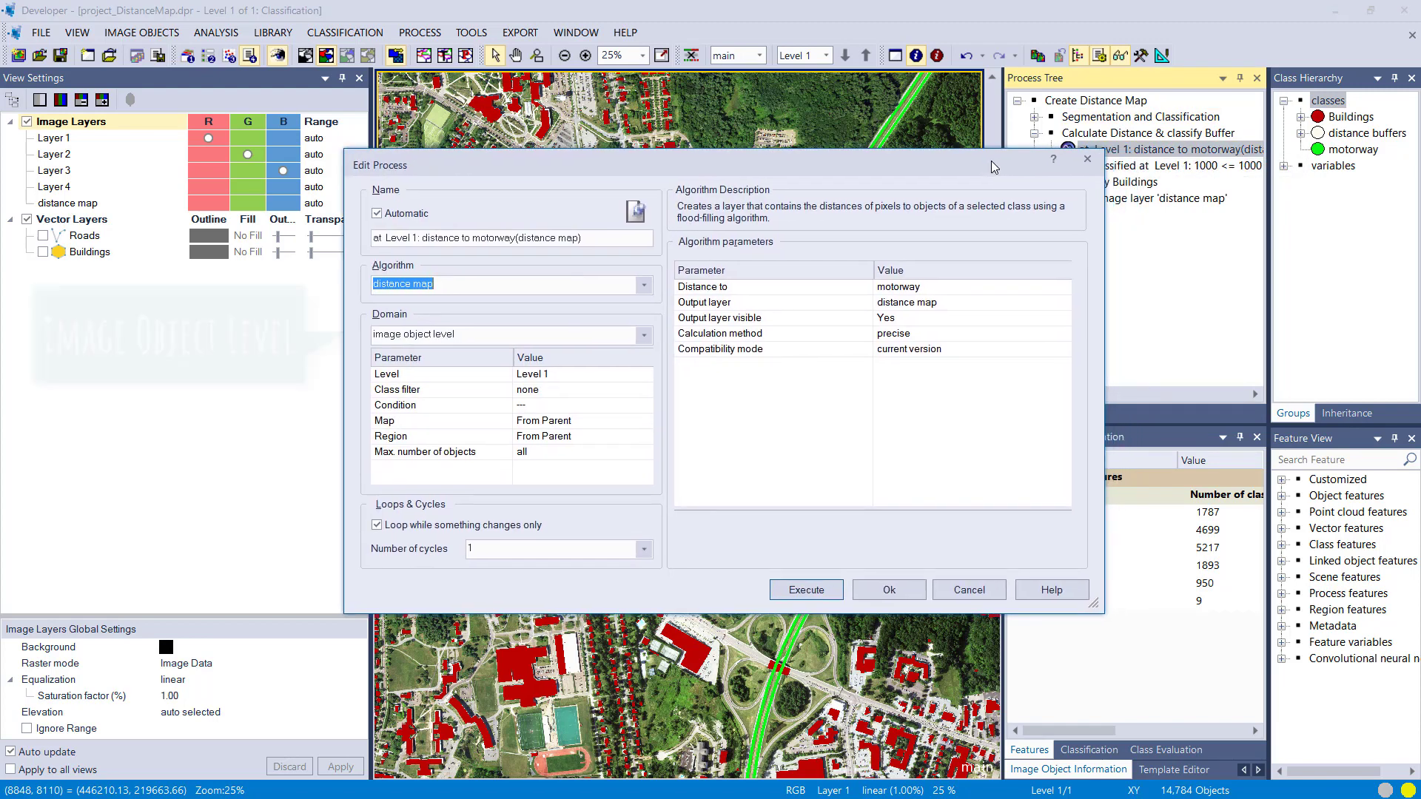
{"action": "left_click", "coordinate": [529, 288]}
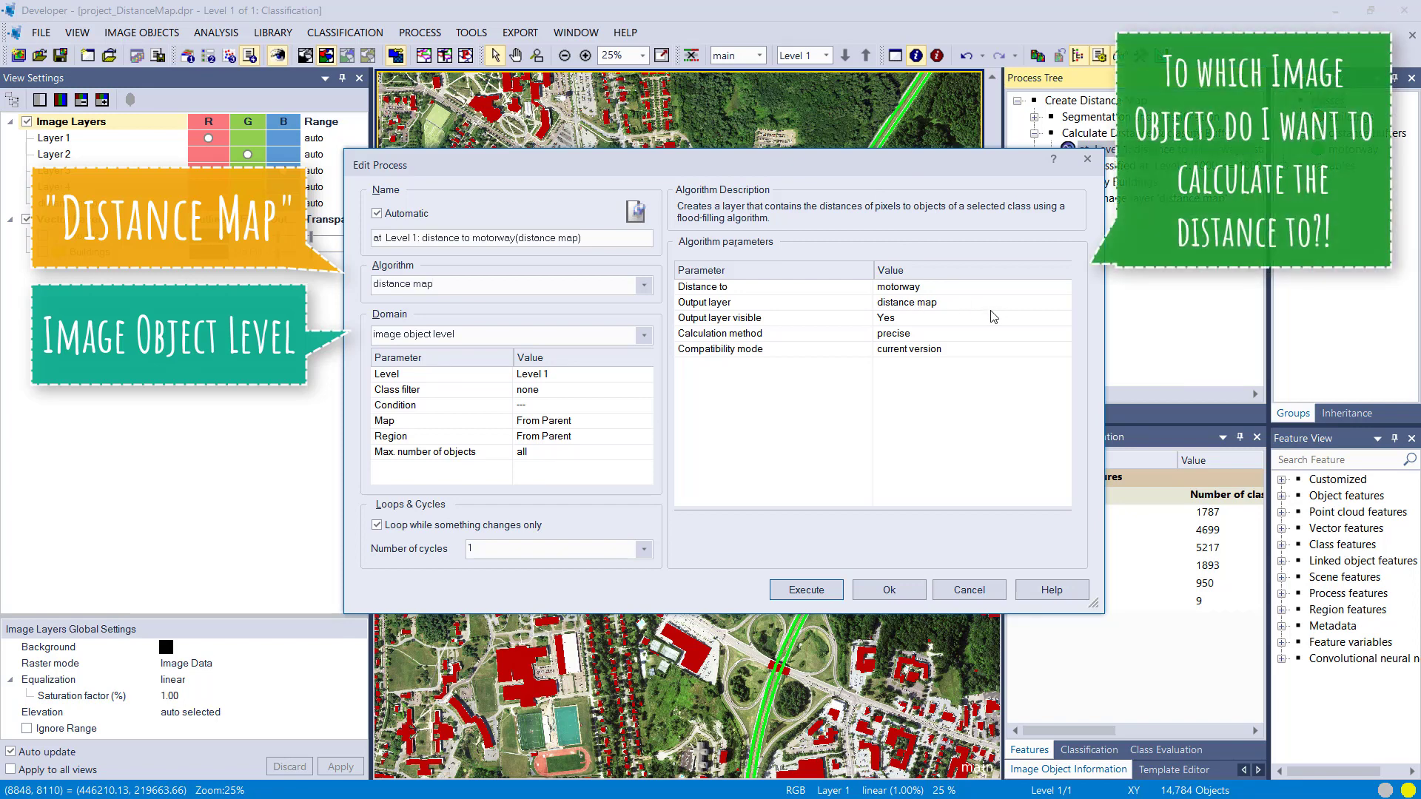
{"action": "left_click", "coordinate": [1063, 335]}
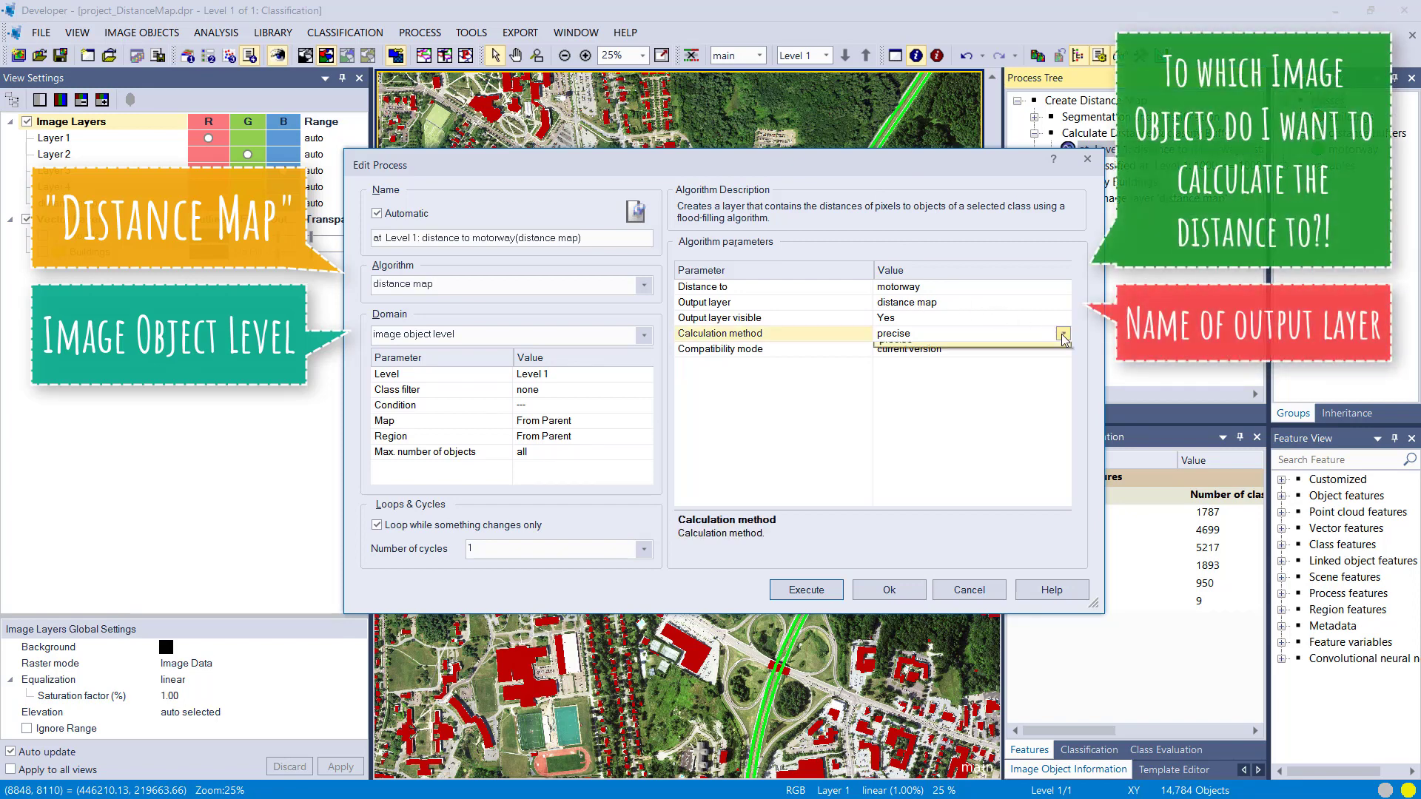
{"action": "left_click", "coordinate": [1062, 335]}
{"action": "left_click", "coordinate": [1062, 335]}
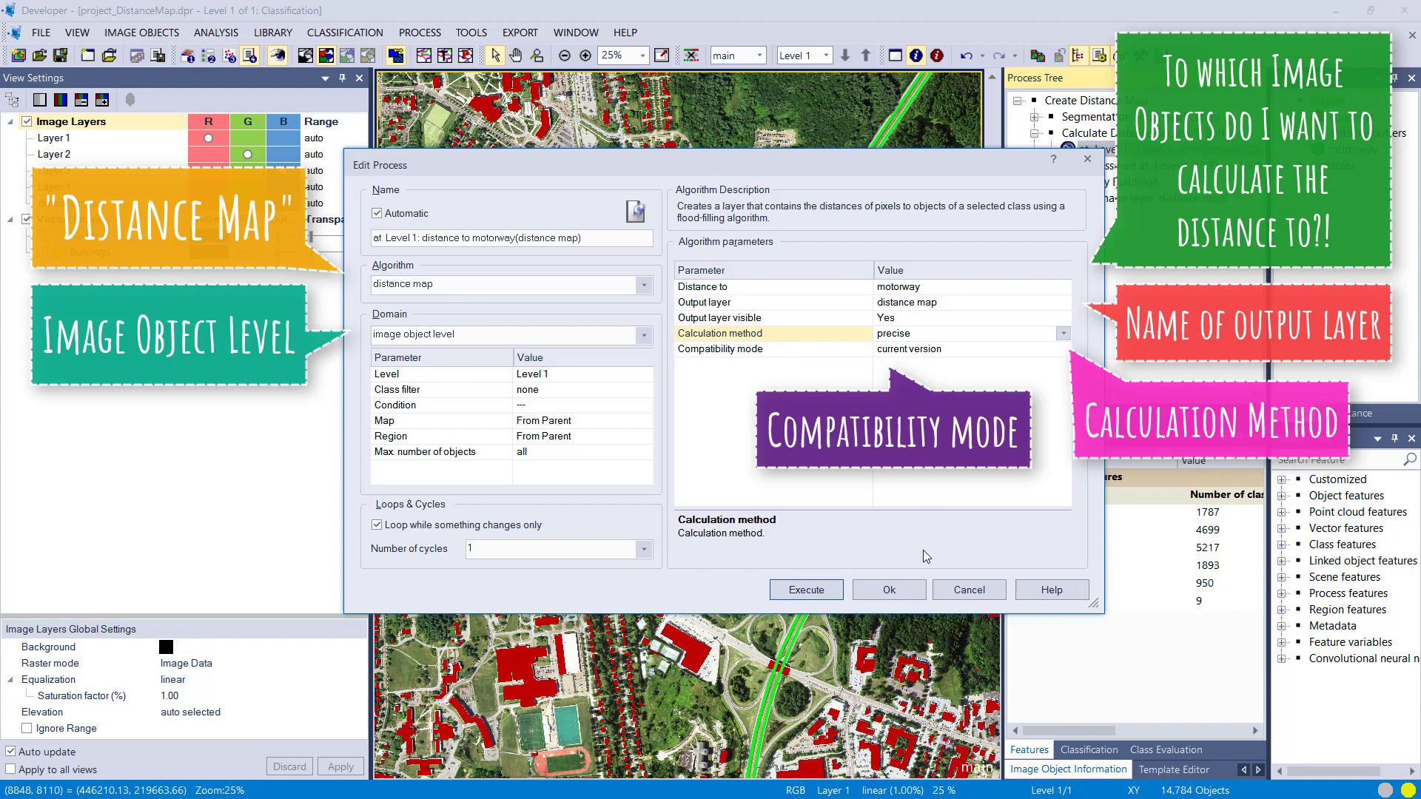
{"action": "left_click", "coordinate": [919, 590]}
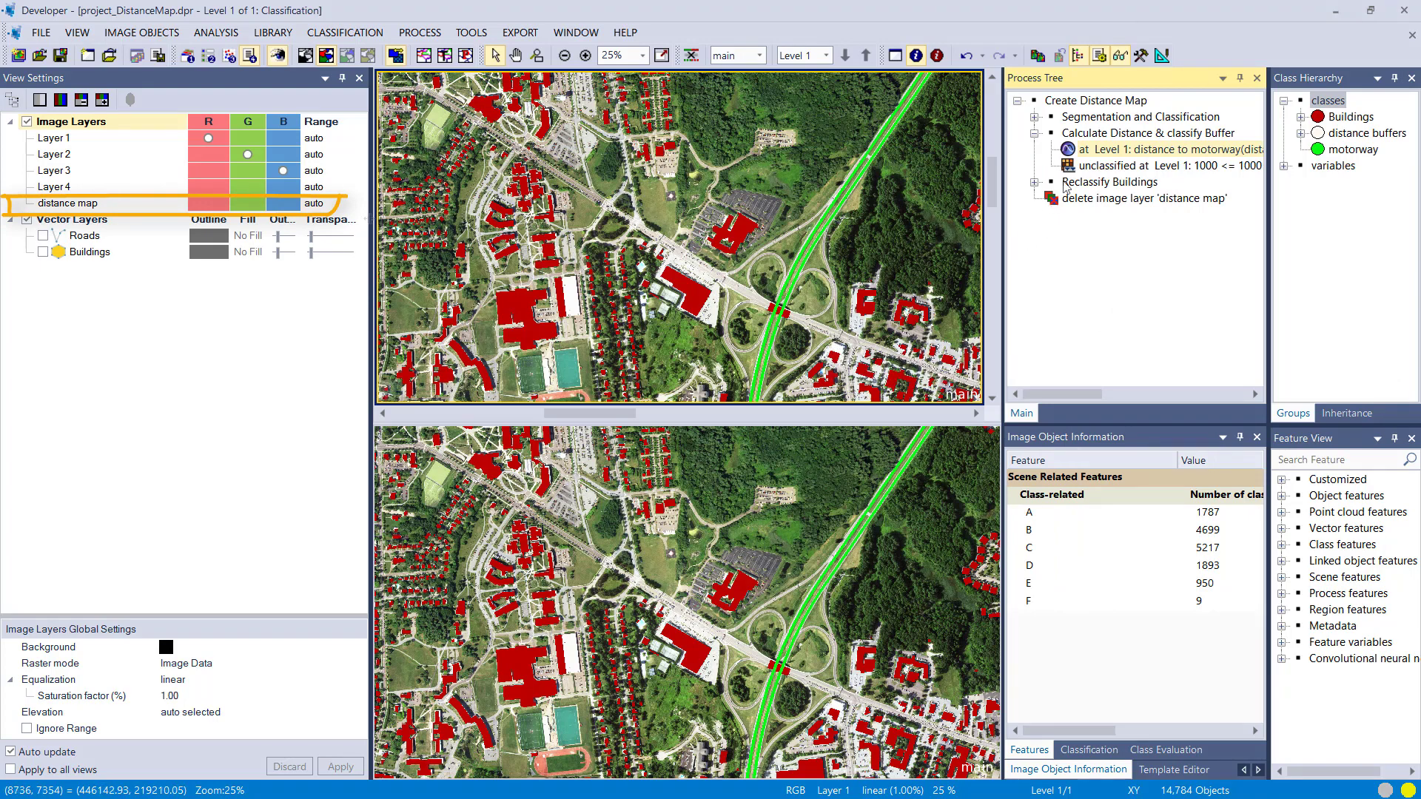
Step: Show the distance map layer alone in grayscale at full extent, without the classification overlay
{"action": "left_click", "coordinate": [40, 99]}
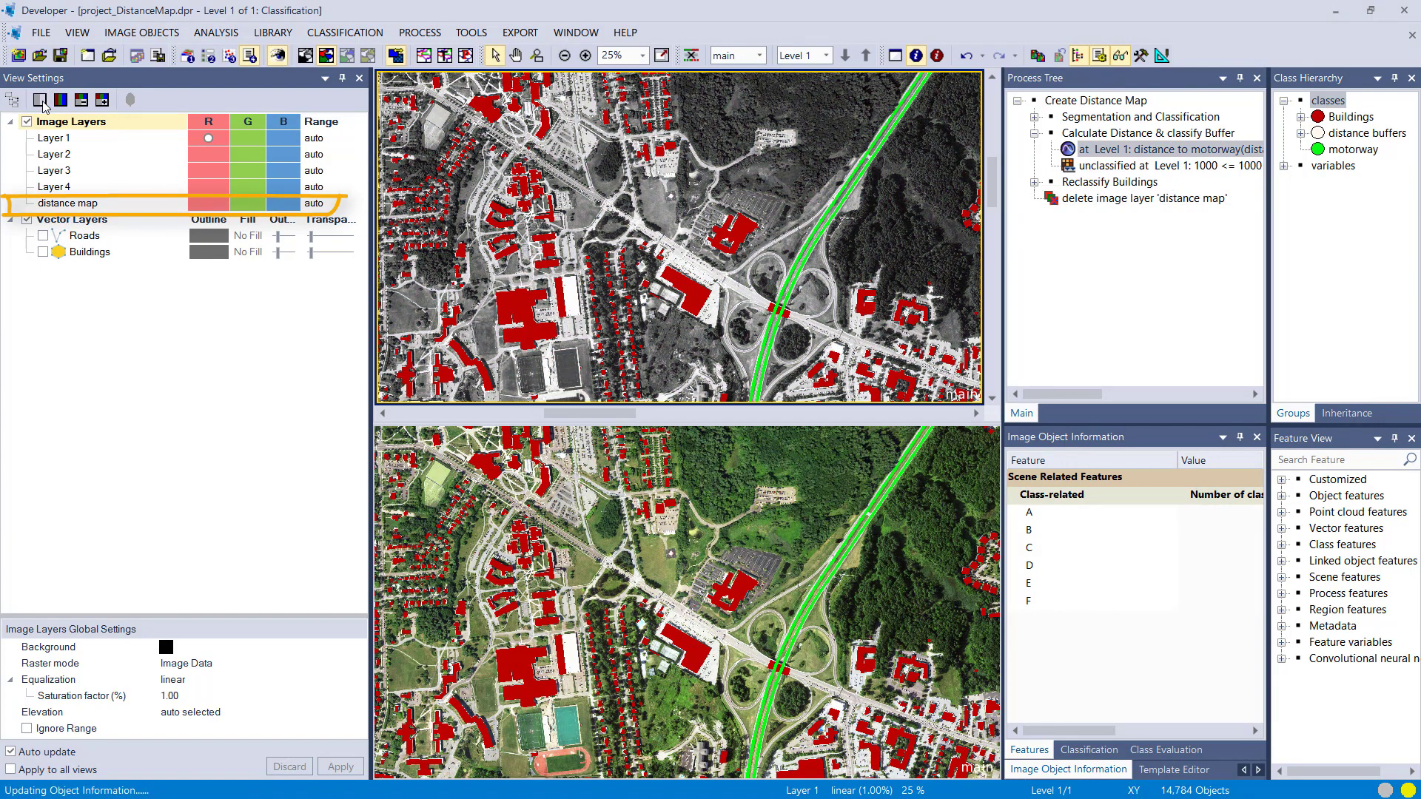
{"action": "left_click", "coordinate": [81, 101]}
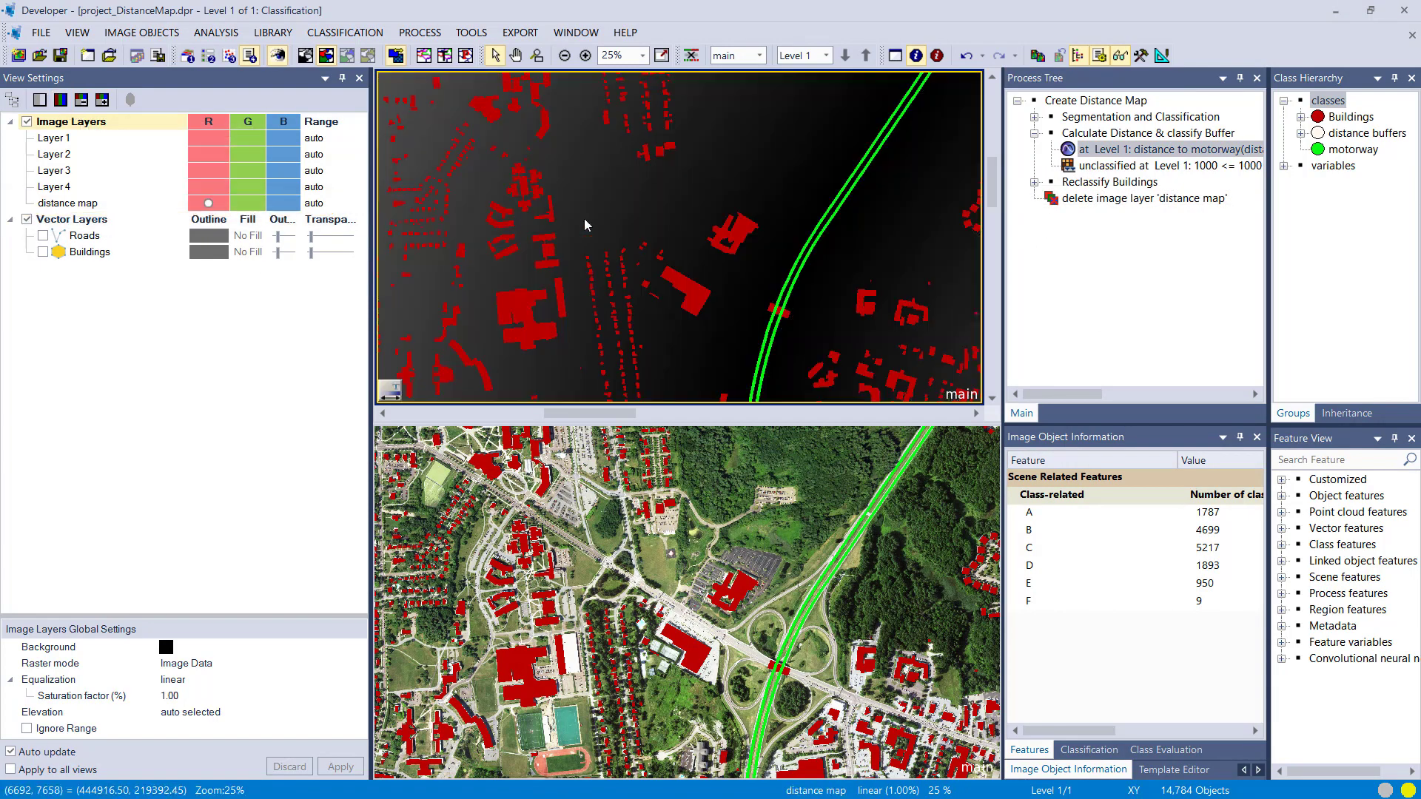
{"action": "scroll", "coordinate": [584, 219], "scroll_direction": "down", "scroll_amount": 3}
{"action": "scroll", "coordinate": [584, 219], "scroll_direction": "down", "scroll_amount": 1}
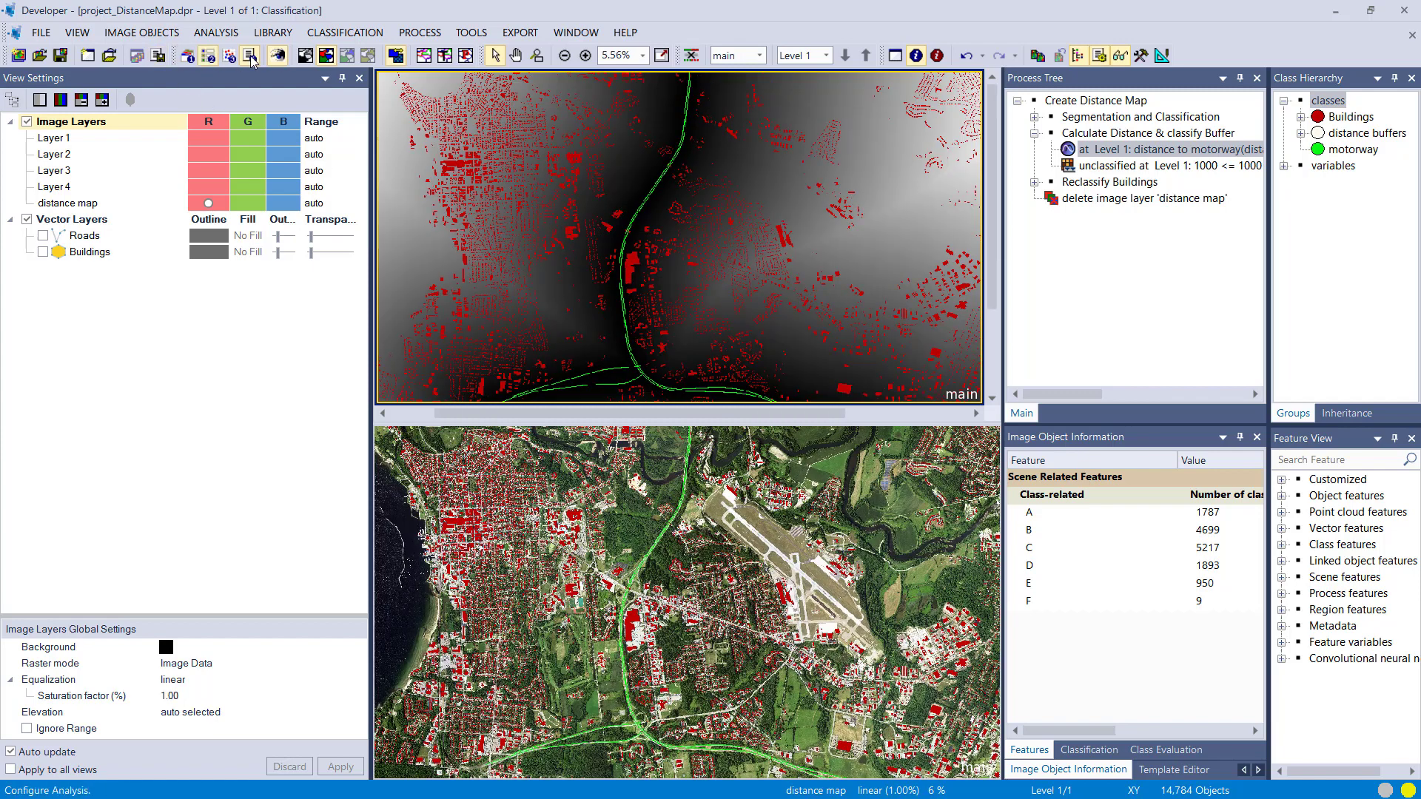
{"action": "left_click", "coordinate": [312, 56]}
{"action": "scroll", "coordinate": [580, 256], "scroll_direction": "down", "scroll_amount": 1}
{"action": "mouse_move", "coordinate": [581, 259]}
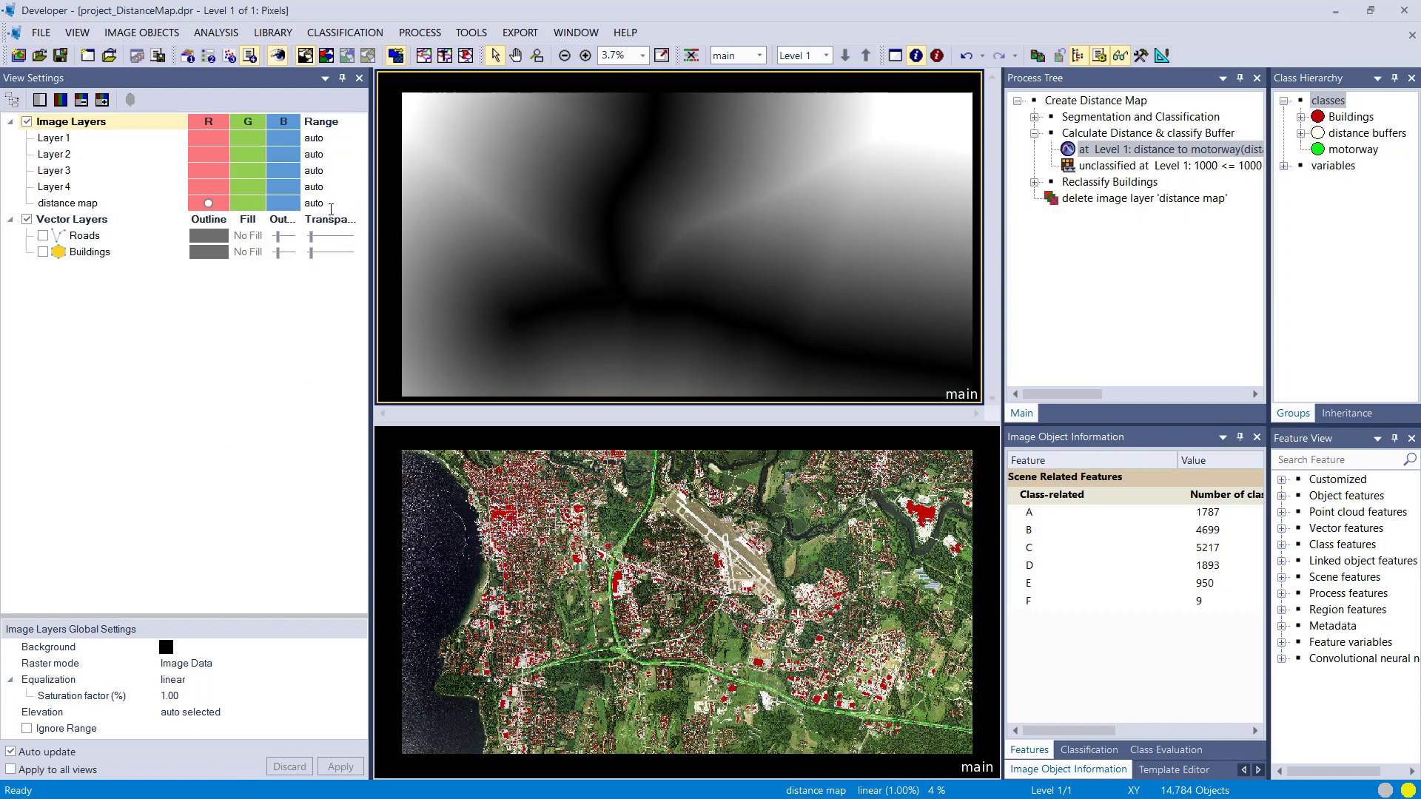
Step: Set the distance map's equalization to false color (rainbow) and inspect pixel values from the motorway outward
{"action": "left_click", "coordinate": [206, 681]}
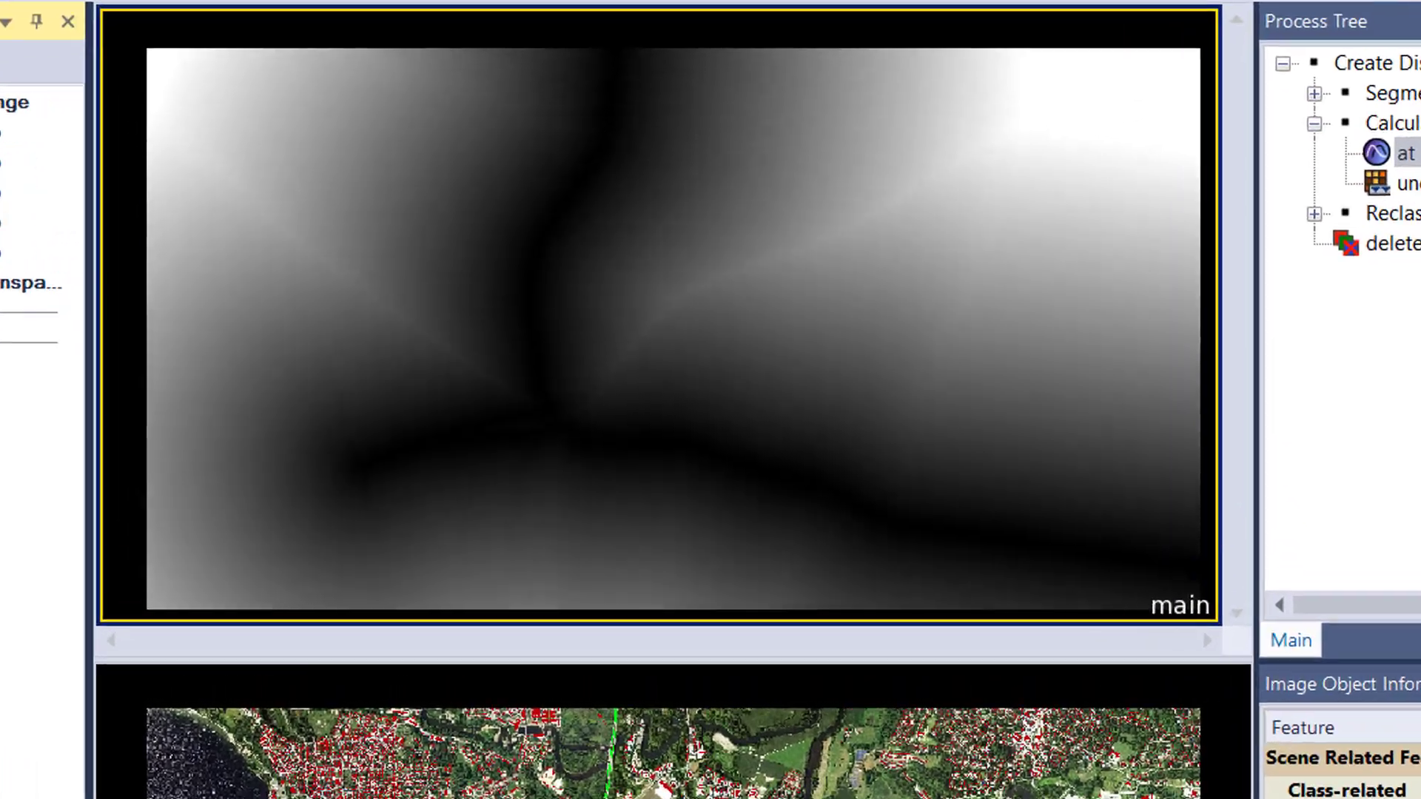
{"action": "left_click", "coordinate": [204, 661]}
{"action": "mouse_move", "coordinate": [466, 497]}
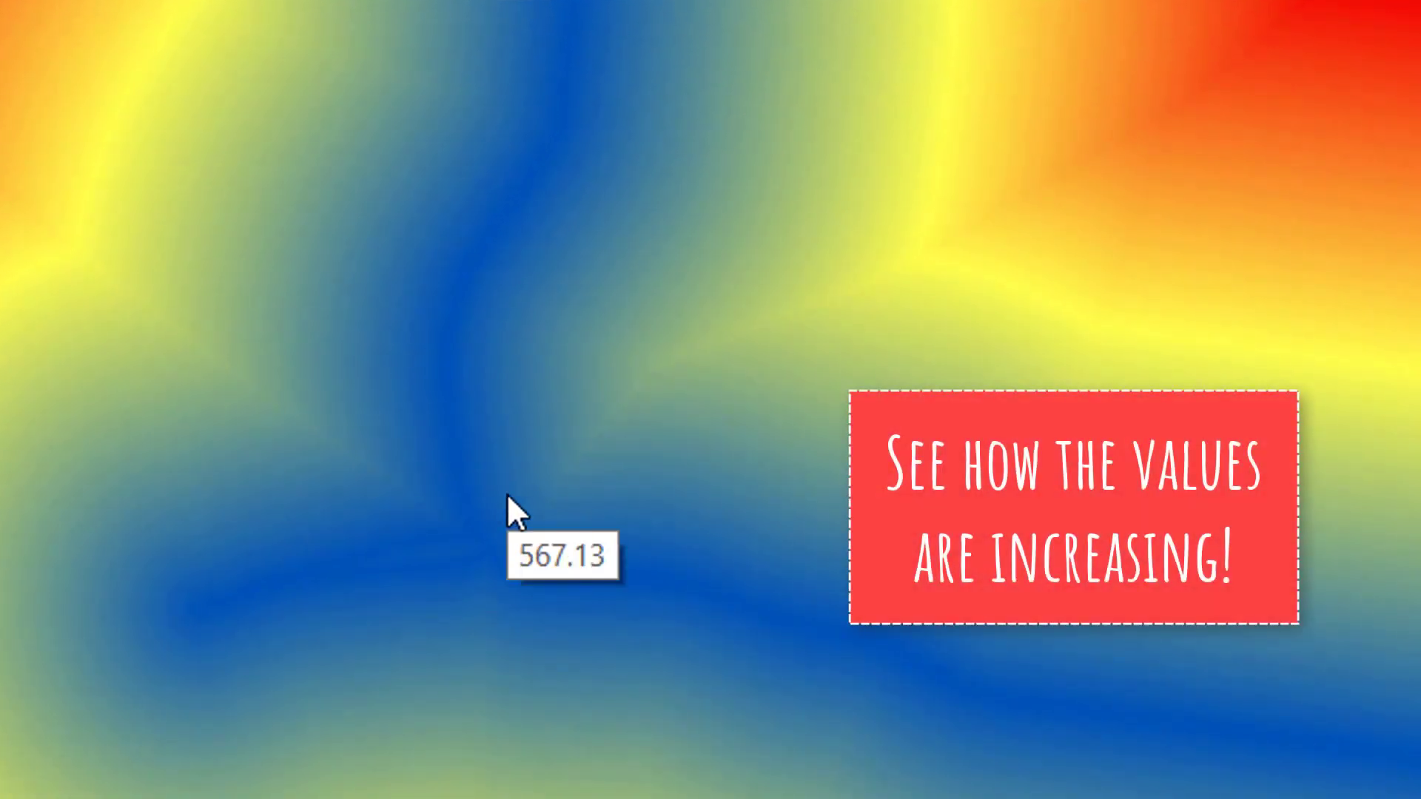
{"action": "mouse_move", "coordinate": [565, 398]}
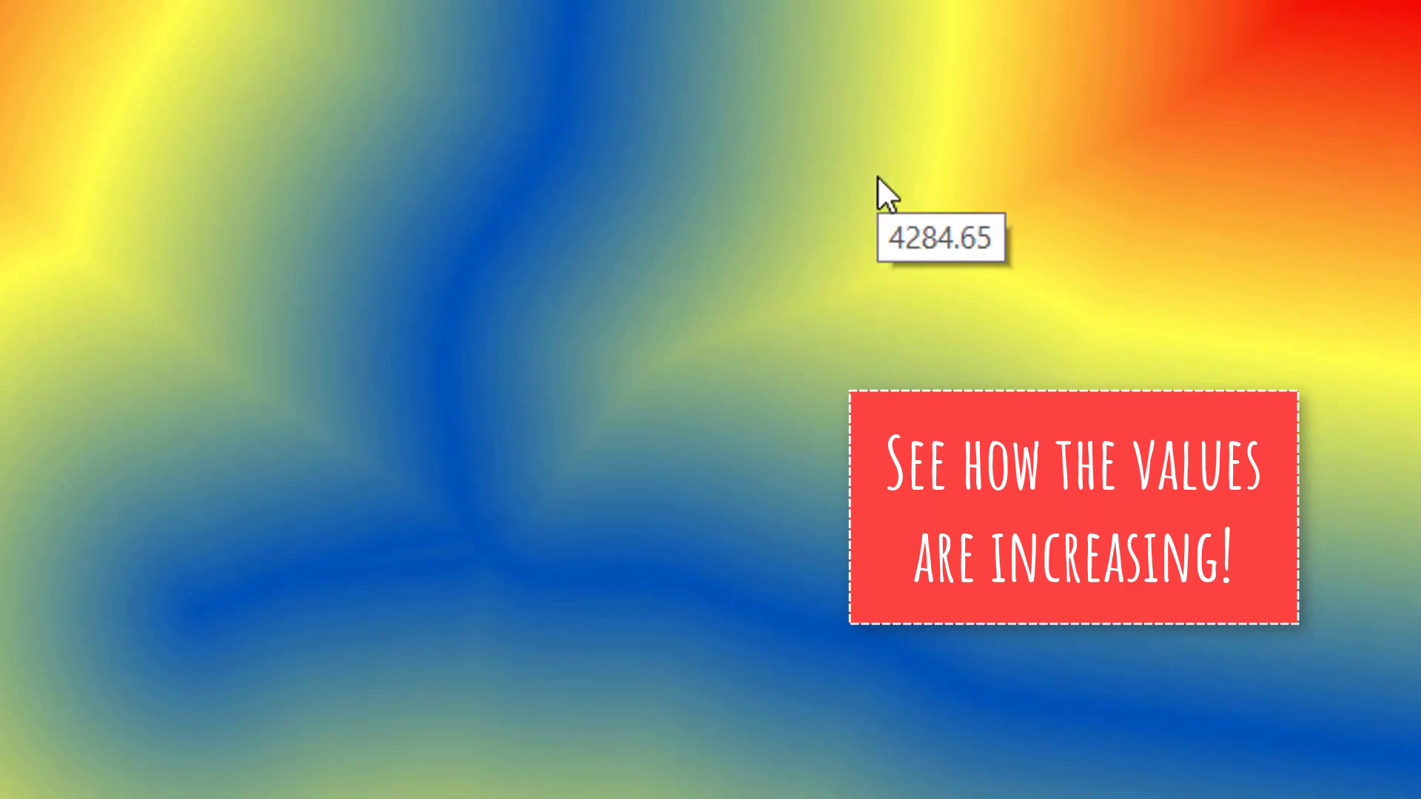
{"action": "mouse_move", "coordinate": [1034, 172]}
{"action": "mouse_move", "coordinate": [1342, 49]}
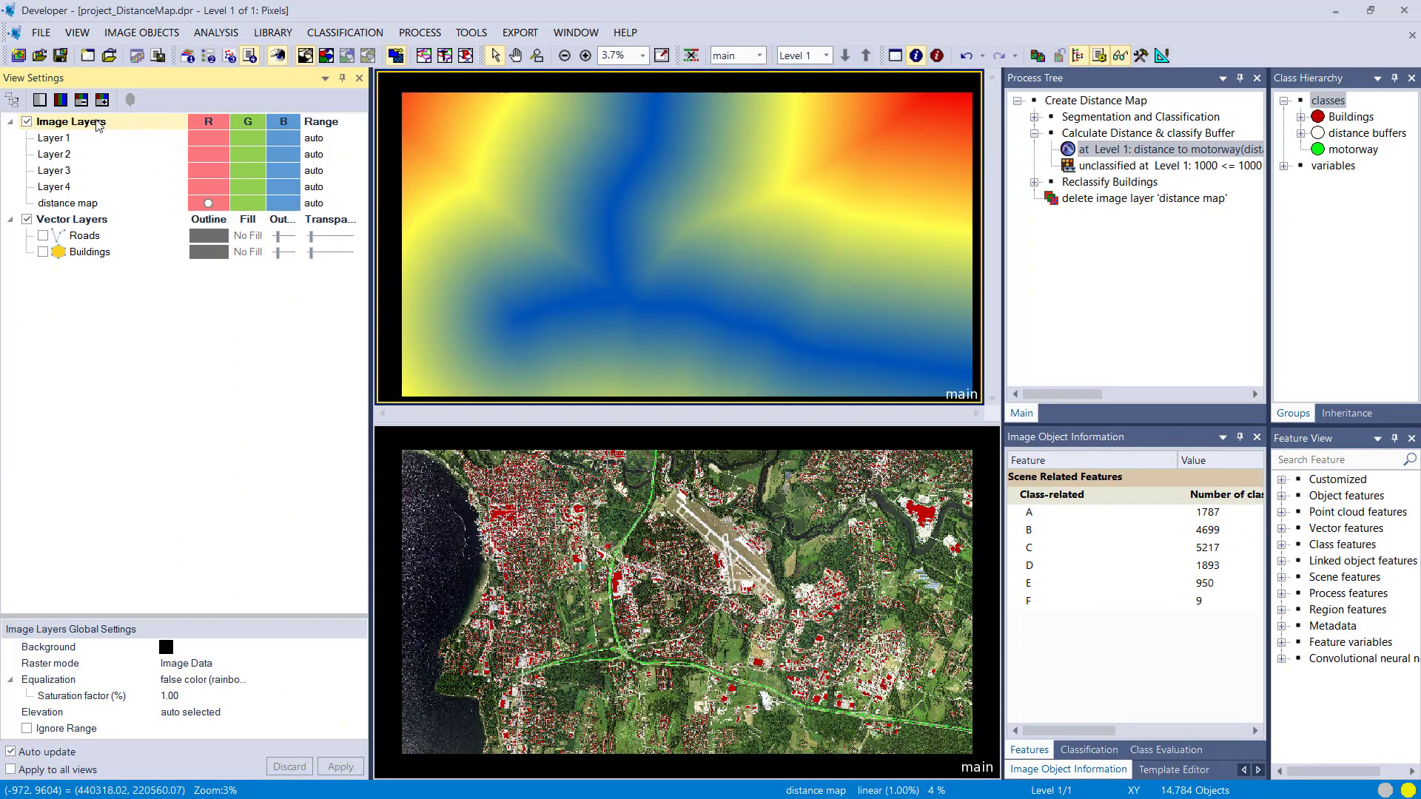
Step: Restore the three-layer RGB mix and review the classes and thresholds in the multi-threshold segmentation process
{"action": "left_click", "coordinate": [64, 105]}
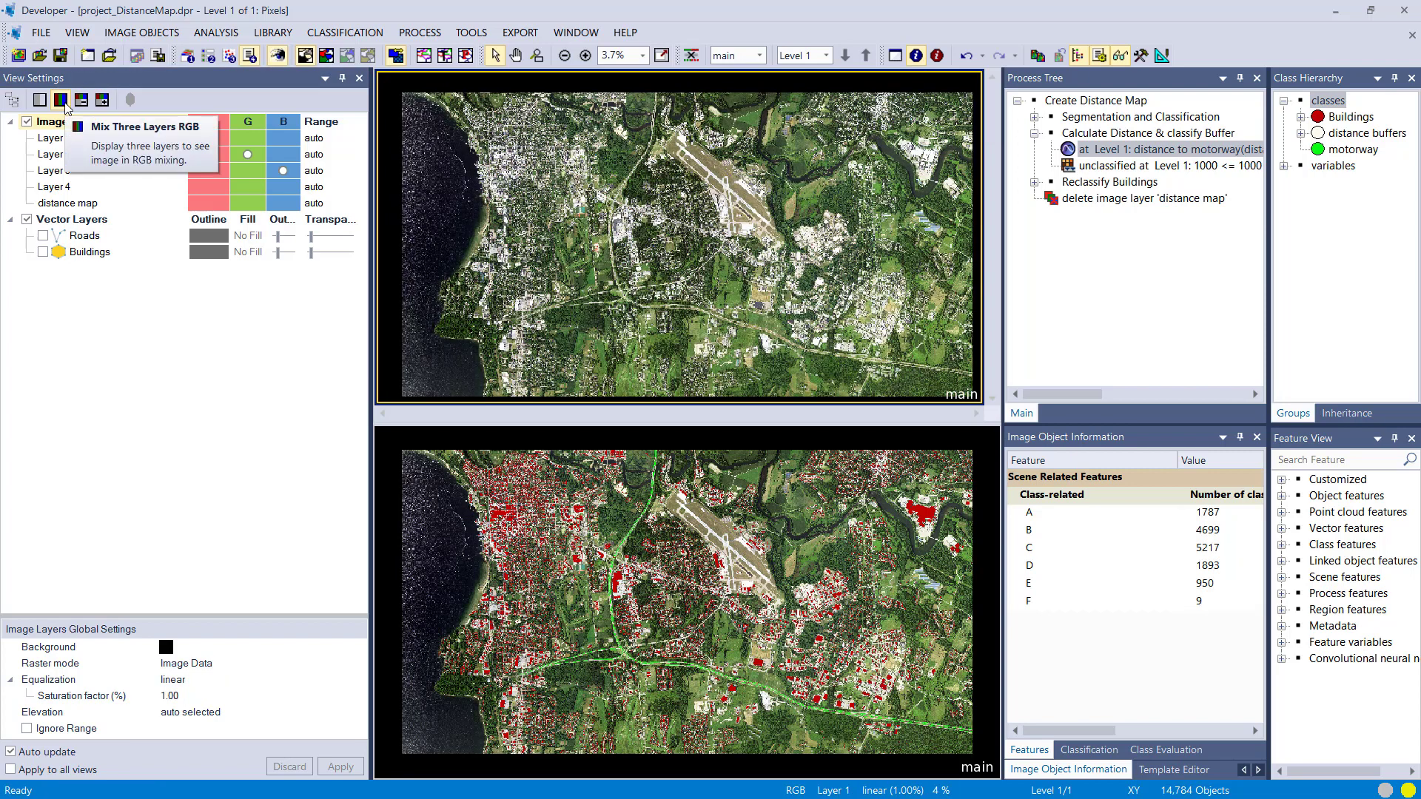
{"action": "double_click", "coordinate": [1087, 166]}
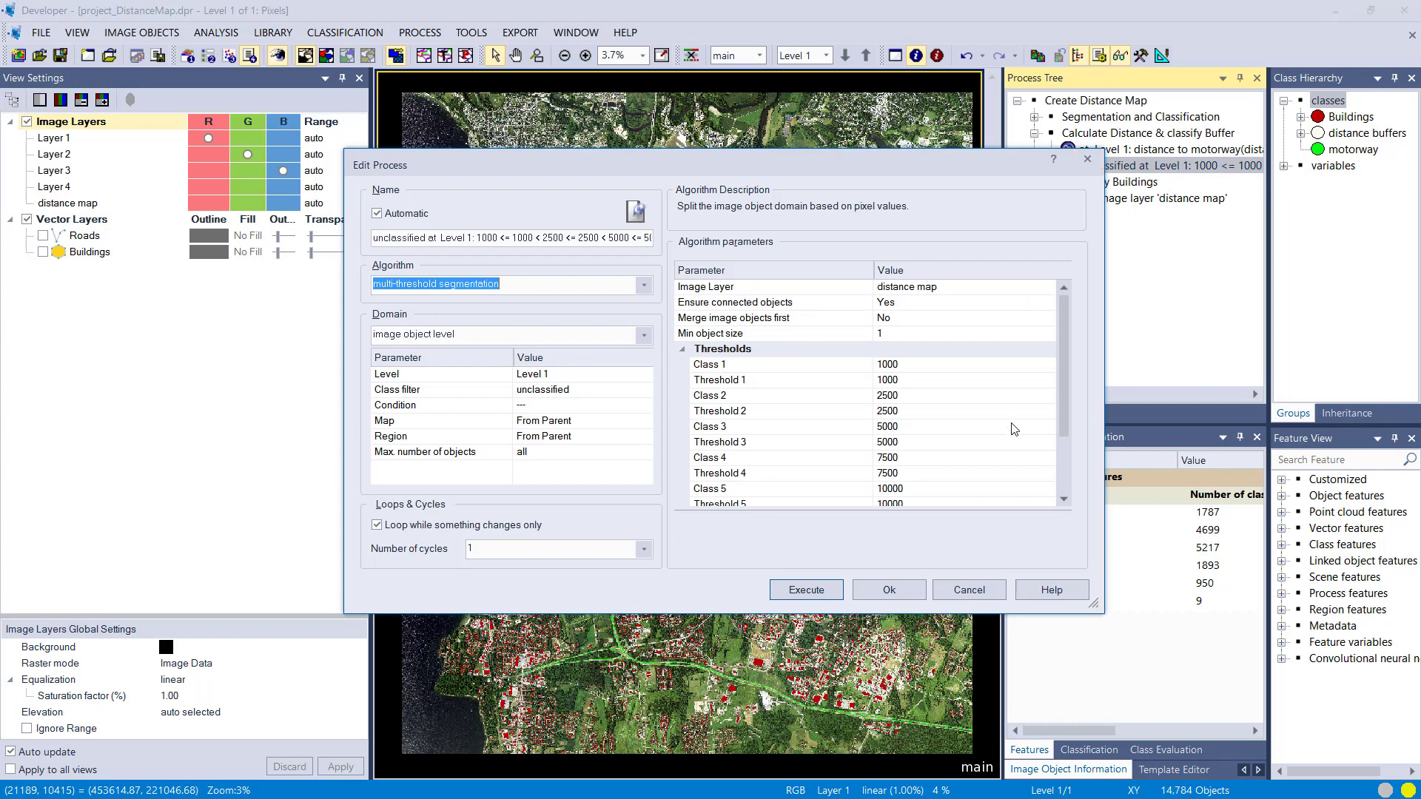
{"action": "left_click", "coordinate": [475, 285]}
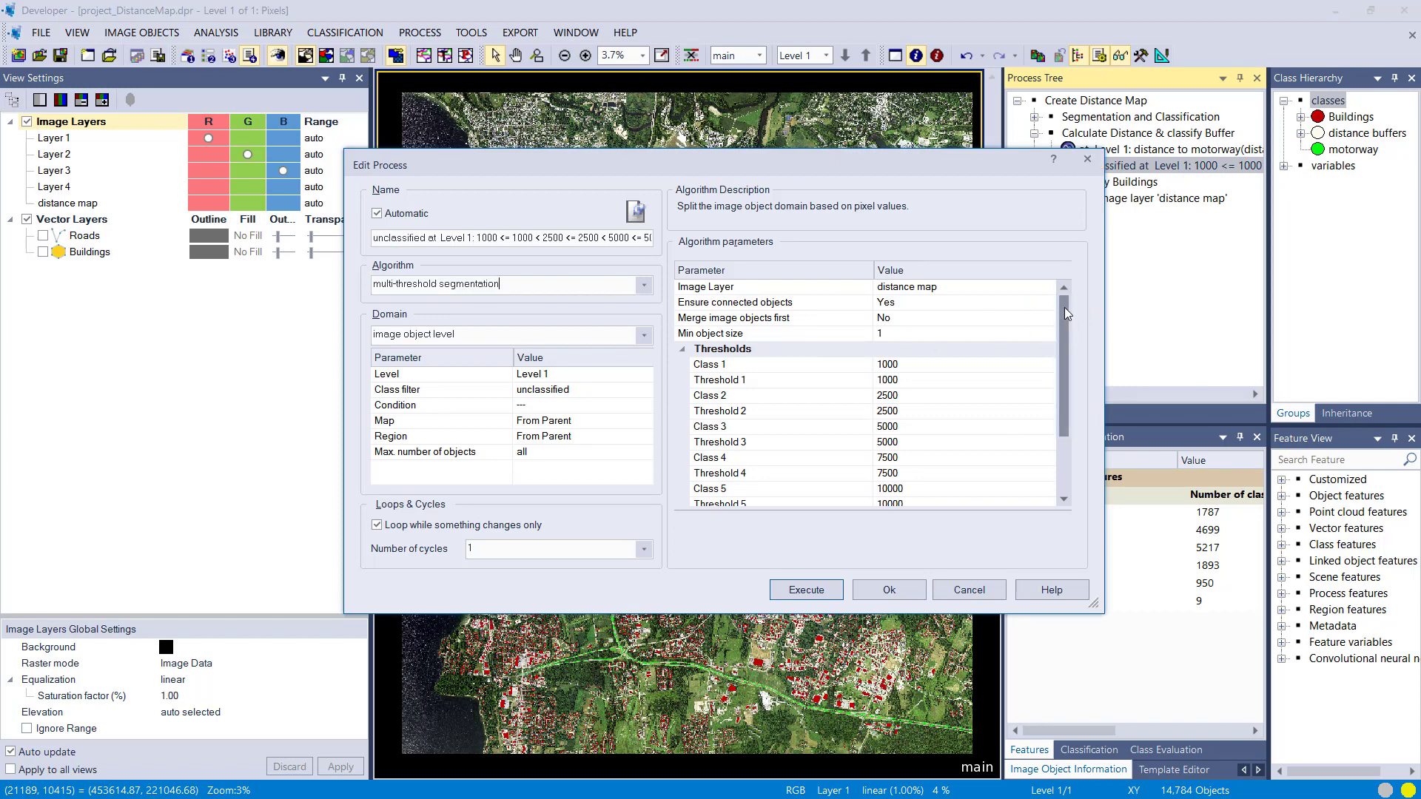
{"action": "left_click_drag", "start_coordinate": [1064, 308], "coordinate": [1067, 345]}
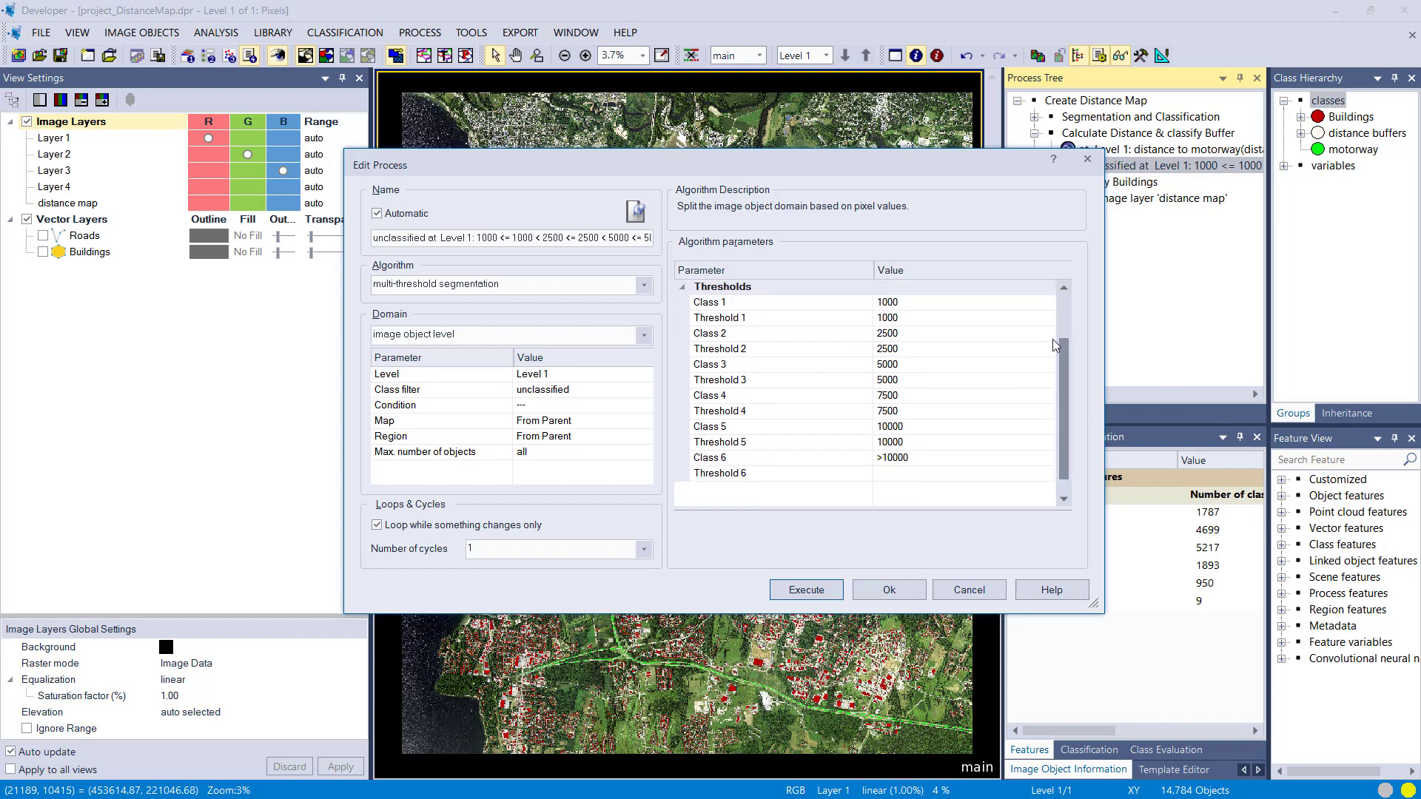
{"action": "left_click", "coordinate": [889, 590]}
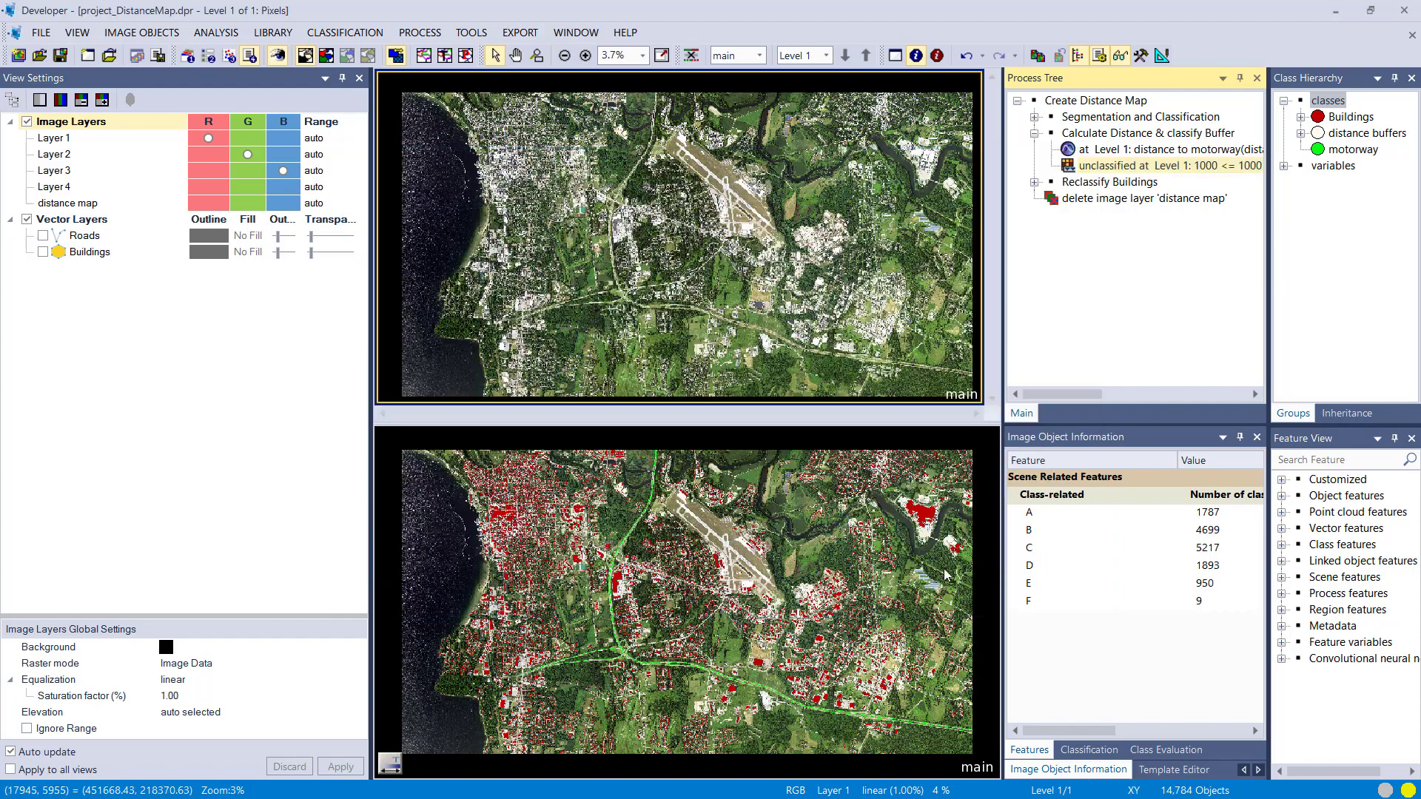
Step: Display the classified distance buffers as outlined, non-transparent objects and examine the classes around the motorway interchange
{"action": "left_click", "coordinate": [326, 56]}
{"action": "left_click", "coordinate": [444, 55]}
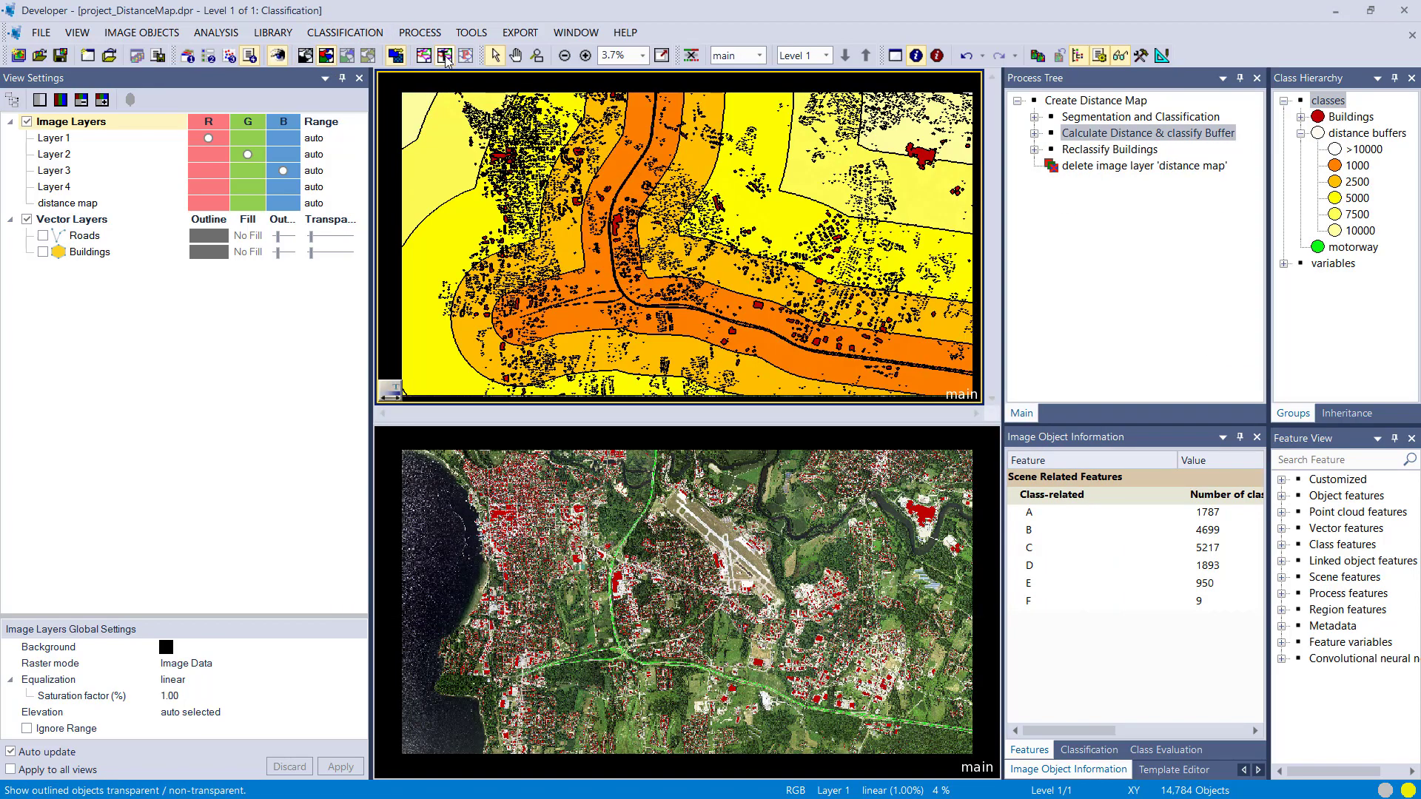
{"action": "scroll", "coordinate": [637, 306], "scroll_direction": "up", "scroll_amount": 5}
{"action": "mouse_move", "coordinate": [720, 173]}
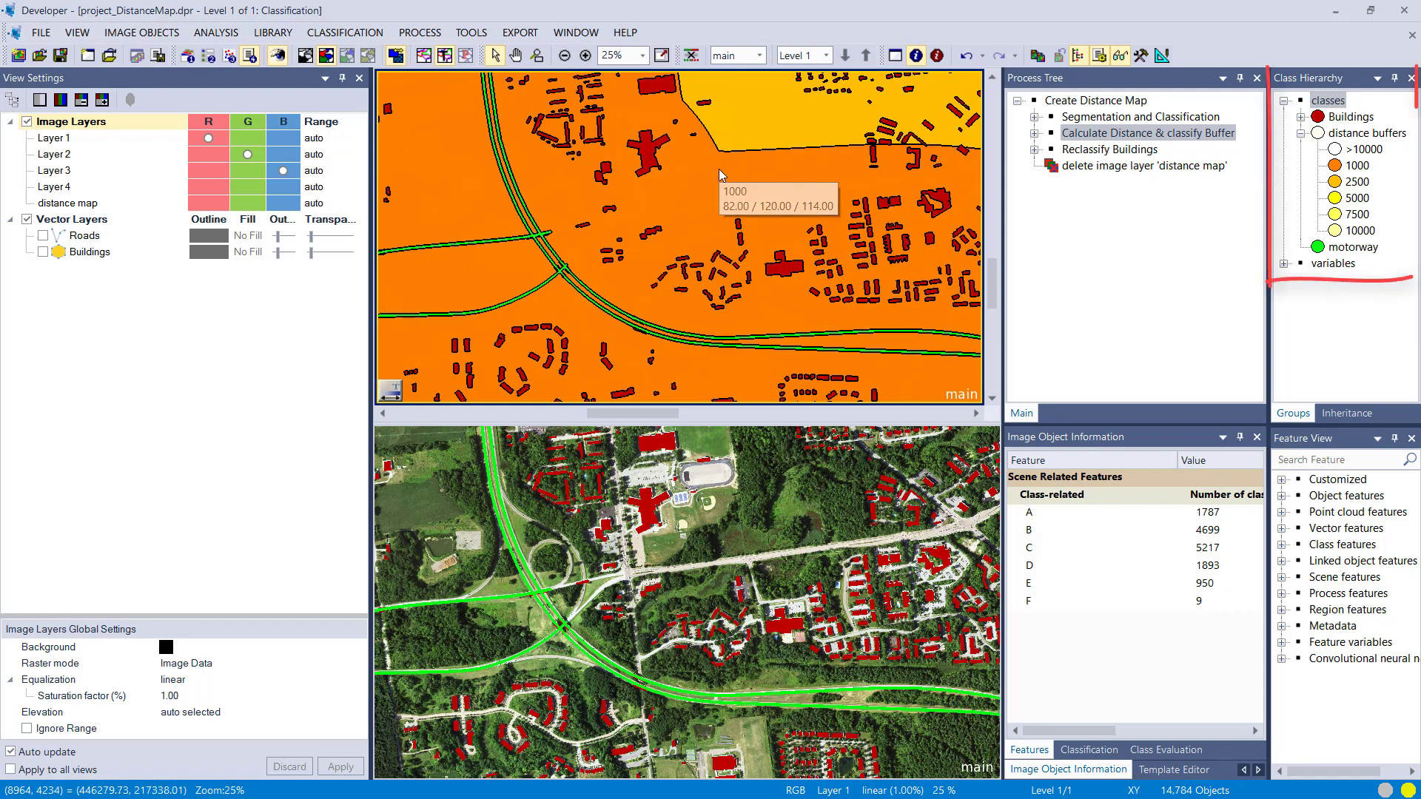
Step: Select the 1000 buffer object beside the motorway to examine its distance map feature values and full extent
{"action": "left_click", "coordinate": [716, 246]}
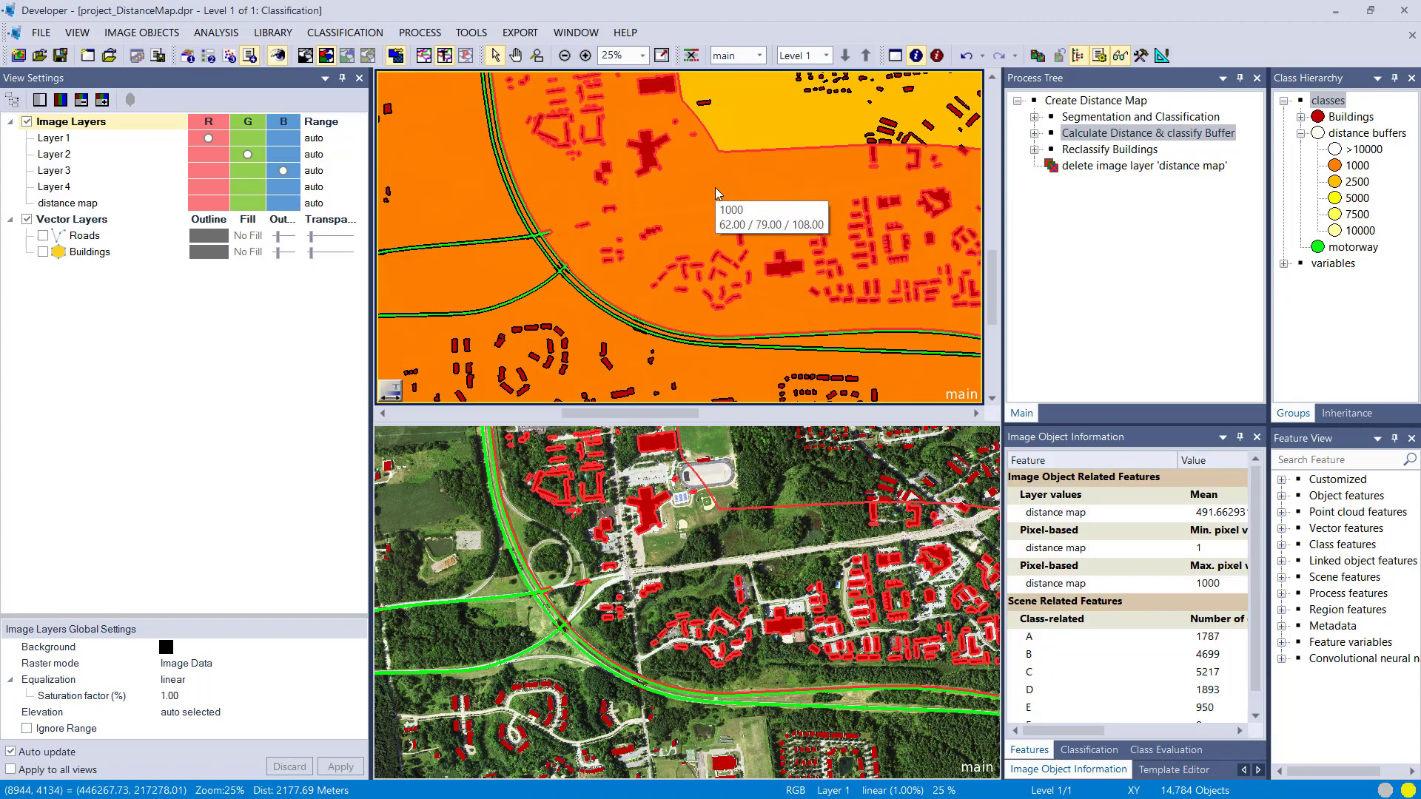
{"action": "scroll", "coordinate": [715, 189], "scroll_direction": "down", "scroll_amount": 3}
{"action": "scroll", "coordinate": [715, 191], "scroll_direction": "down", "scroll_amount": 2}
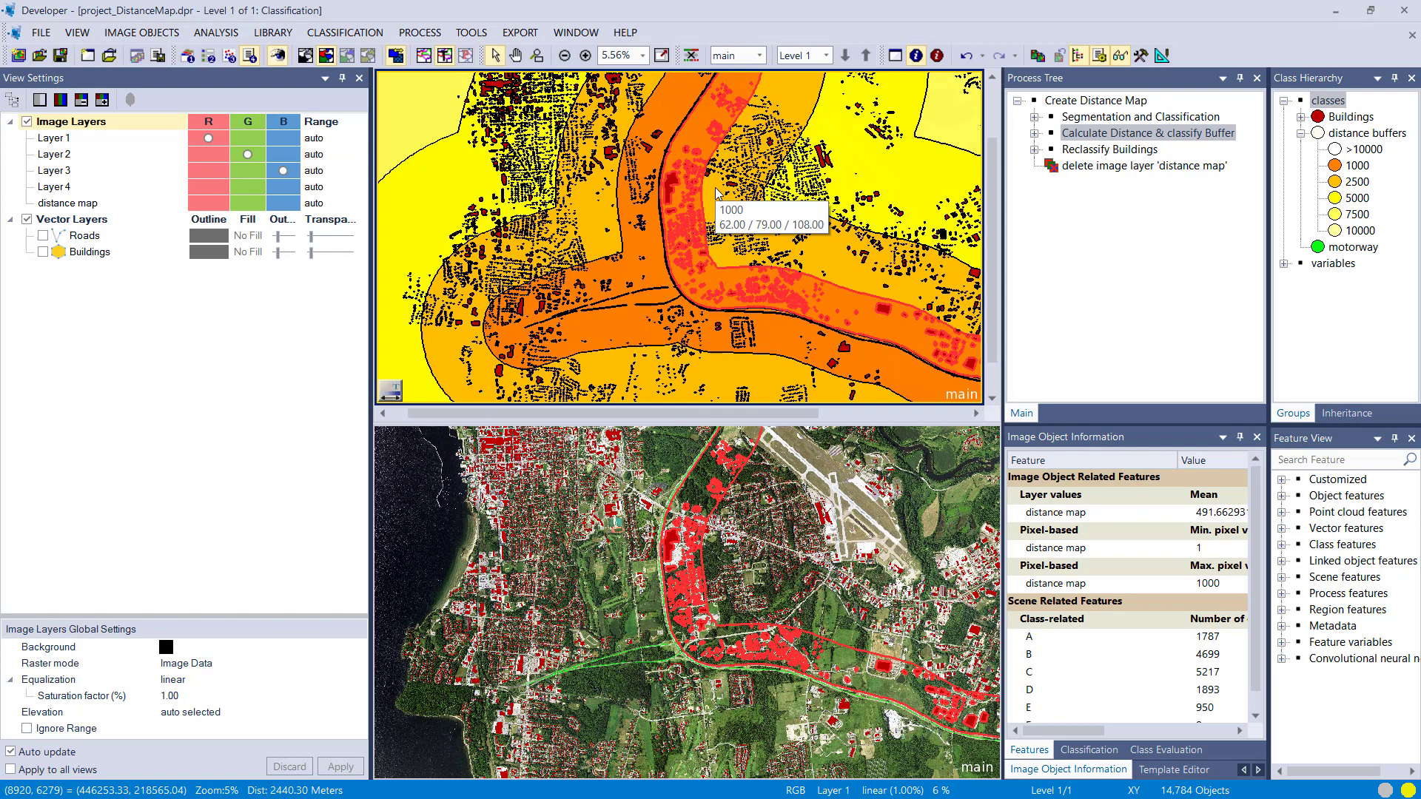
{"action": "scroll", "coordinate": [716, 192], "scroll_direction": "down", "scroll_amount": 1}
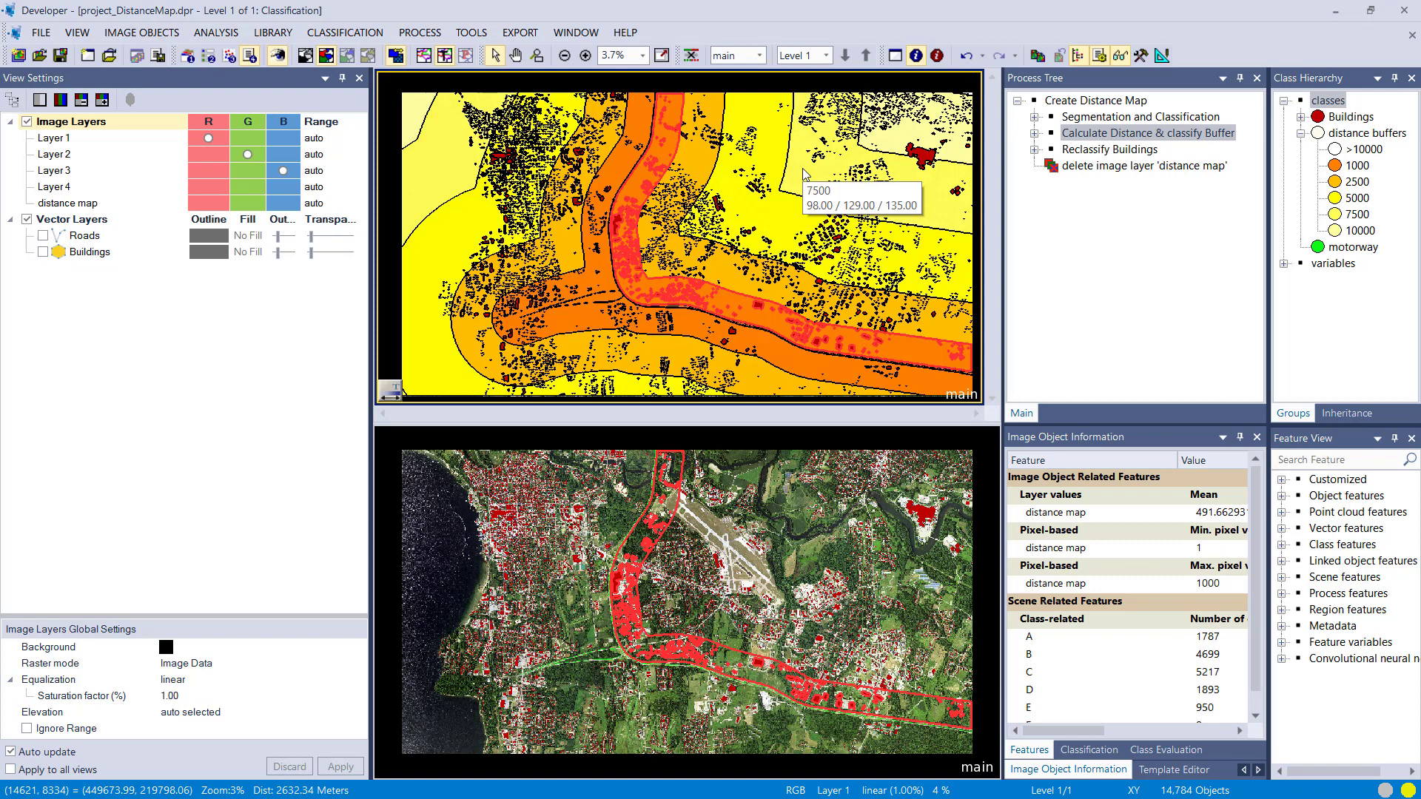
Step: Open the condition of the assign class process for class A under Reclassify Buildings
{"action": "left_click", "coordinate": [1035, 150]}
{"action": "left_click", "coordinate": [1034, 151]}
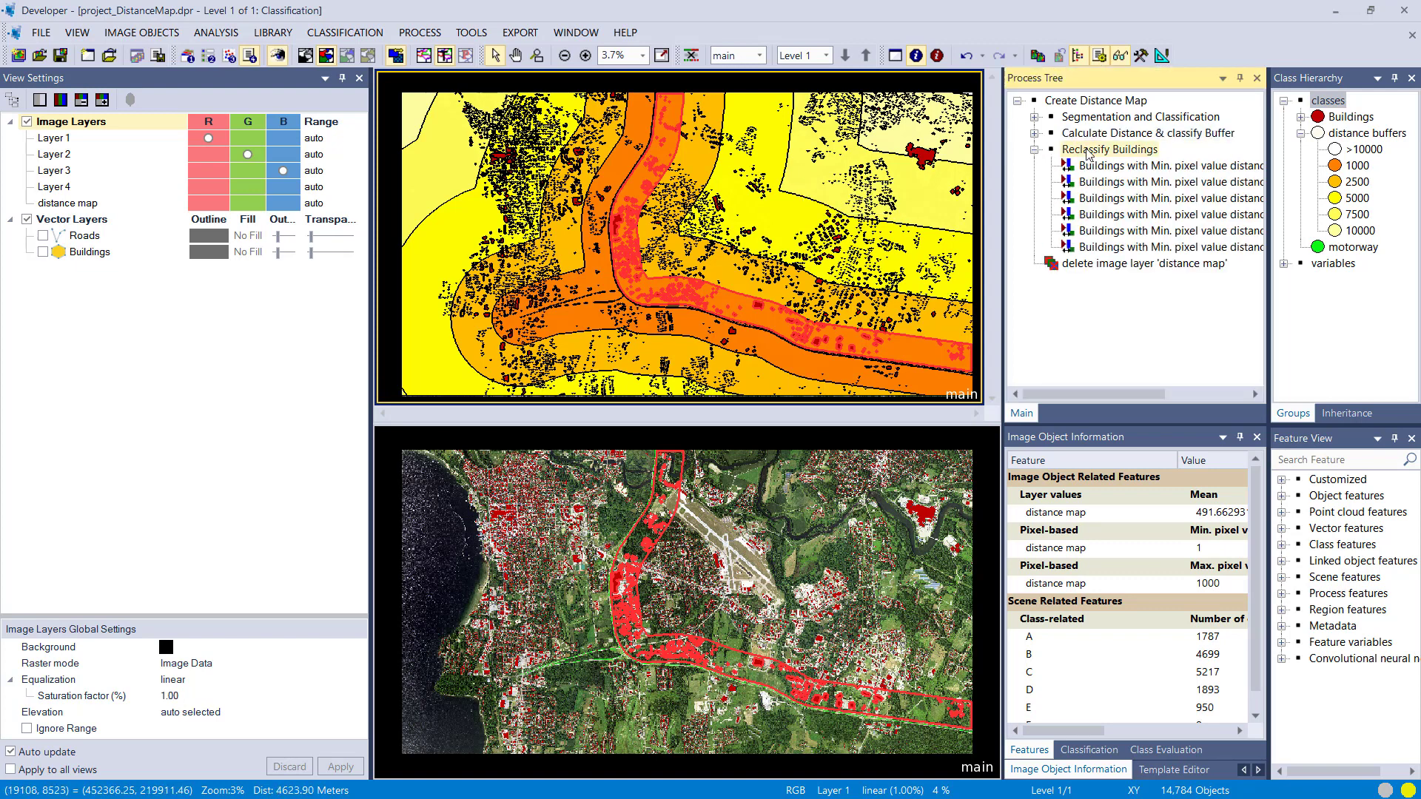
{"action": "double_click", "coordinate": [1089, 175]}
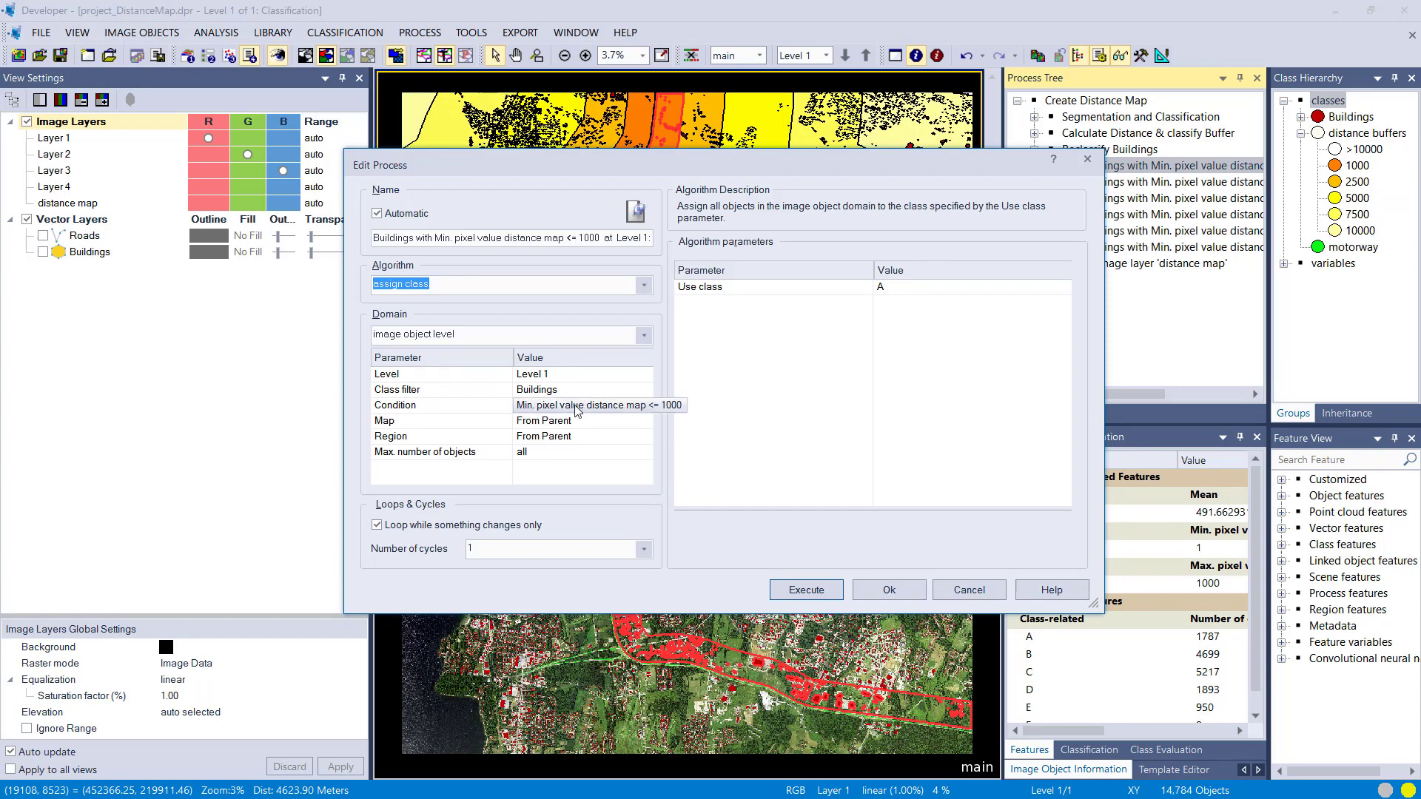
{"action": "left_click", "coordinate": [641, 406]}
{"action": "left_click", "coordinate": [616, 200]}
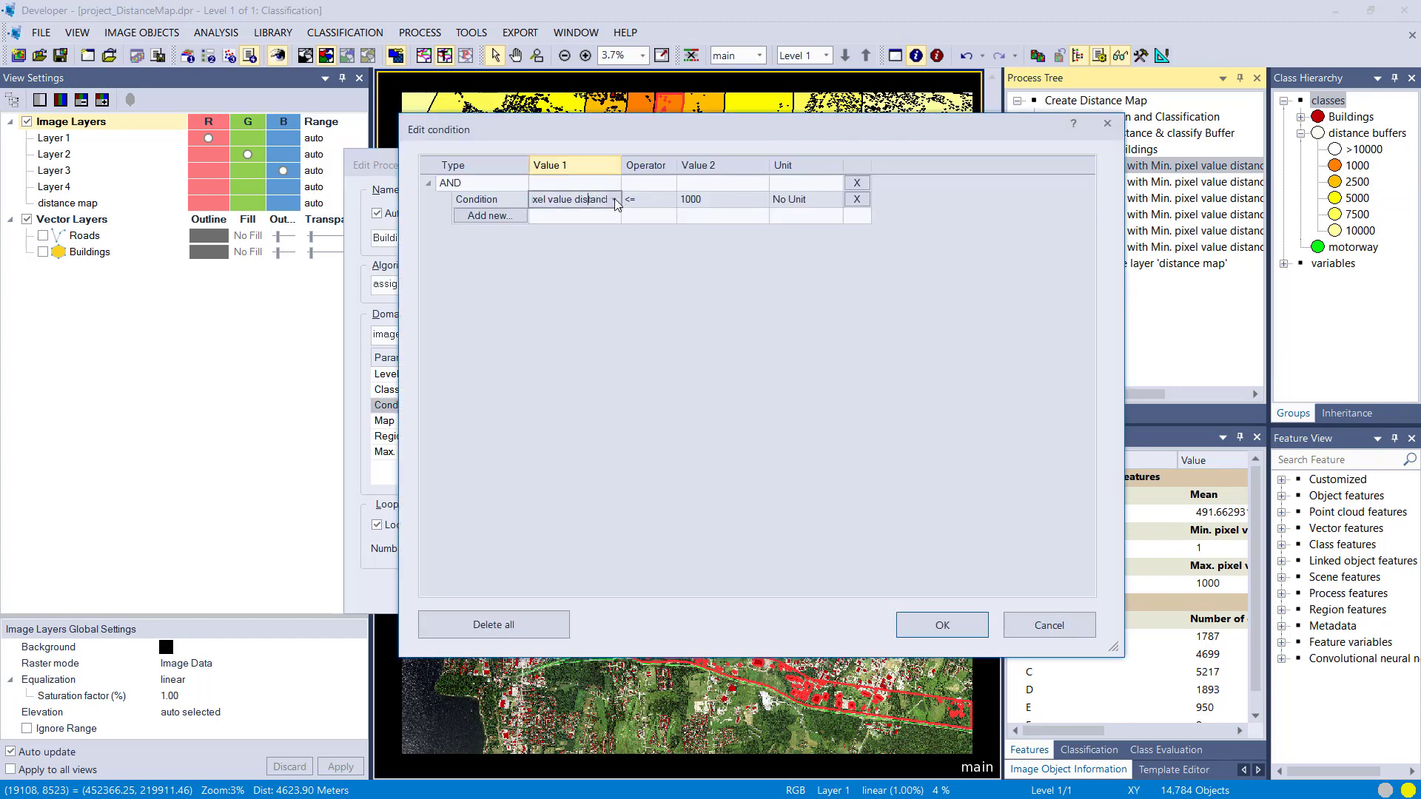
Step: Examine the pixel-based Min. pixel value distance map feature used in the condition, and accept the condition and process settings
{"action": "left_click", "coordinate": [614, 199]}
{"action": "left_click", "coordinate": [602, 213]}
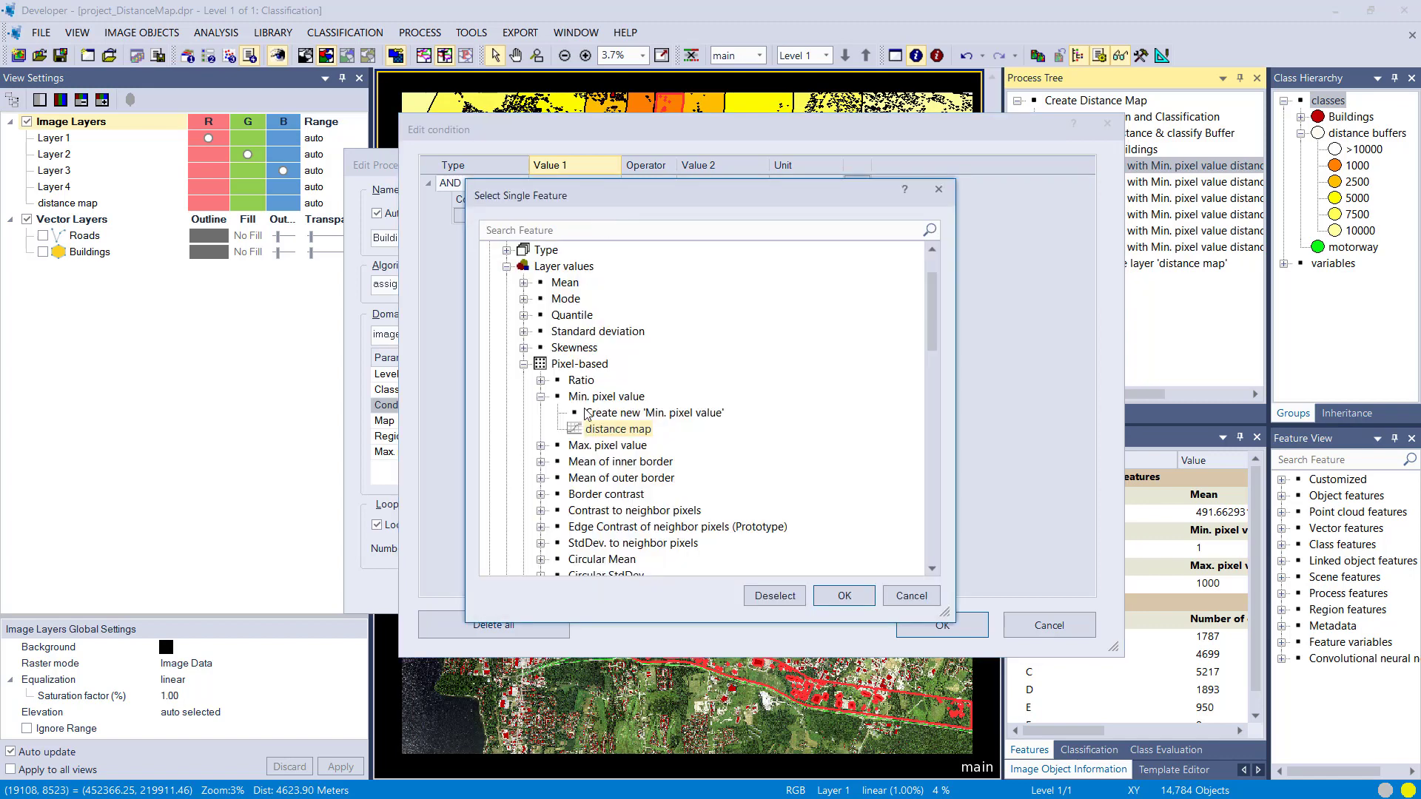
{"action": "scroll", "coordinate": [574, 274], "scroll_direction": "up", "scroll_amount": 2}
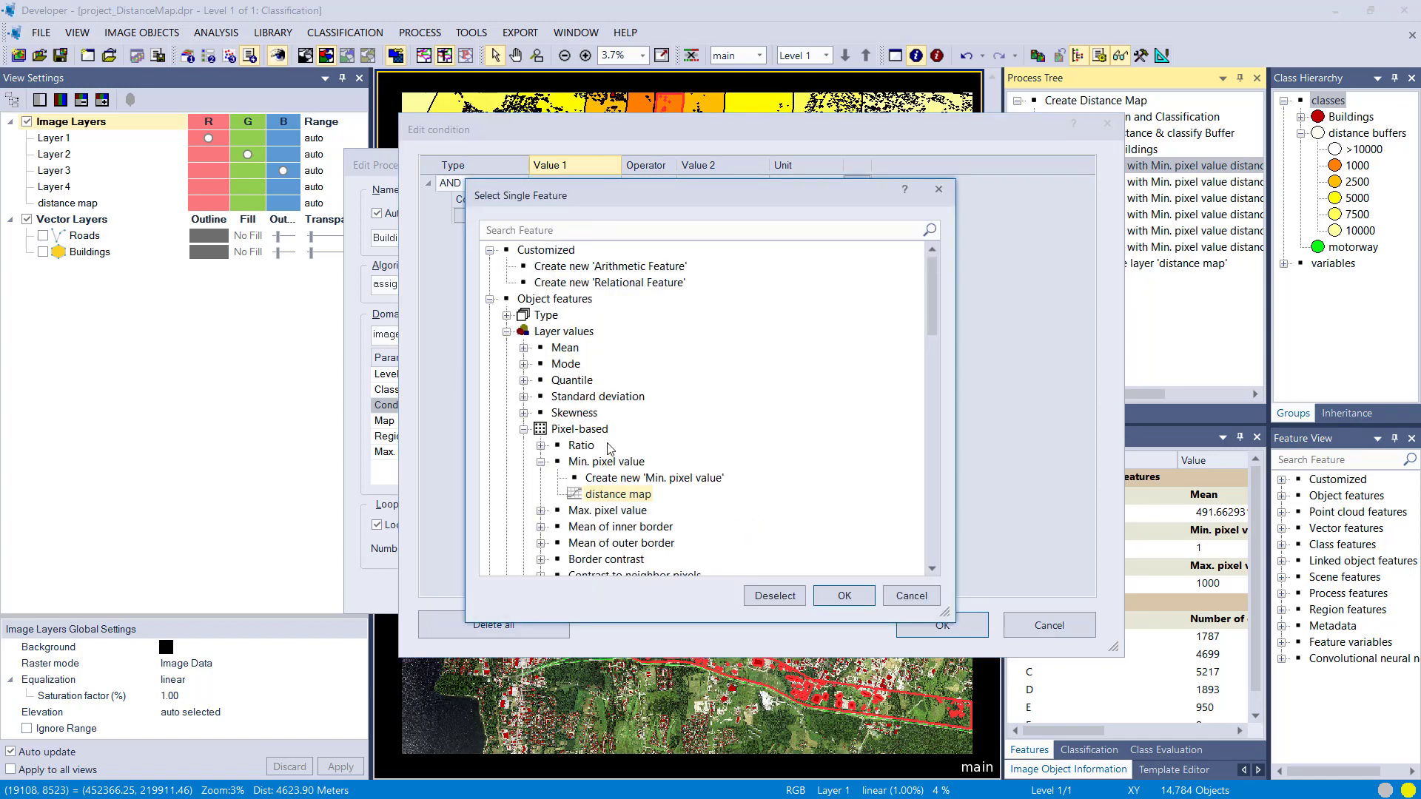
{"action": "scroll", "coordinate": [594, 465], "scroll_direction": "down", "scroll_amount": 3}
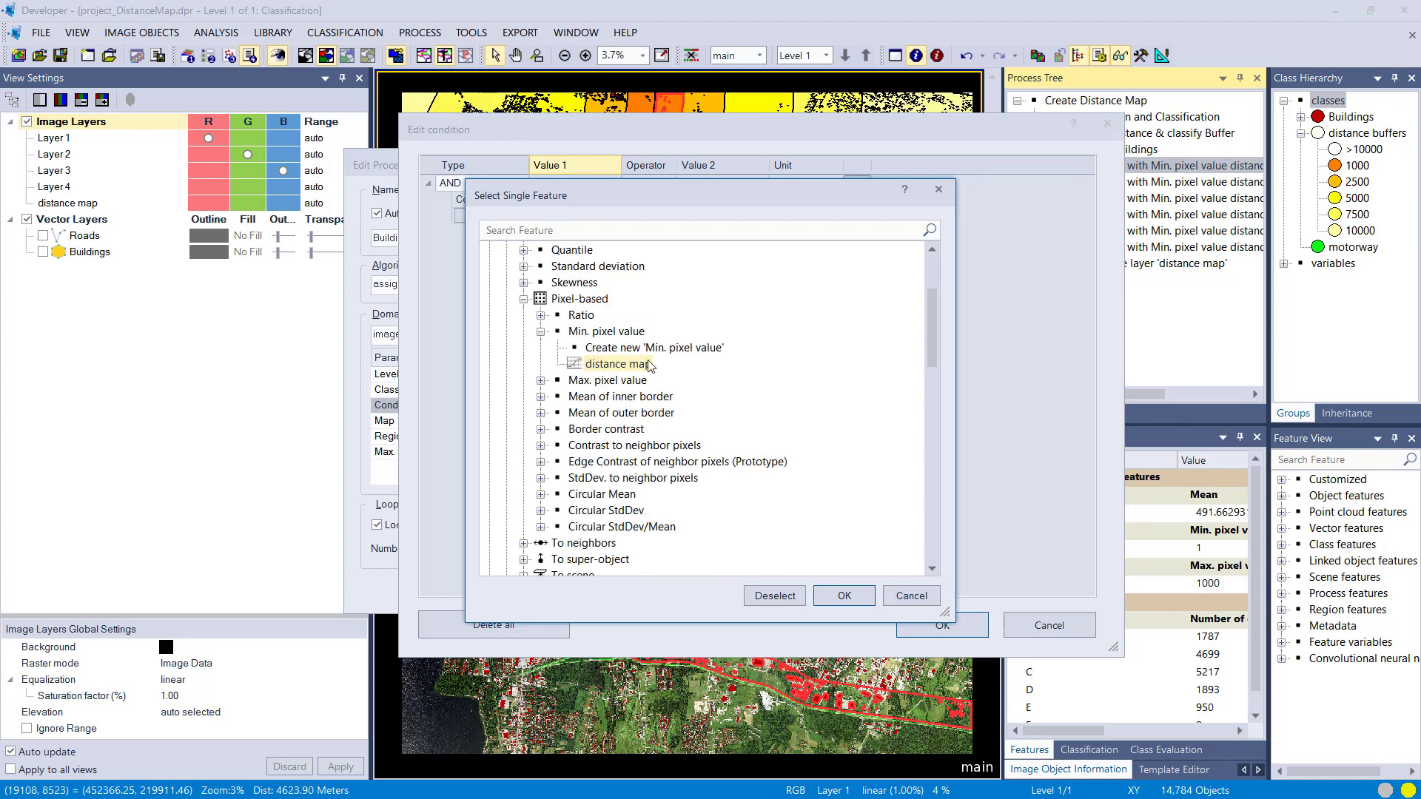
{"action": "left_click", "coordinate": [862, 594]}
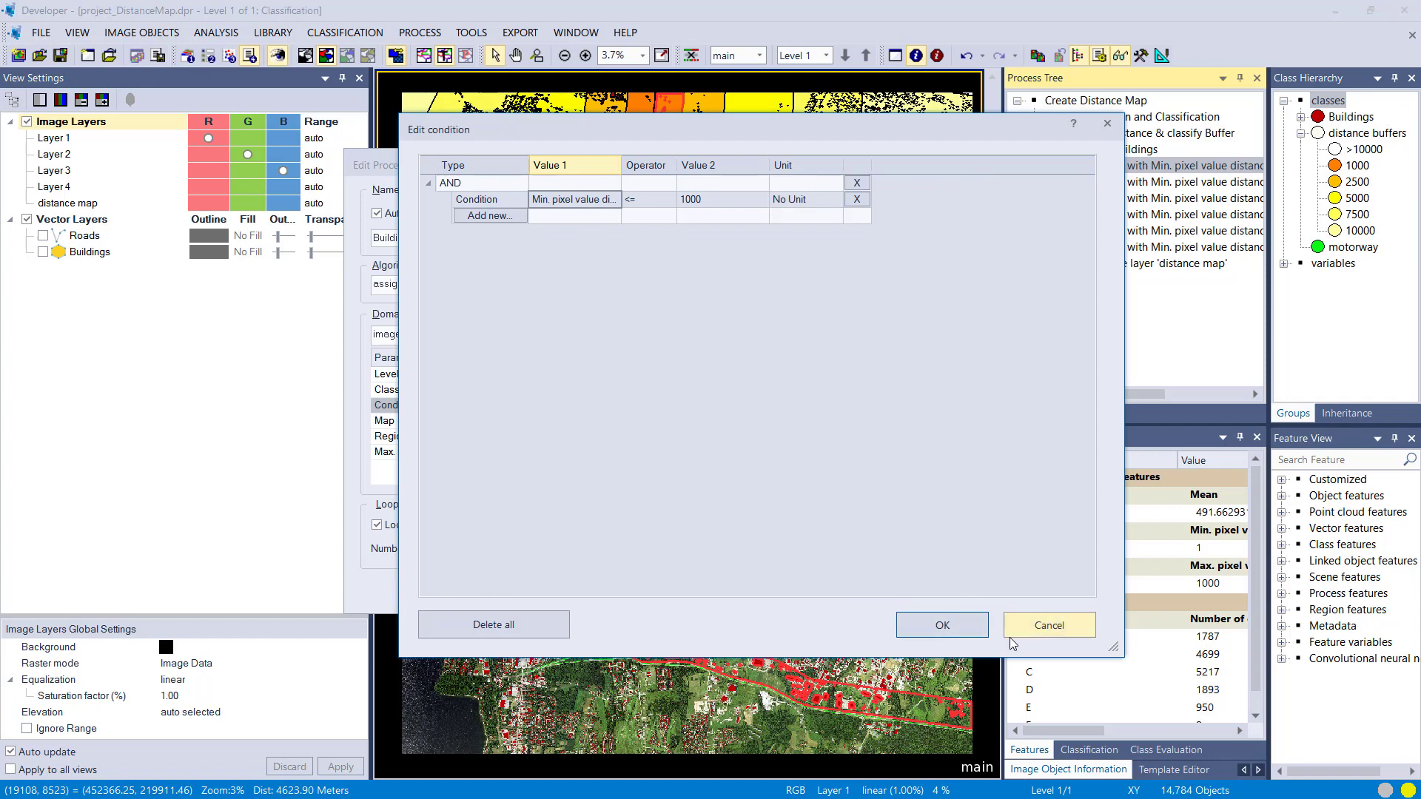
{"action": "left_click", "coordinate": [954, 626]}
{"action": "left_click", "coordinate": [883, 590]}
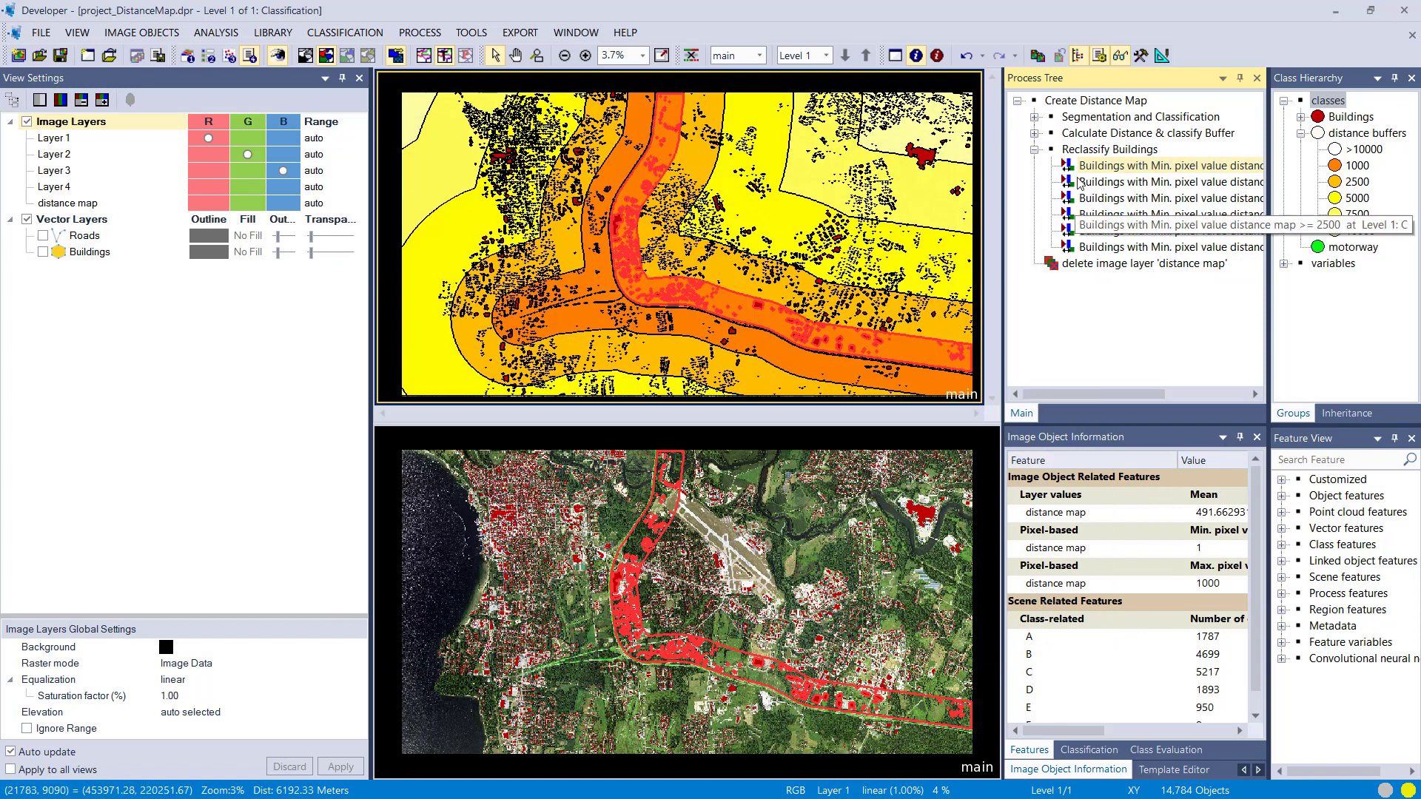
Step: Execute the Reclassify Buildings process and expand the Buildings class to show subclasses A to F
{"action": "right_click", "coordinate": [1085, 149]}
{"action": "left_click", "coordinate": [1129, 179]}
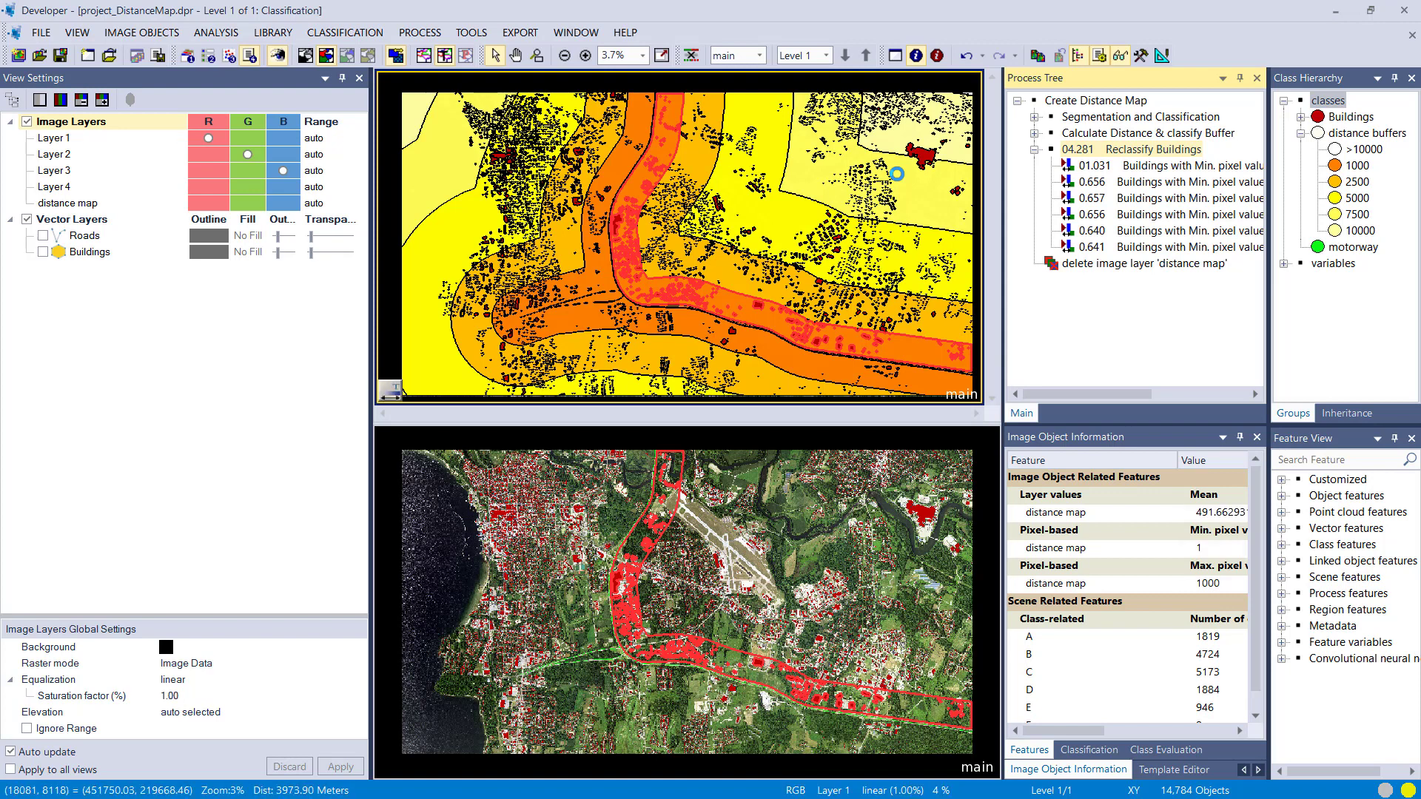
{"action": "left_click", "coordinate": [1300, 118]}
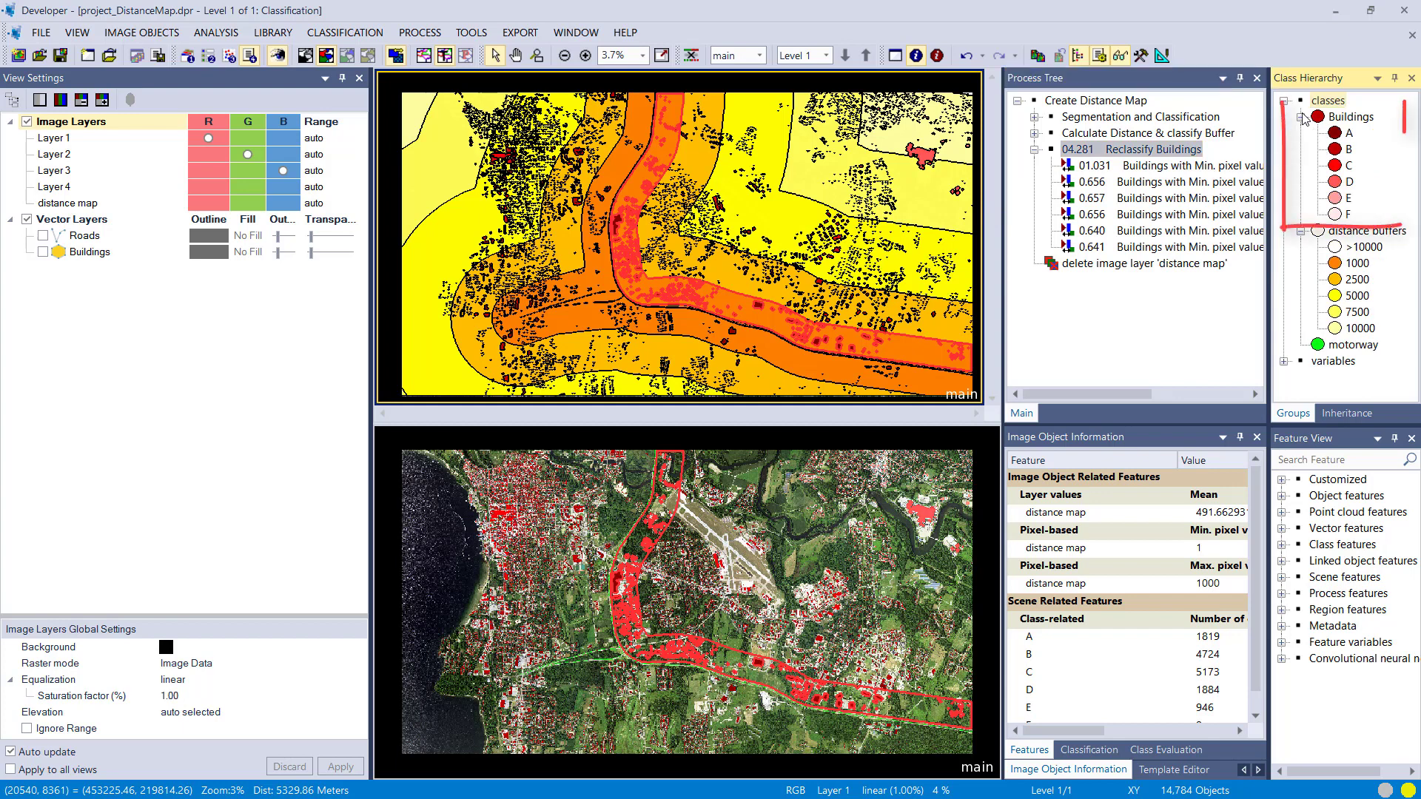
Step: Clear the selected buffer object and compare the building classes along the border between the 1000 and 2500 buffers
{"action": "left_click", "coordinate": [762, 512]}
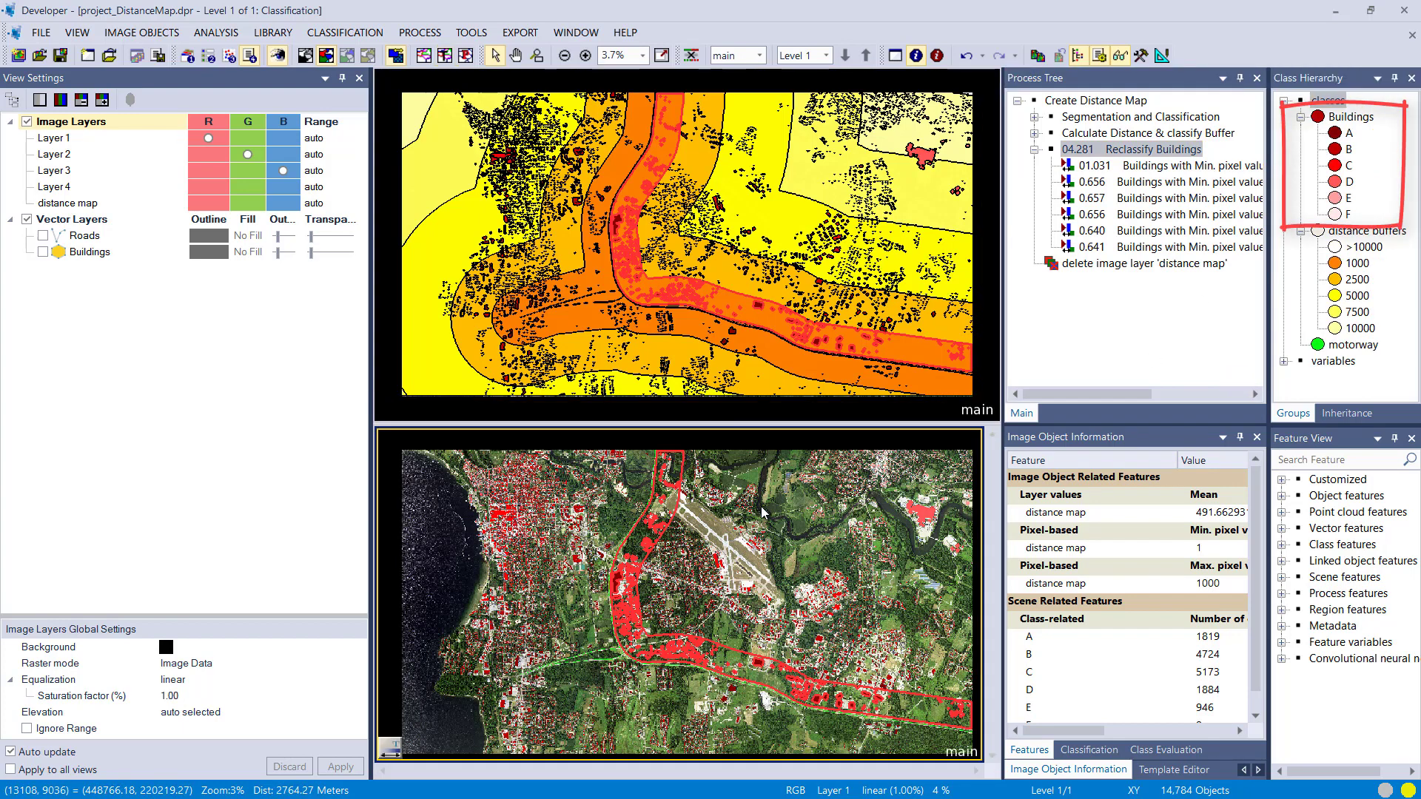
{"action": "left_click", "coordinate": [668, 509]}
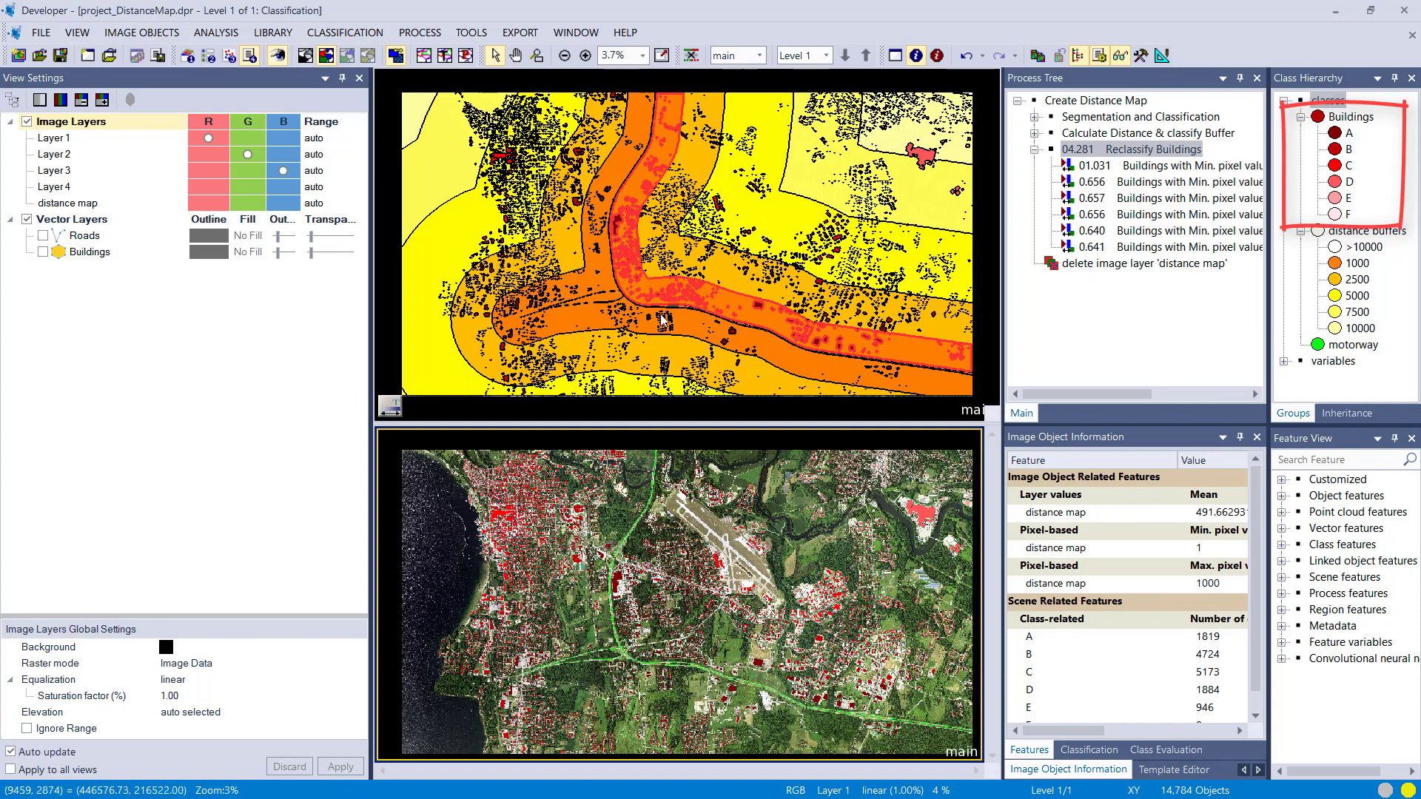
{"action": "scroll", "coordinate": [689, 373], "scroll_direction": "up", "scroll_amount": 5}
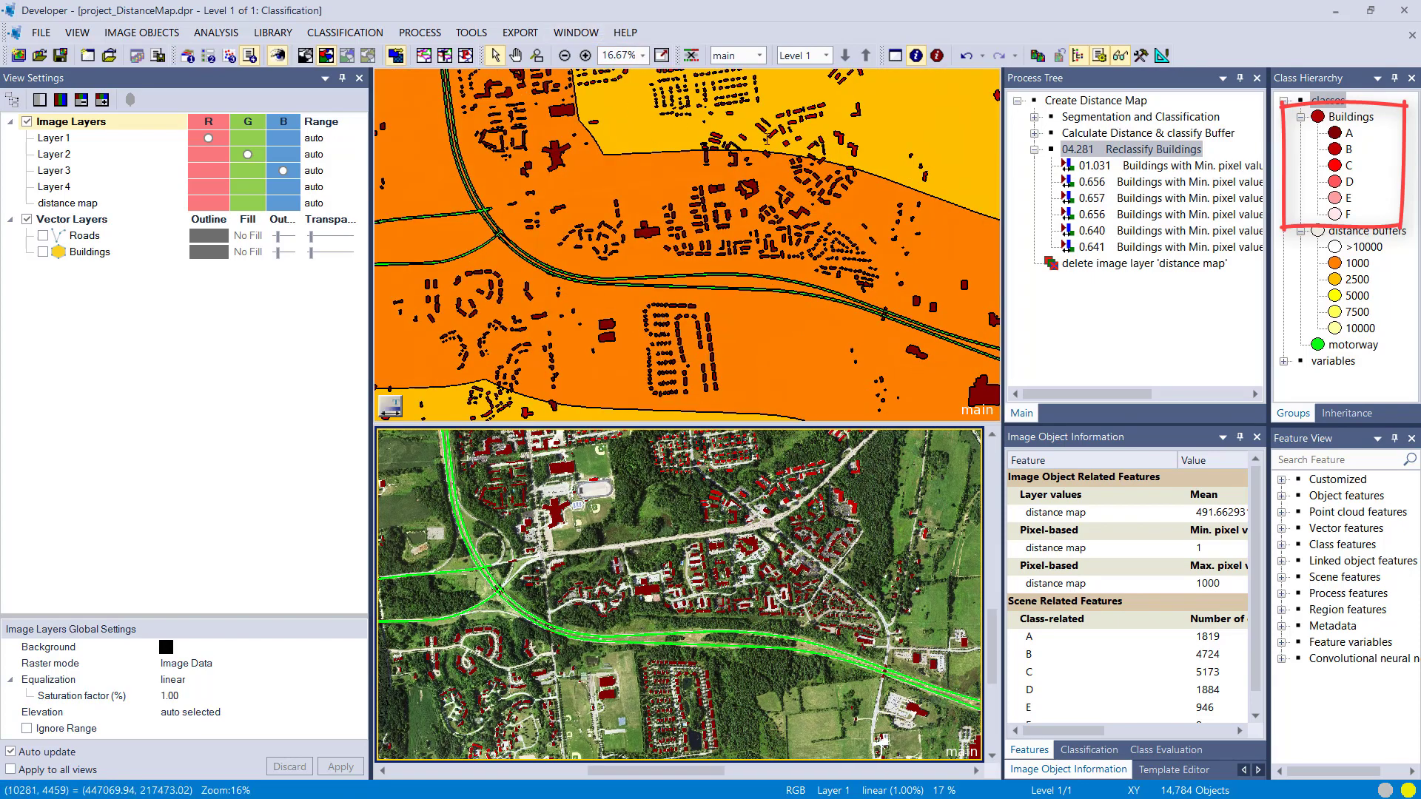
{"action": "scroll", "coordinate": [768, 140], "scroll_direction": "up", "scroll_amount": 5}
{"action": "left_click_drag", "start_coordinate": [464, 204], "coordinate": [659, 201]}
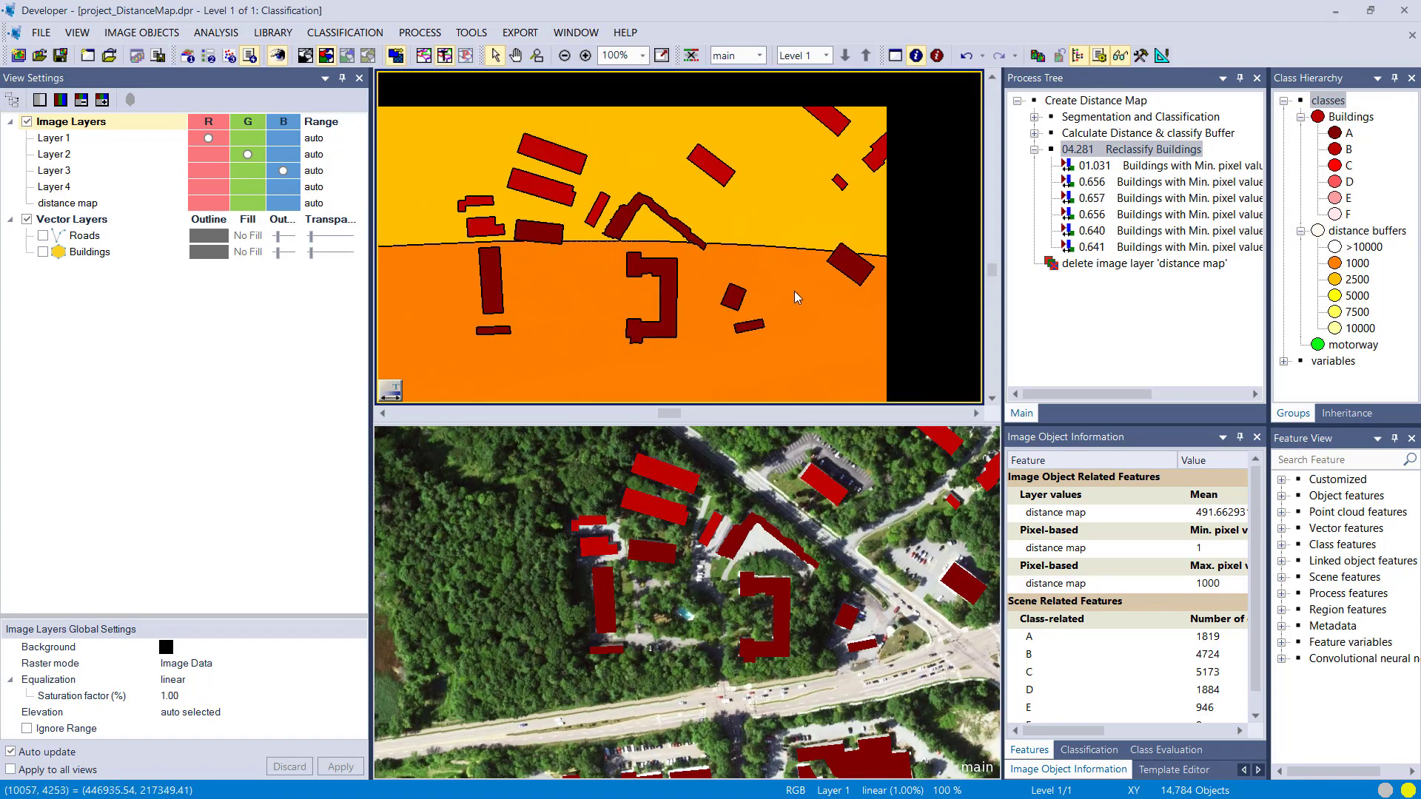
{"action": "scroll", "coordinate": [592, 292], "scroll_direction": "down", "scroll_amount": 3}
{"action": "left_click_drag", "start_coordinate": [803, 111], "coordinate": [699, 333]}
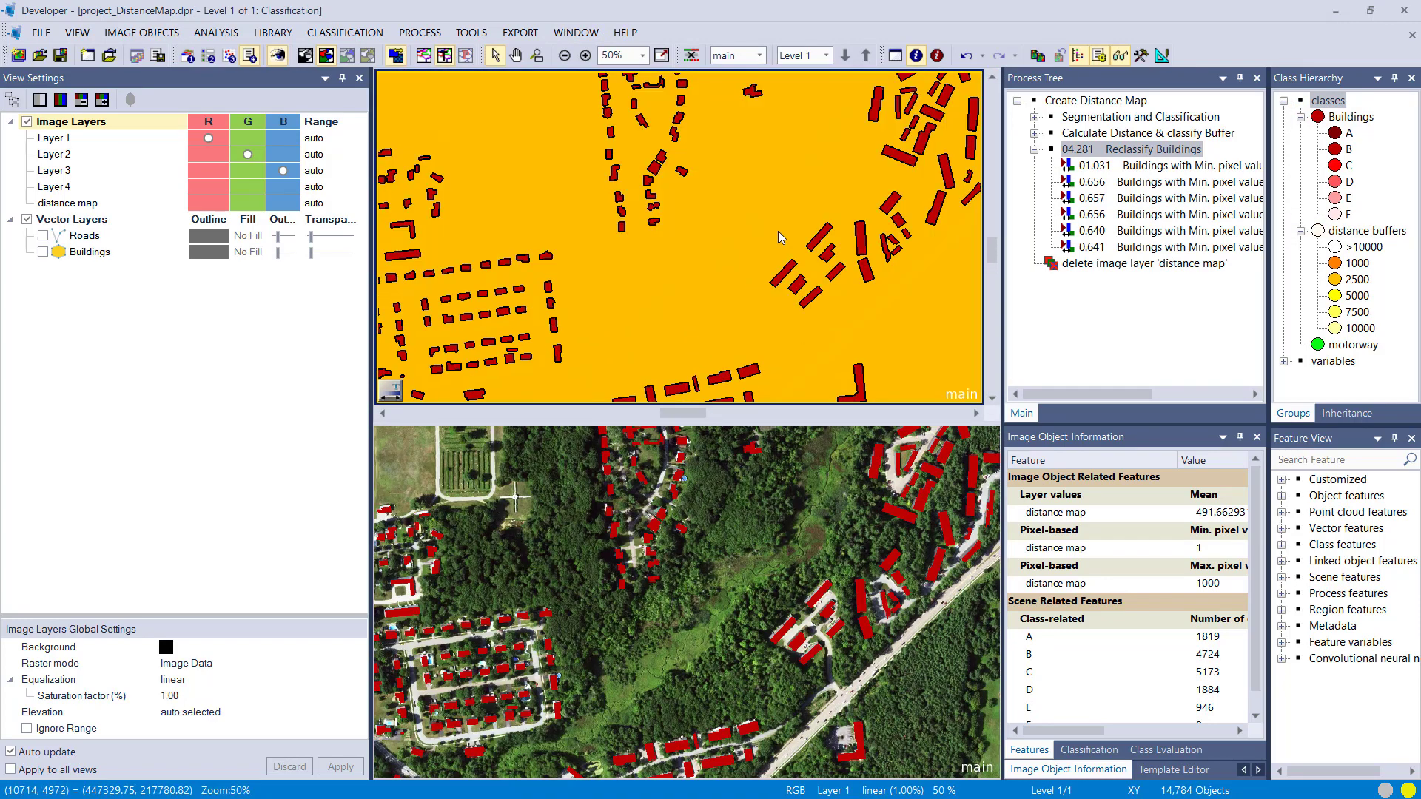
Step: Examine the building classes where buildings touch the border between the 2500 and 5000 buffers
{"action": "left_click_drag", "start_coordinate": [851, 122], "coordinate": [705, 354]}
{"action": "scroll", "coordinate": [774, 262], "scroll_direction": "up", "scroll_amount": 2}
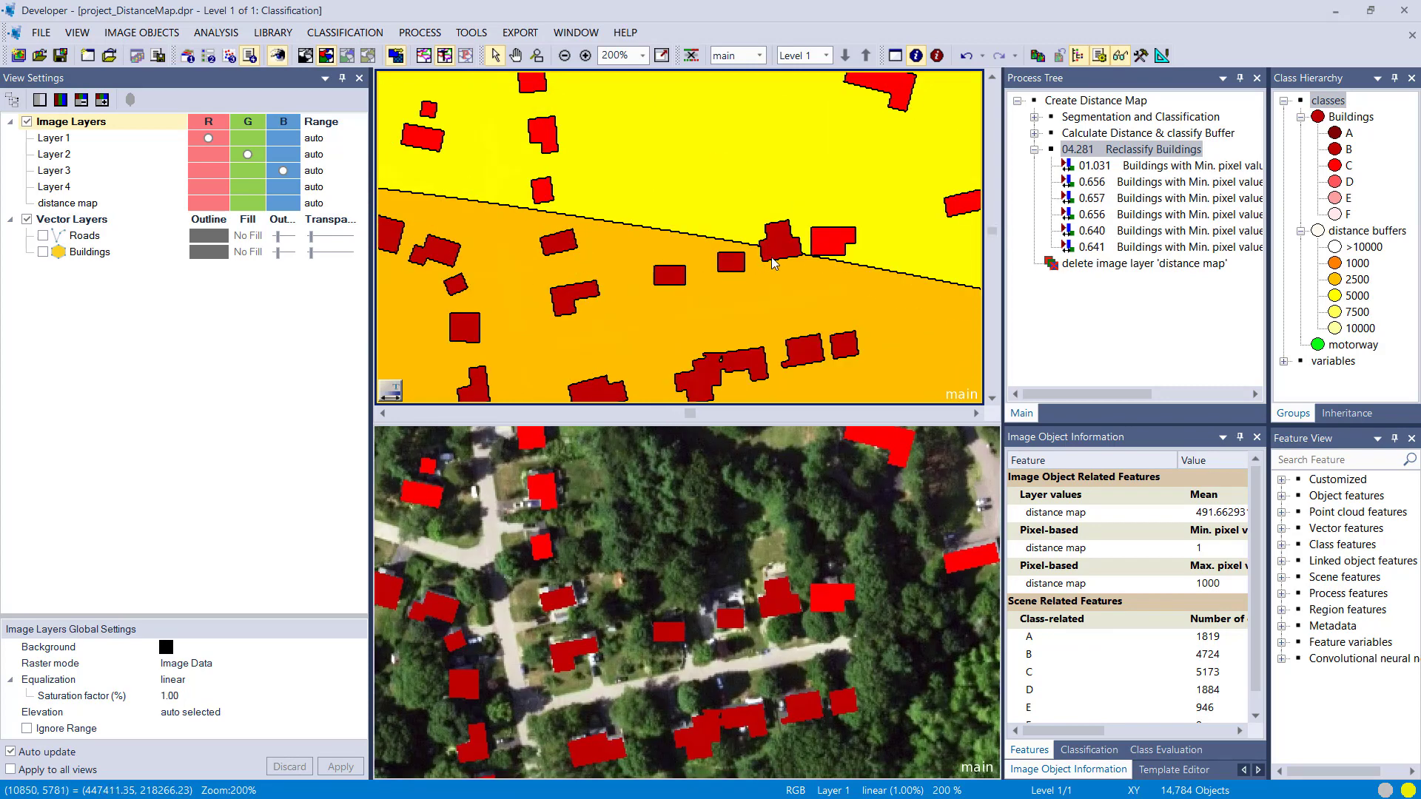
{"action": "scroll", "coordinate": [814, 251], "scroll_direction": "up", "scroll_amount": 2}
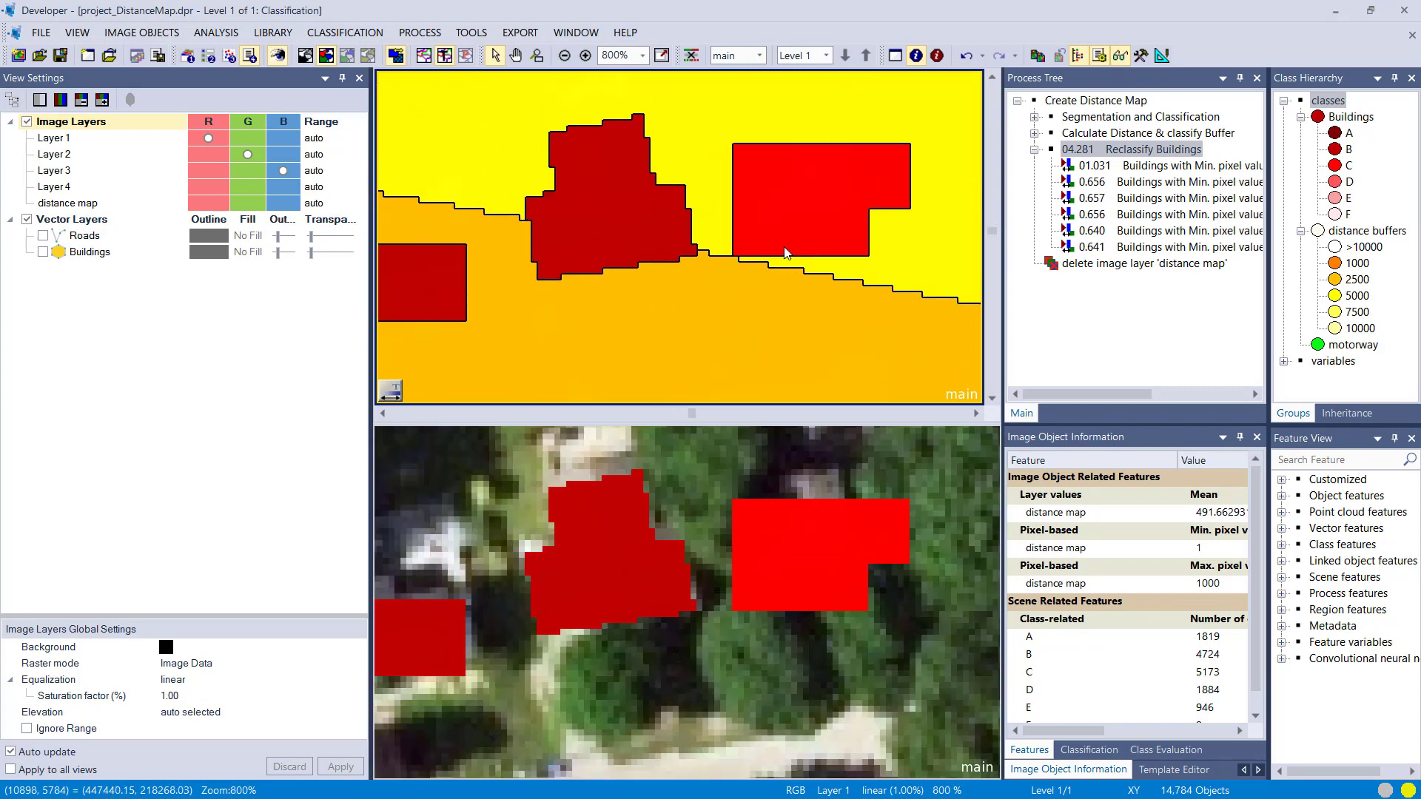
{"action": "scroll", "coordinate": [783, 246], "scroll_direction": "down", "scroll_amount": 3}
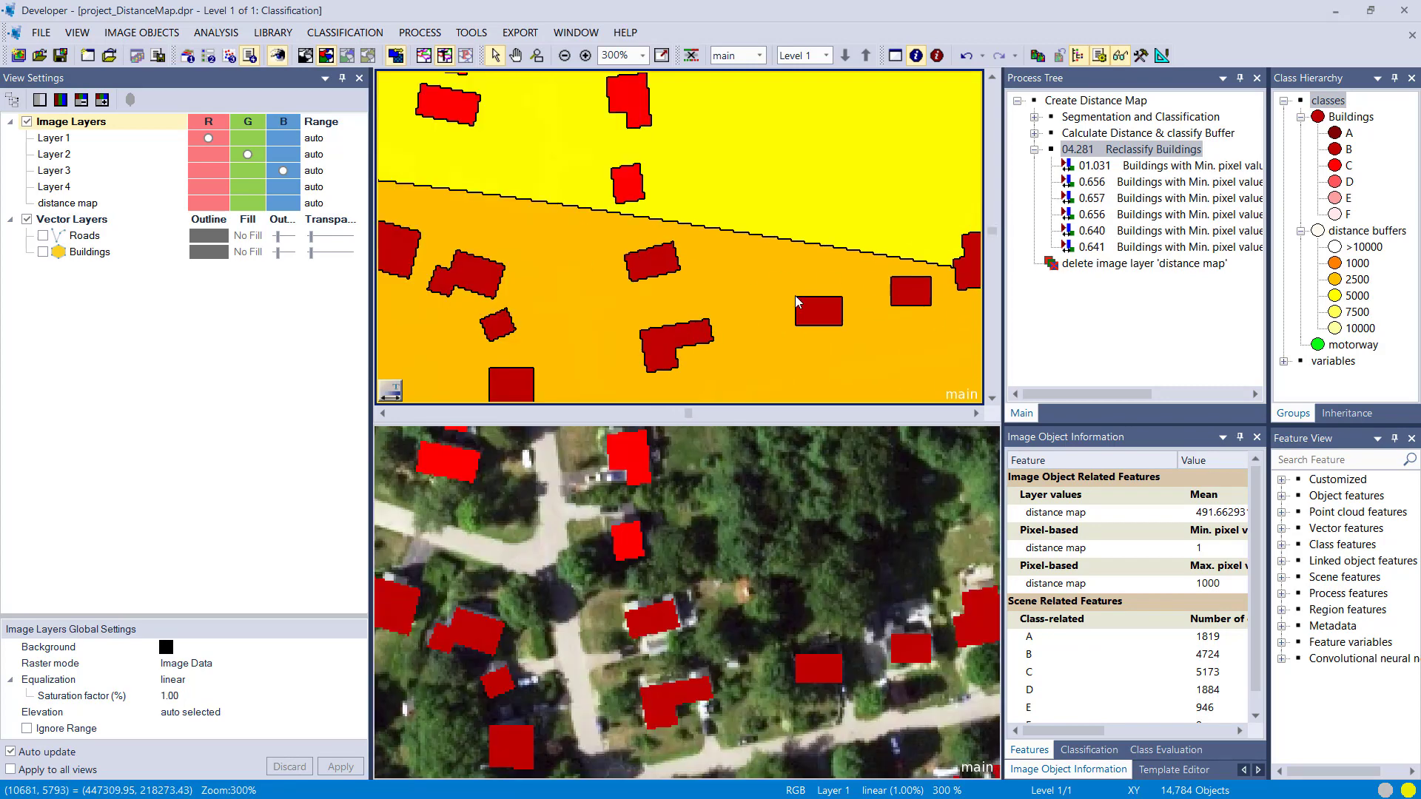
{"action": "scroll", "coordinate": [715, 285], "scroll_direction": "down", "scroll_amount": 4}
{"action": "scroll", "coordinate": [629, 248], "scroll_direction": "up", "scroll_amount": 2}
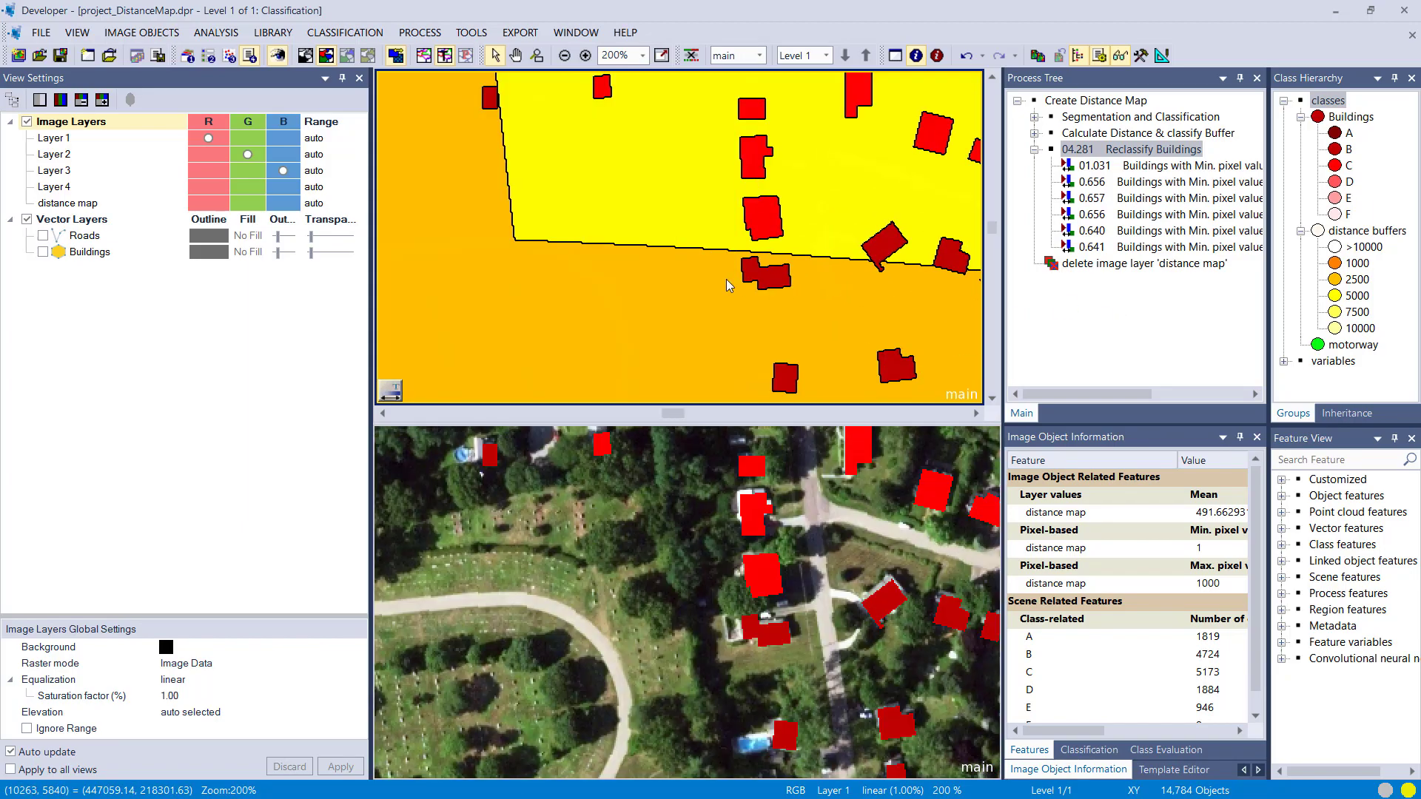
{"action": "scroll", "coordinate": [652, 175], "scroll_direction": "down", "scroll_amount": 3}
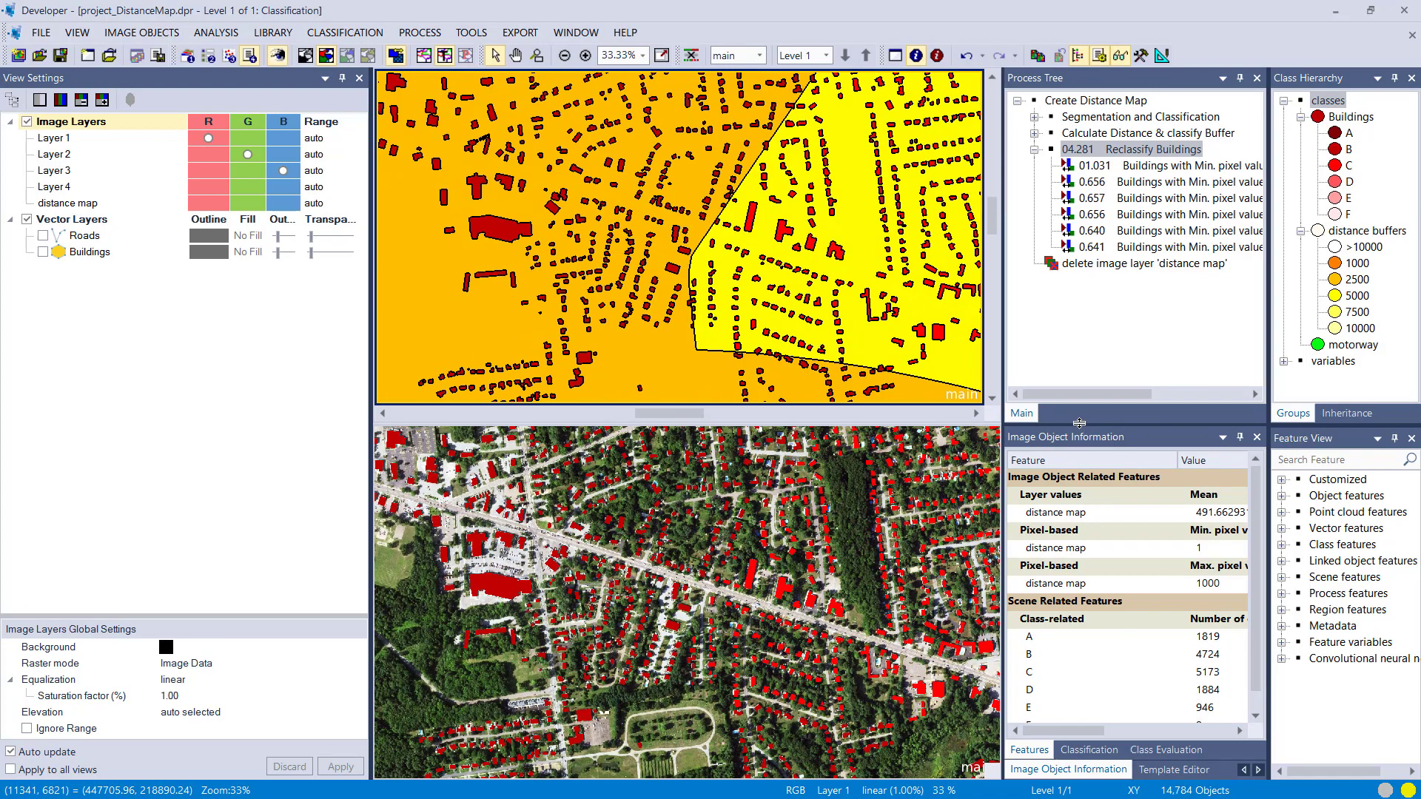
Step: Enlarge the Image Object Information pane to show the number of classified objects for each building class
{"action": "left_click_drag", "start_coordinate": [1079, 425], "coordinate": [1079, 279]}
{"action": "left_click_drag", "start_coordinate": [1003, 381], "coordinate": [922, 381]}
{"action": "scroll", "coordinate": [677, 494], "scroll_direction": "down", "scroll_amount": 10}
Step: Show the plain image layers without classification in the aerial image view, and collapse View Settings to enlarge both maps
{"action": "left_click", "coordinate": [677, 494]}
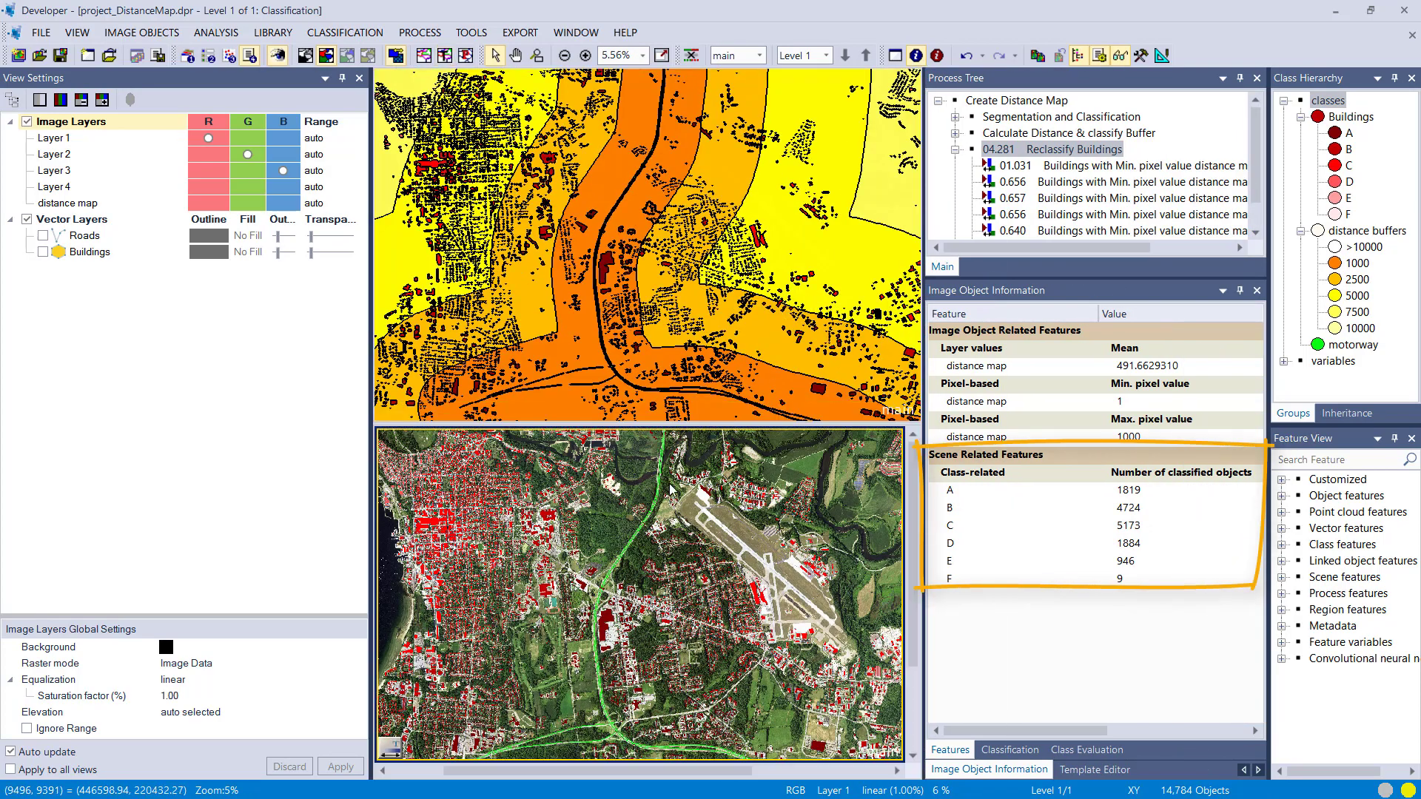
{"action": "left_click", "coordinate": [305, 55]}
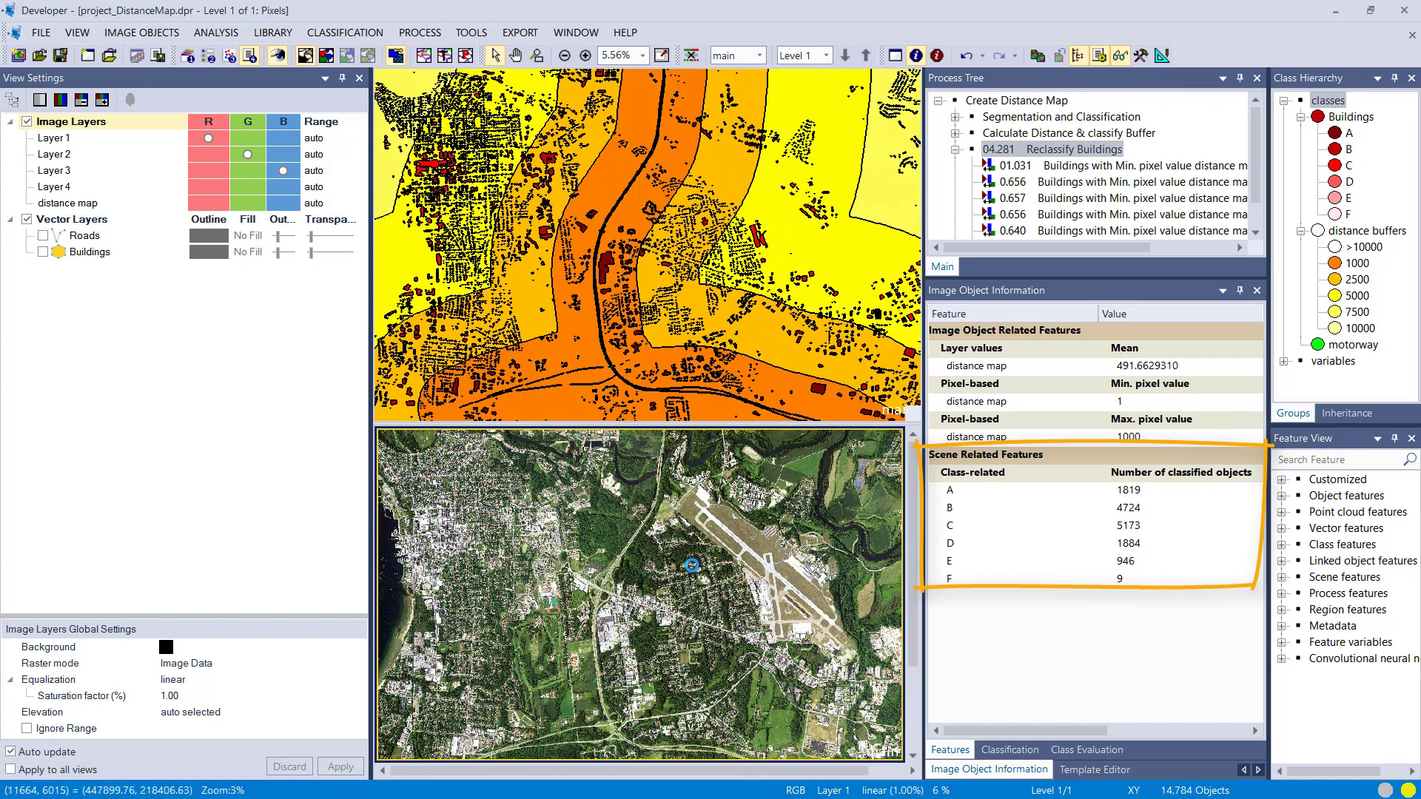
{"action": "scroll", "coordinate": [693, 566], "scroll_direction": "down", "scroll_amount": 1}
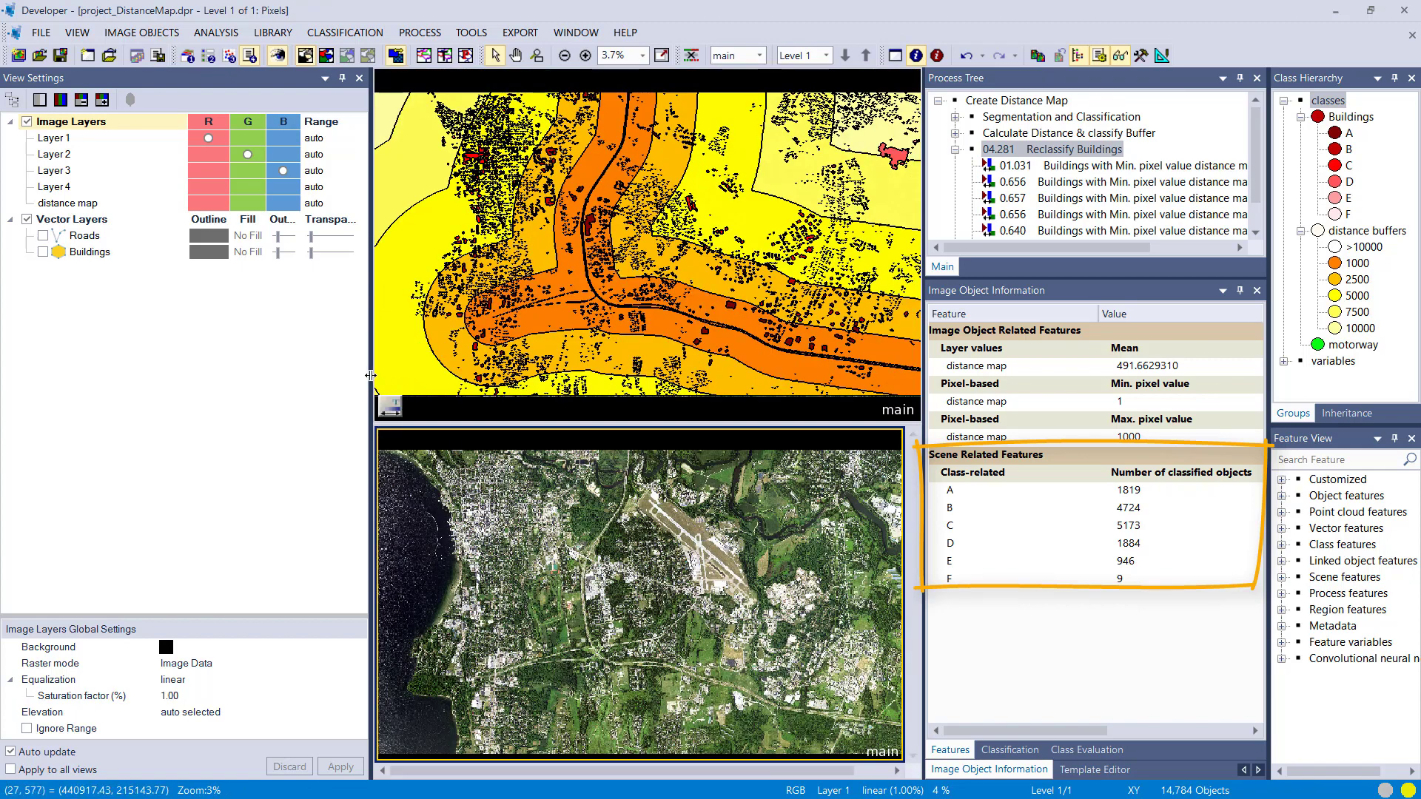
{"action": "left_click", "coordinate": [342, 78]}
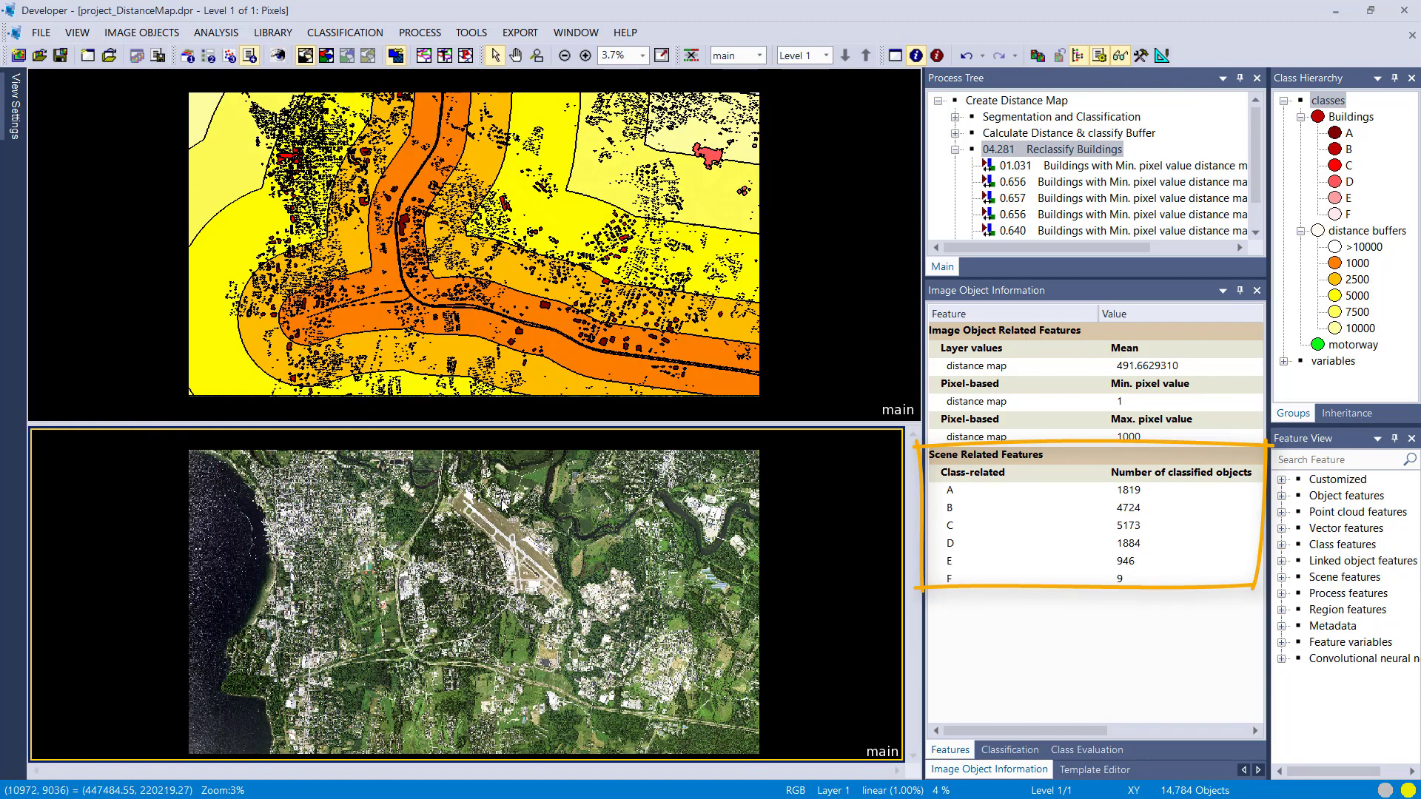
{"action": "left_click_drag", "start_coordinate": [536, 424], "coordinate": [536, 400]}
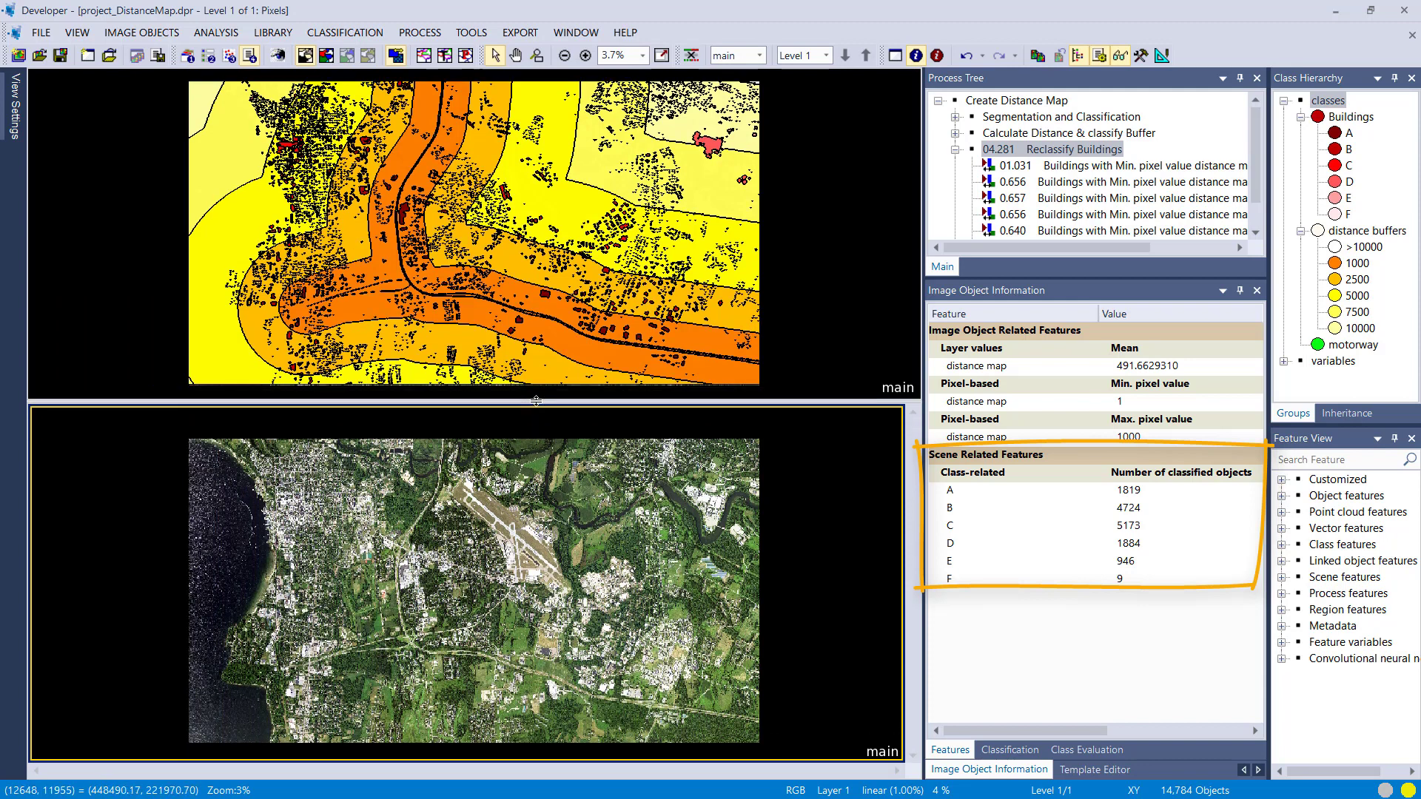
{"action": "left_click", "coordinate": [1101, 495]}
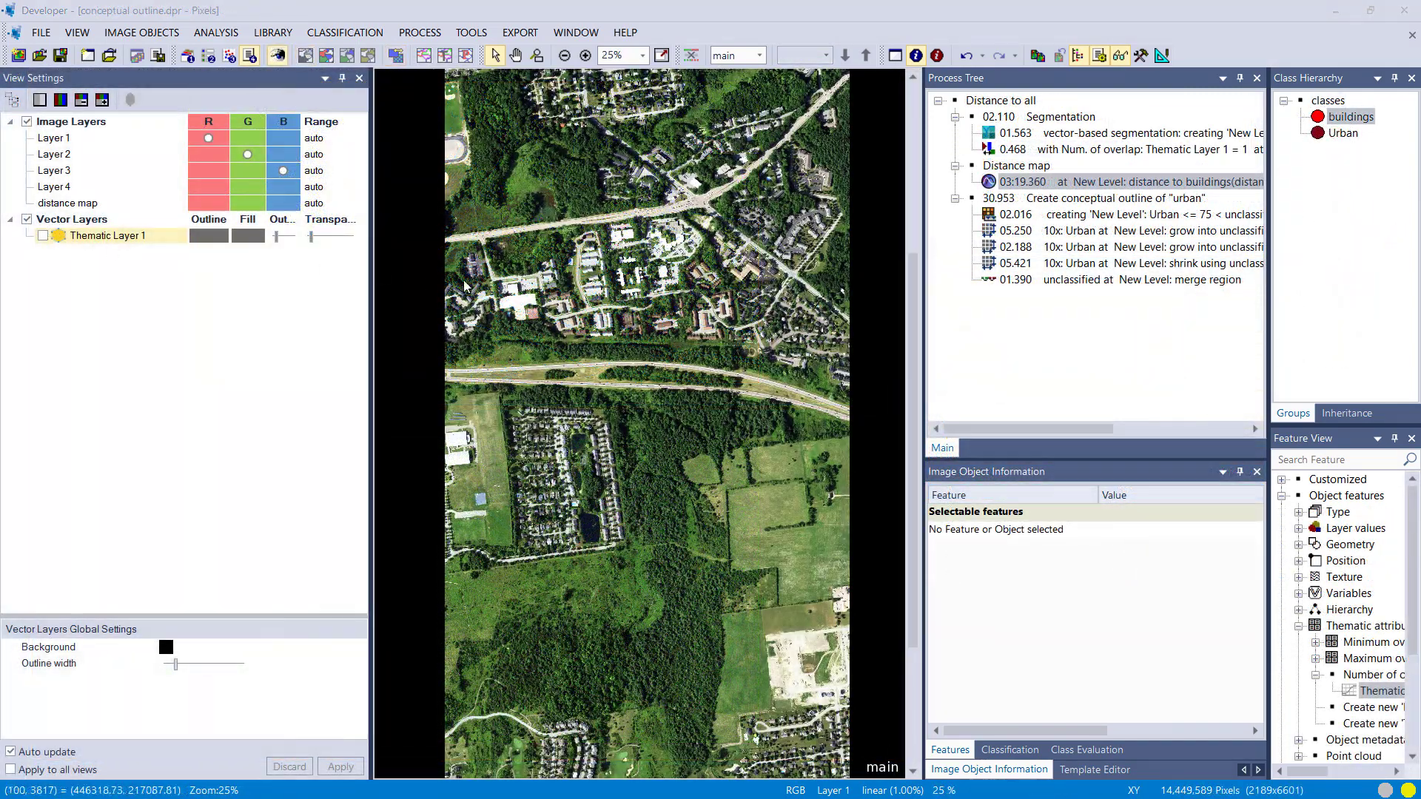
Step: Display the Thematic Layer 1 vectors over the conceptual outline project's image, examine the building footprints, and hide them again
{"action": "scroll", "coordinate": [466, 287], "scroll_direction": "down", "scroll_amount": 1}
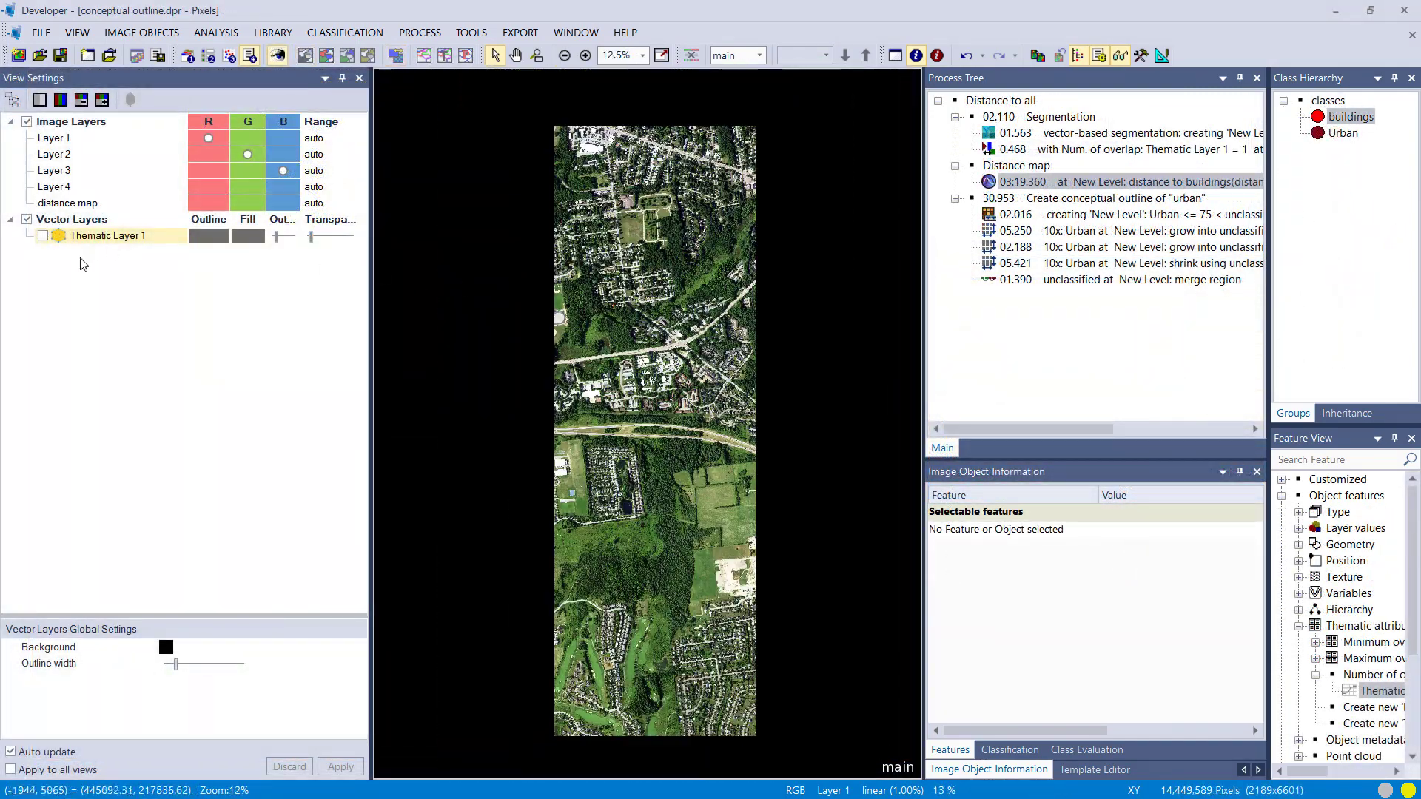
{"action": "left_click", "coordinate": [43, 235]}
{"action": "scroll", "coordinate": [603, 333], "scroll_direction": "up", "scroll_amount": 2}
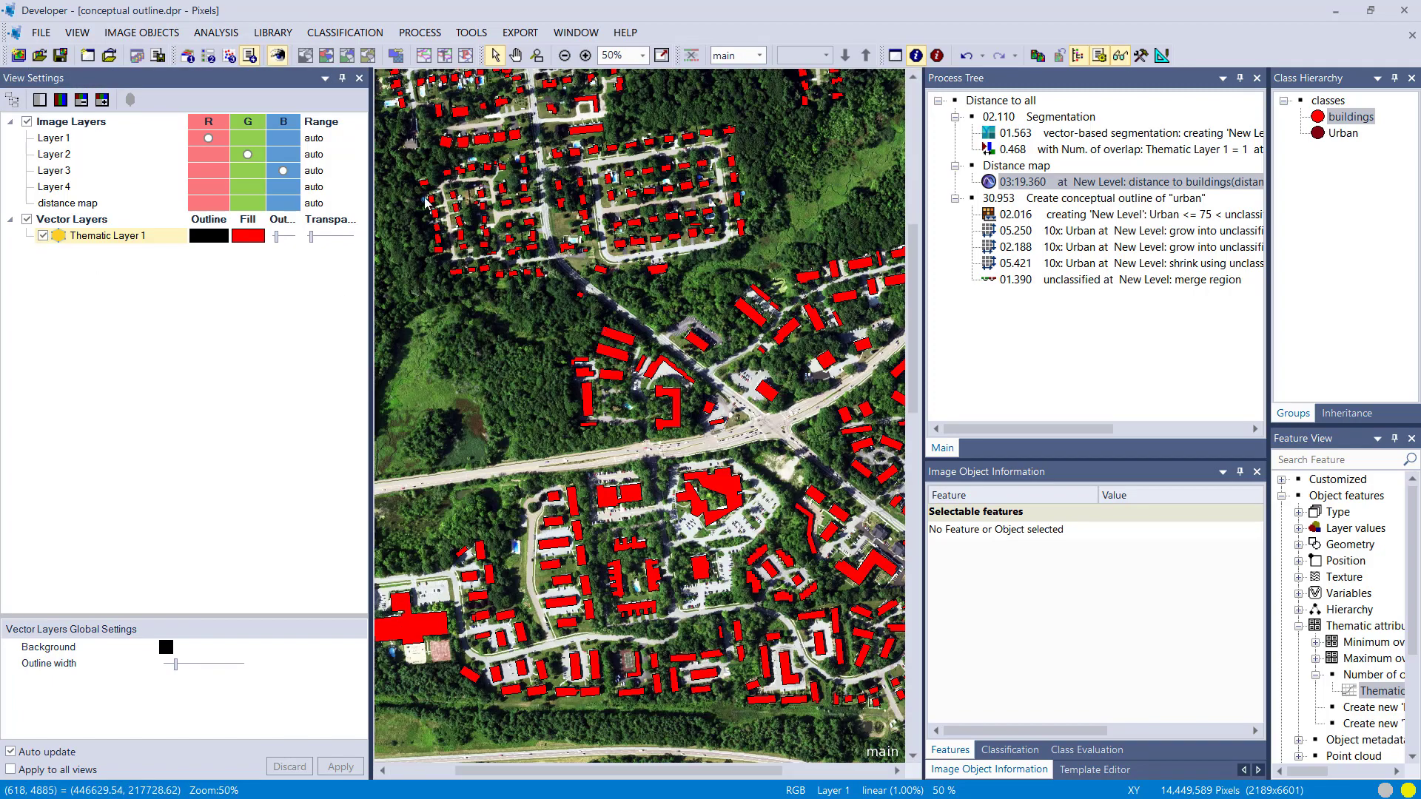
{"action": "left_click", "coordinate": [43, 235]}
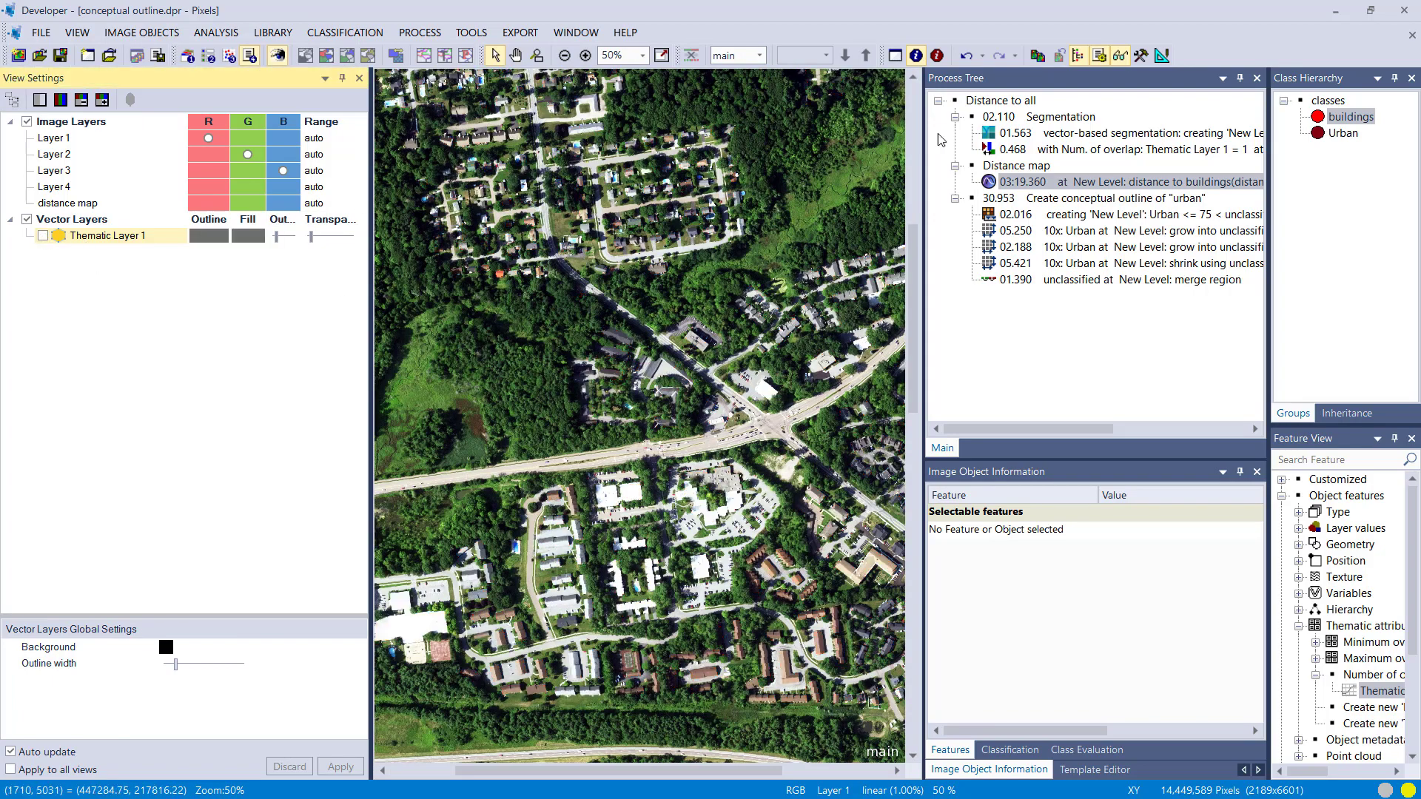
Step: Execute the vector-based segmentation process and compare its object outlines with Thematic Layer 1 by toggling the layer's visibility
{"action": "right_click", "coordinate": [999, 134]}
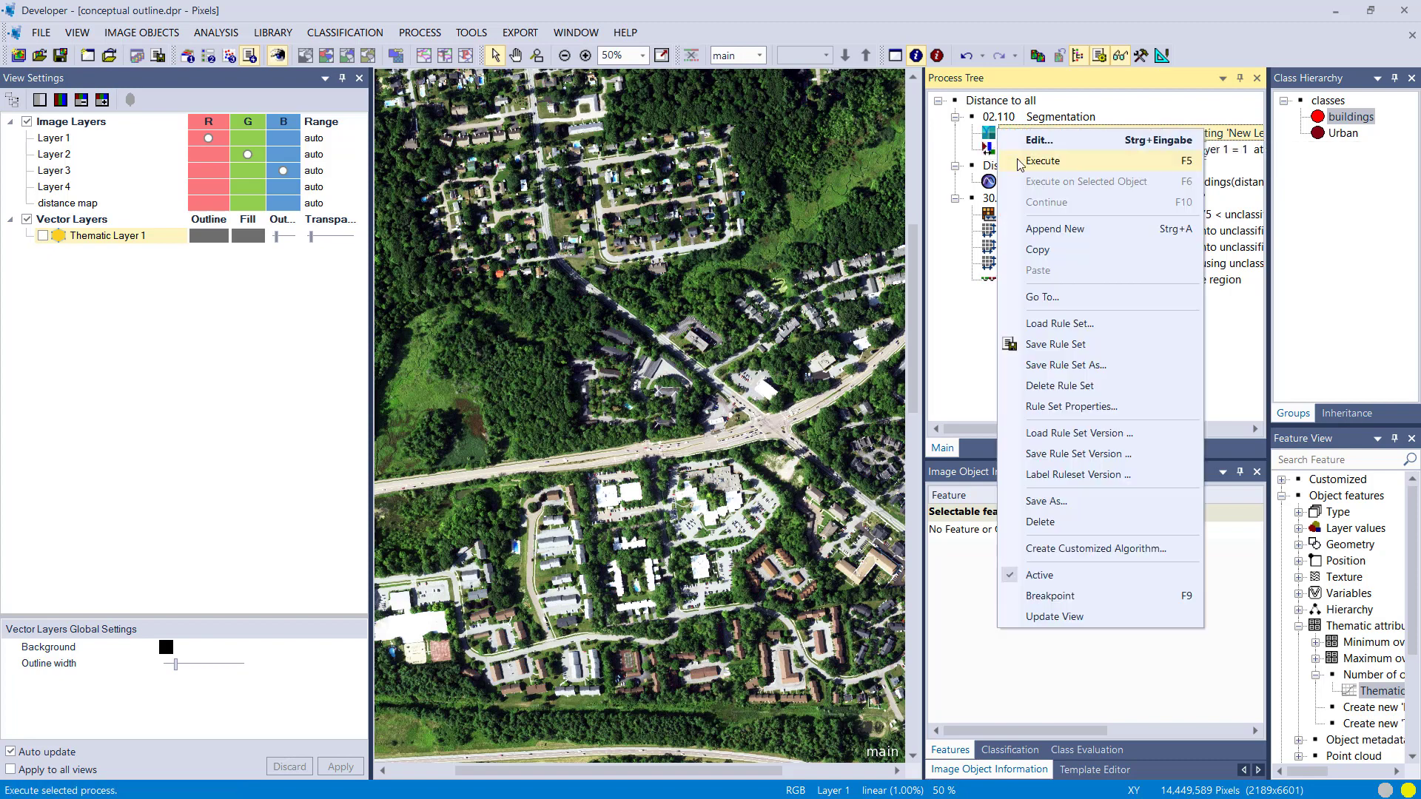
{"action": "left_click", "coordinate": [1021, 161]}
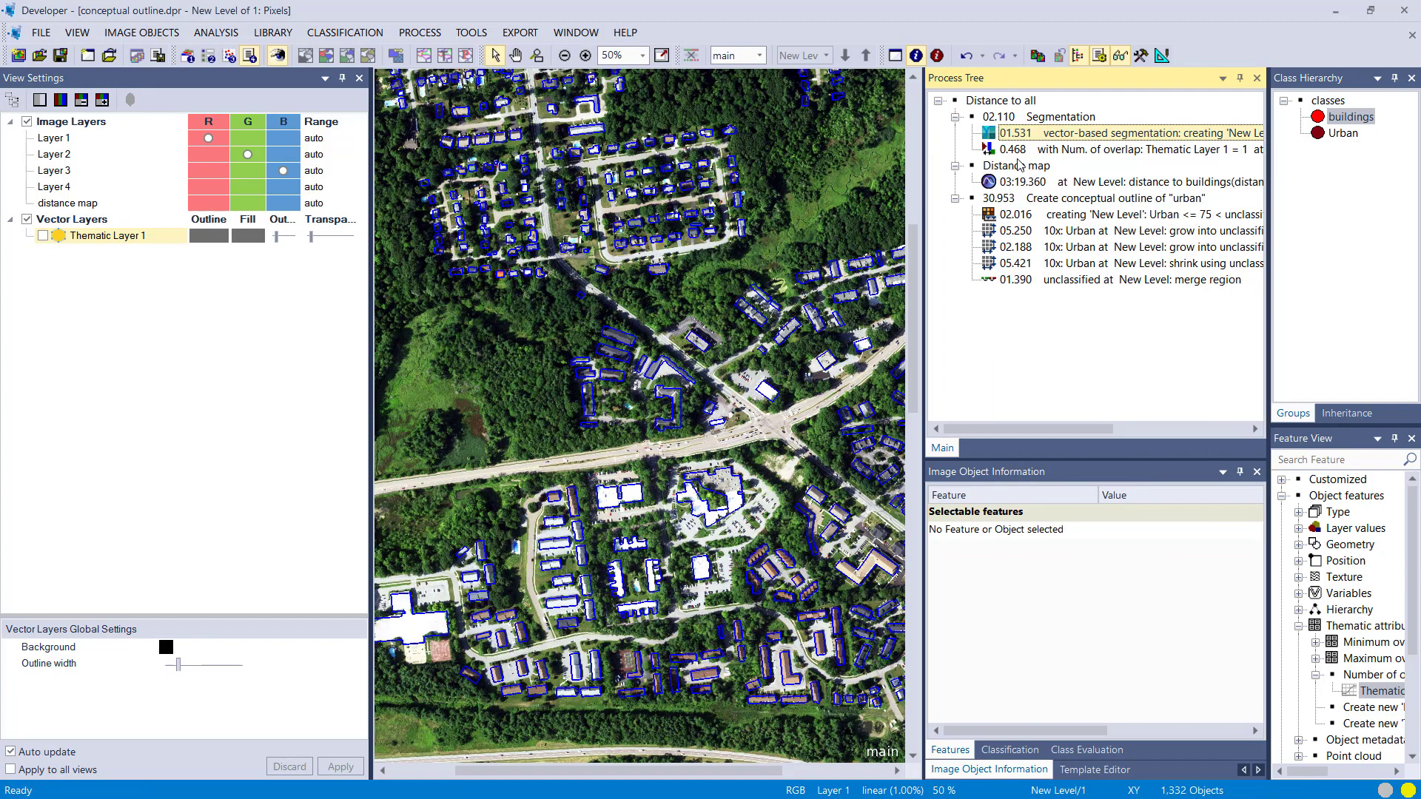
{"action": "left_click", "coordinate": [45, 236]}
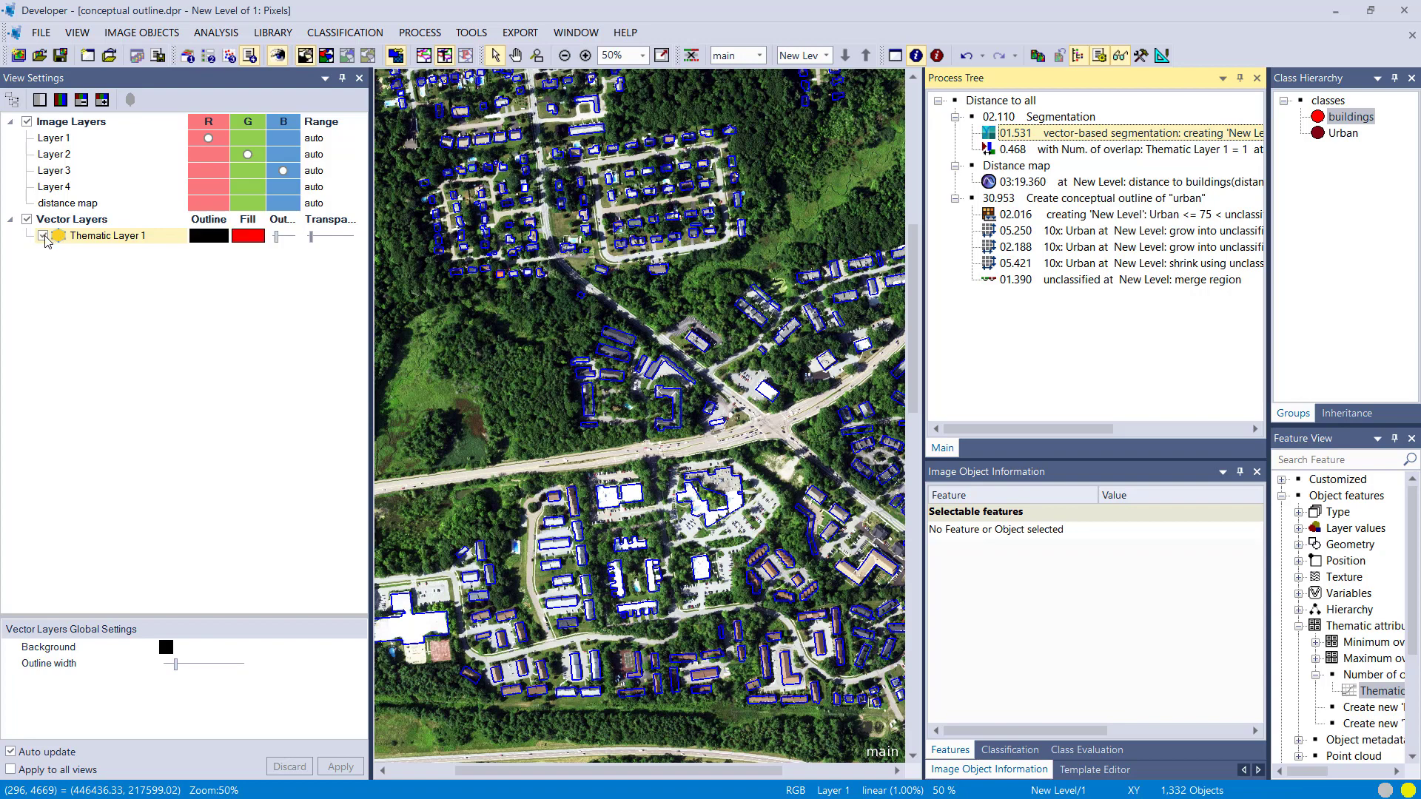
{"action": "left_click", "coordinate": [45, 236]}
{"action": "left_click", "coordinate": [45, 236]}
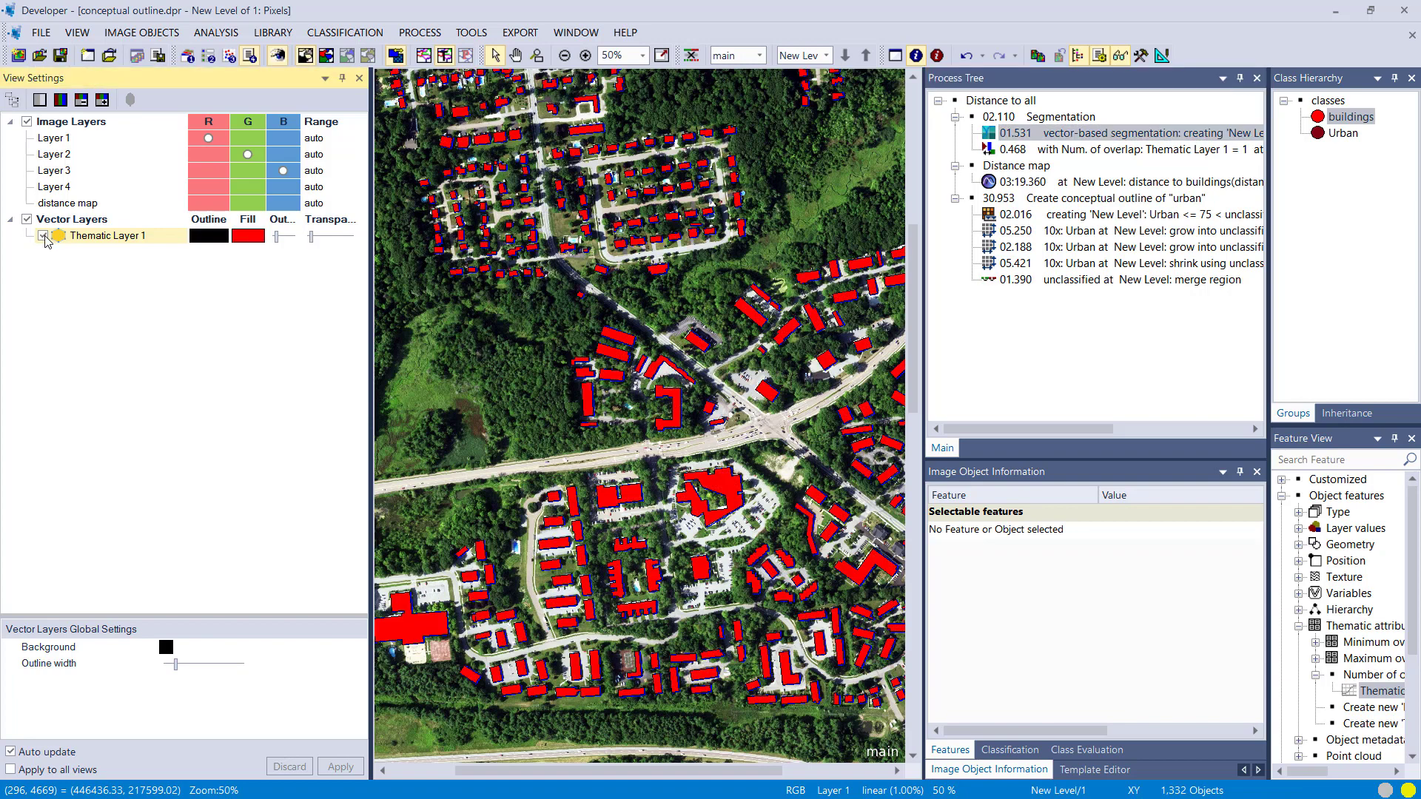
{"action": "left_click", "coordinate": [44, 236]}
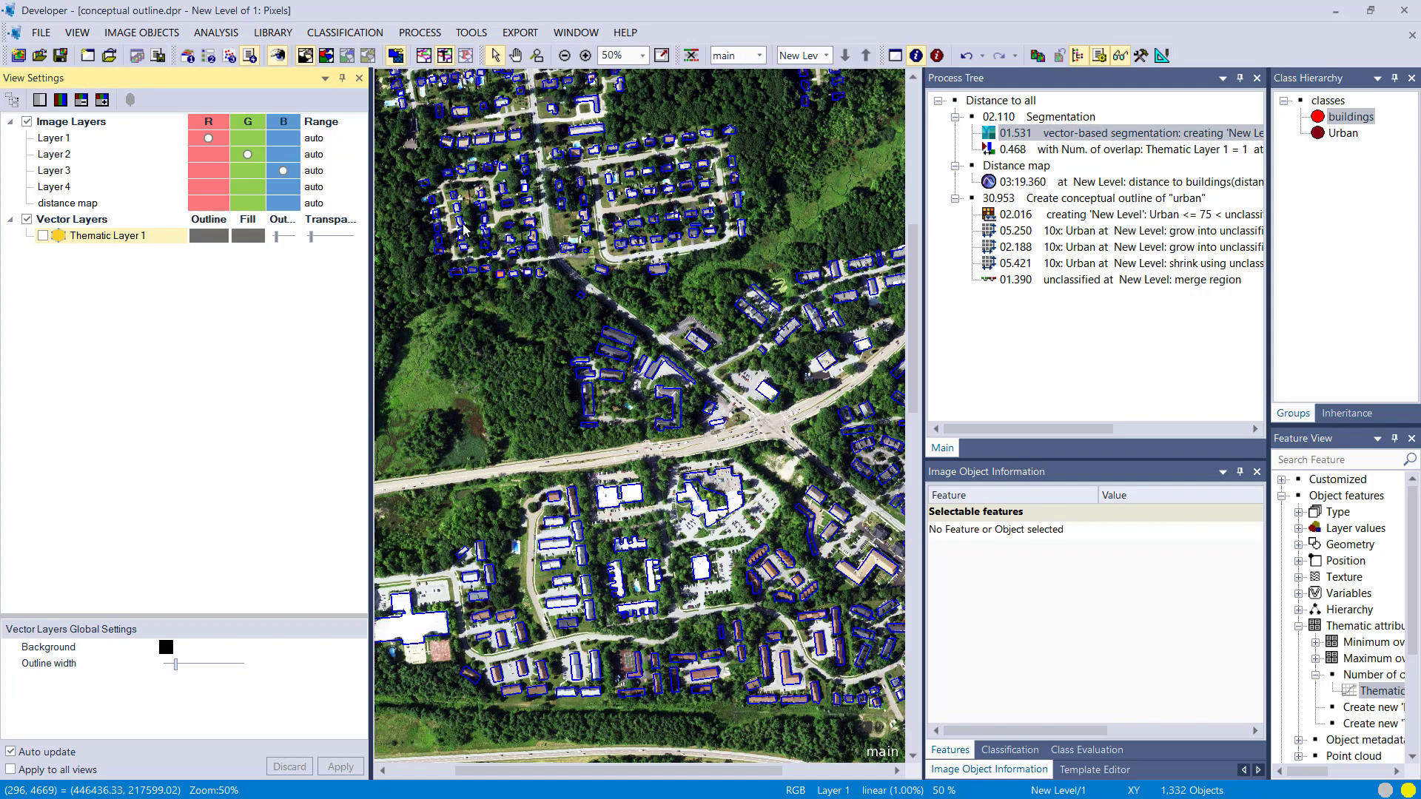
Step: Execute the classification process for objects whose Num. of overlap with Thematic Layer 1 equals 1
{"action": "right_click", "coordinate": [1055, 157]}
{"action": "left_click", "coordinate": [1110, 181]}
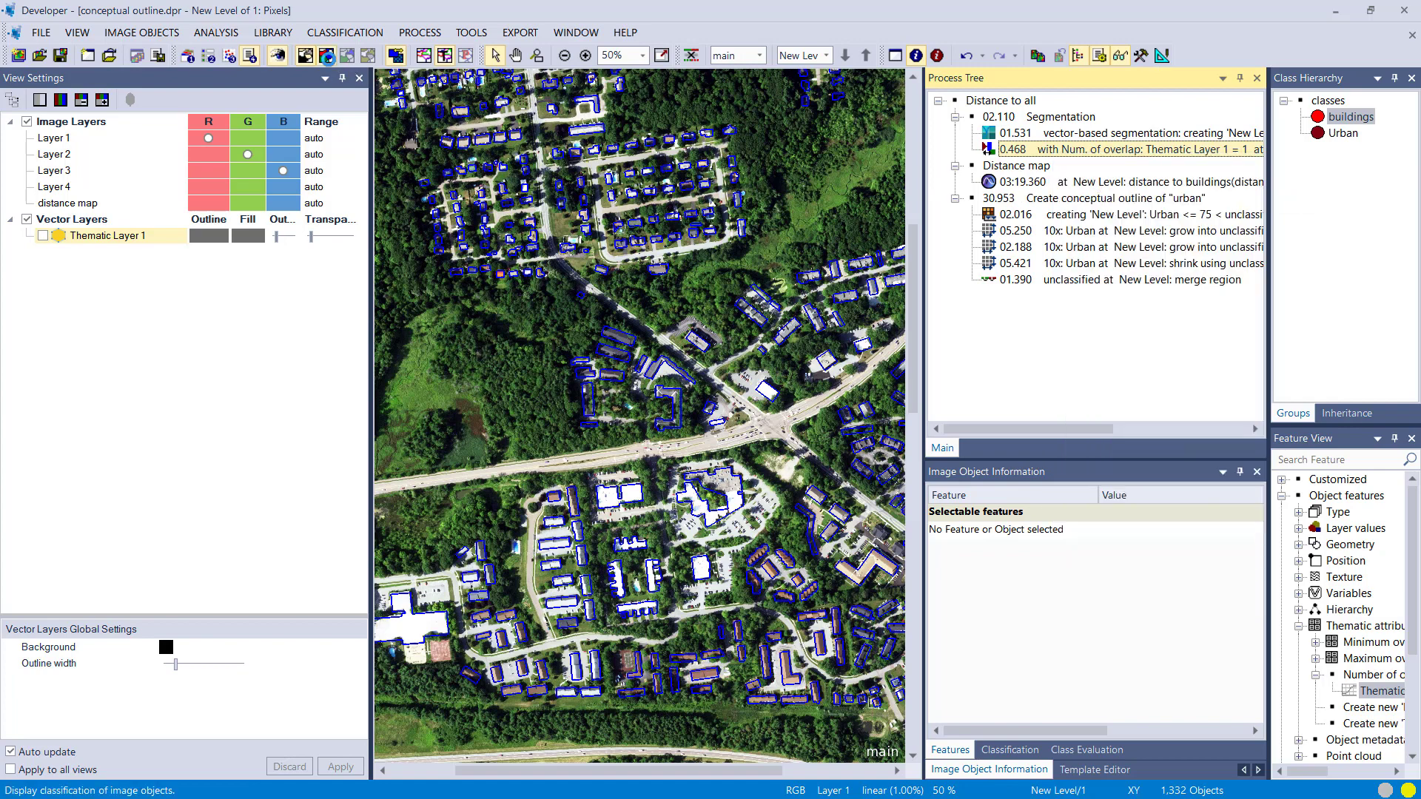
Step: Show the classified buildings, set the distance map process's Distance to parameter to none, and execute the process
{"action": "left_click", "coordinate": [326, 56]}
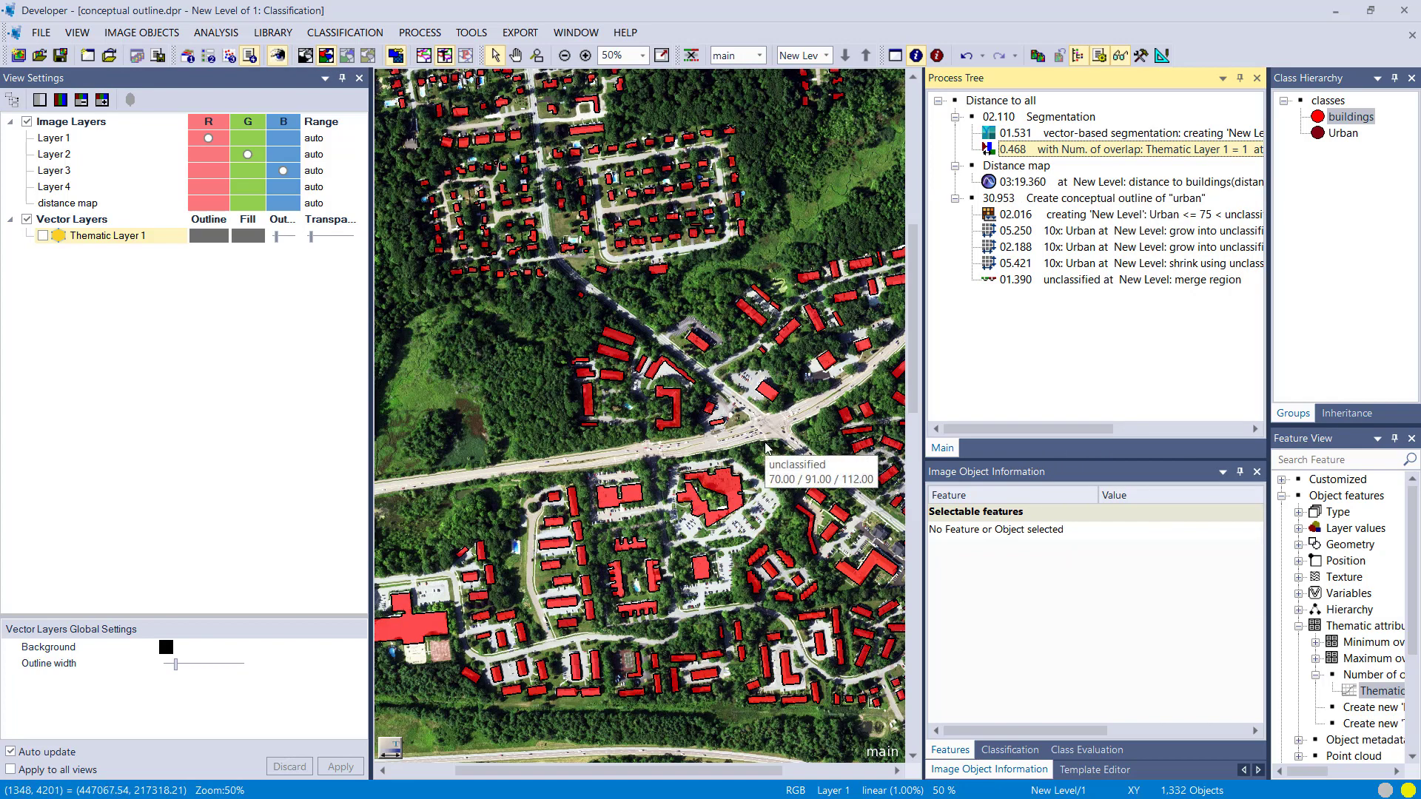
{"action": "double_click", "coordinate": [1019, 184]}
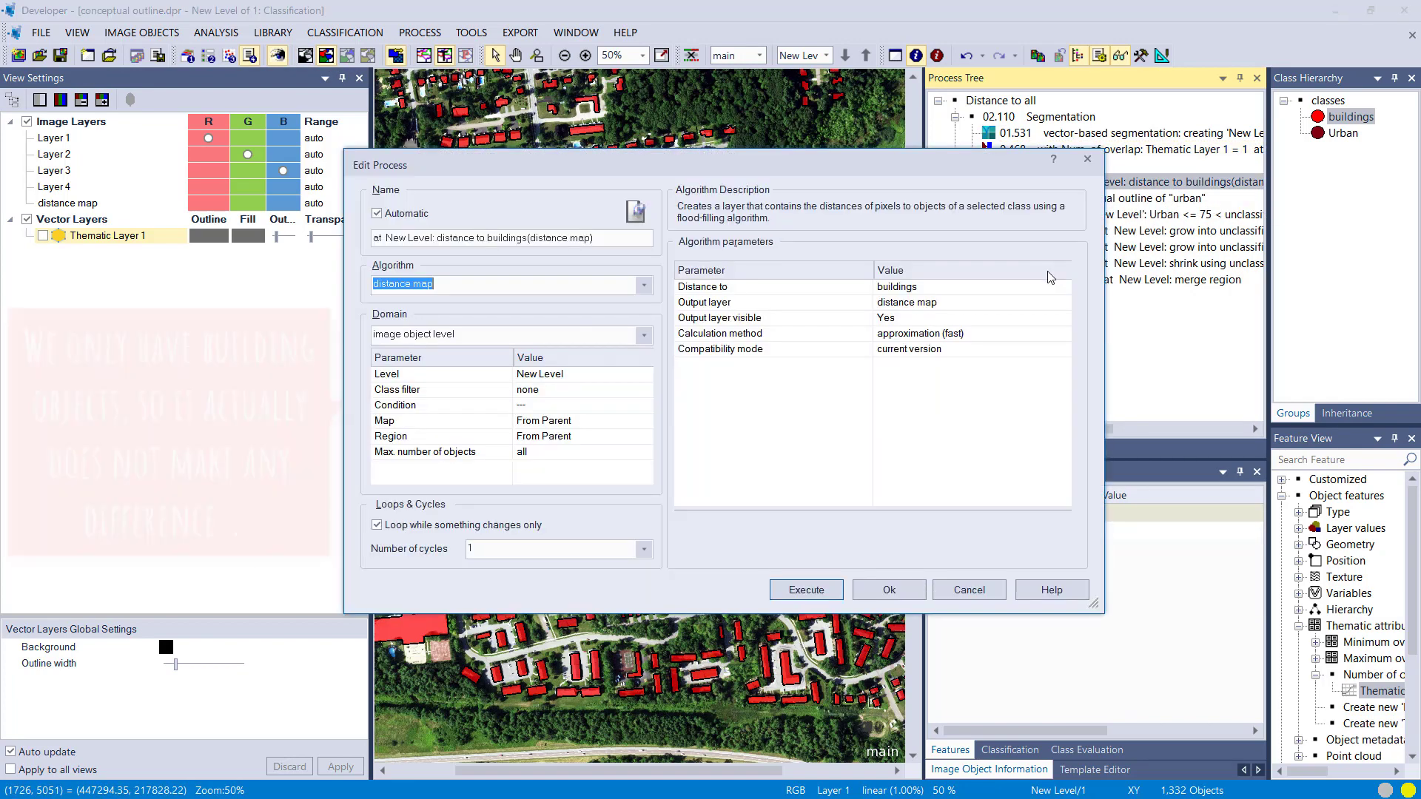
{"action": "left_click", "coordinate": [1063, 286]}
{"action": "left_click", "coordinate": [618, 285]}
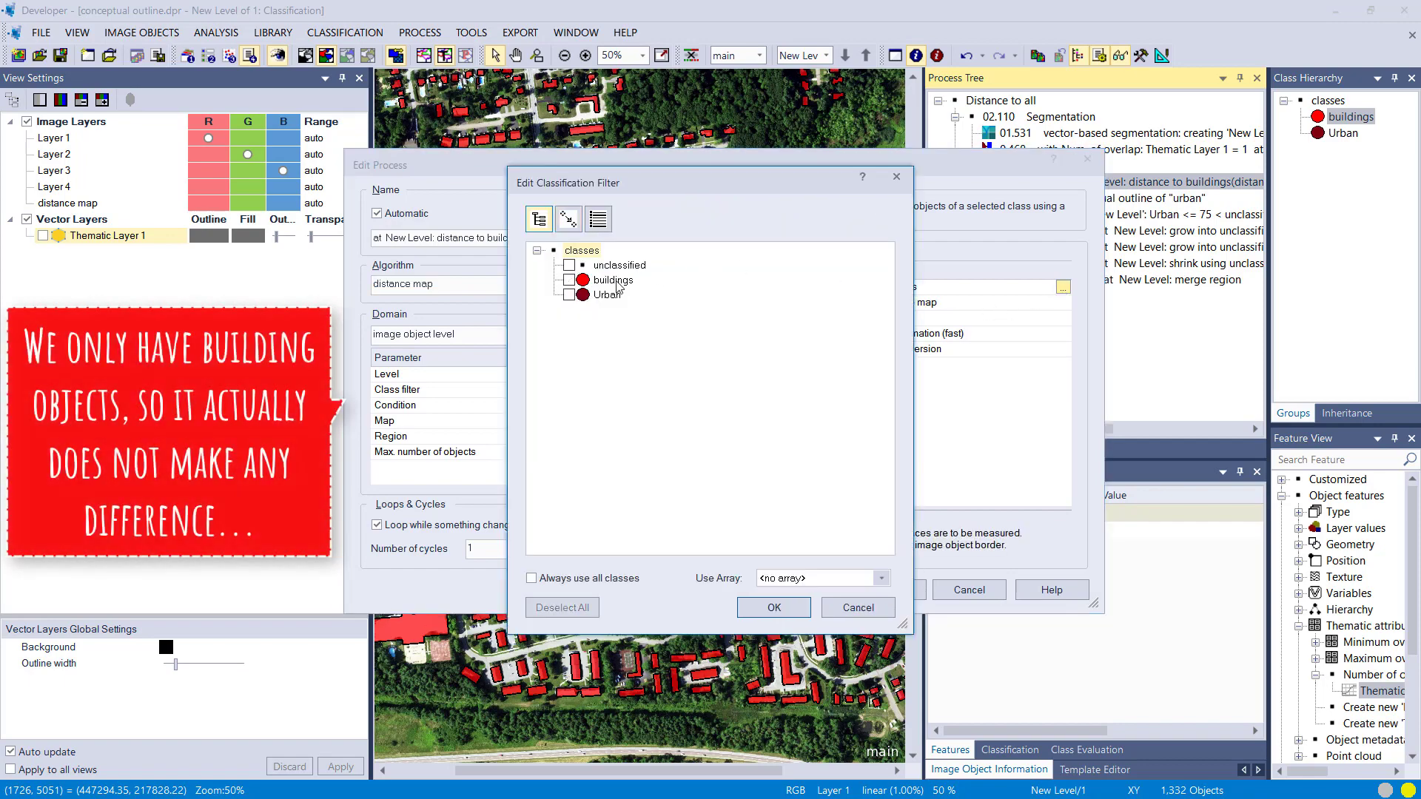
{"action": "left_click", "coordinate": [758, 608]}
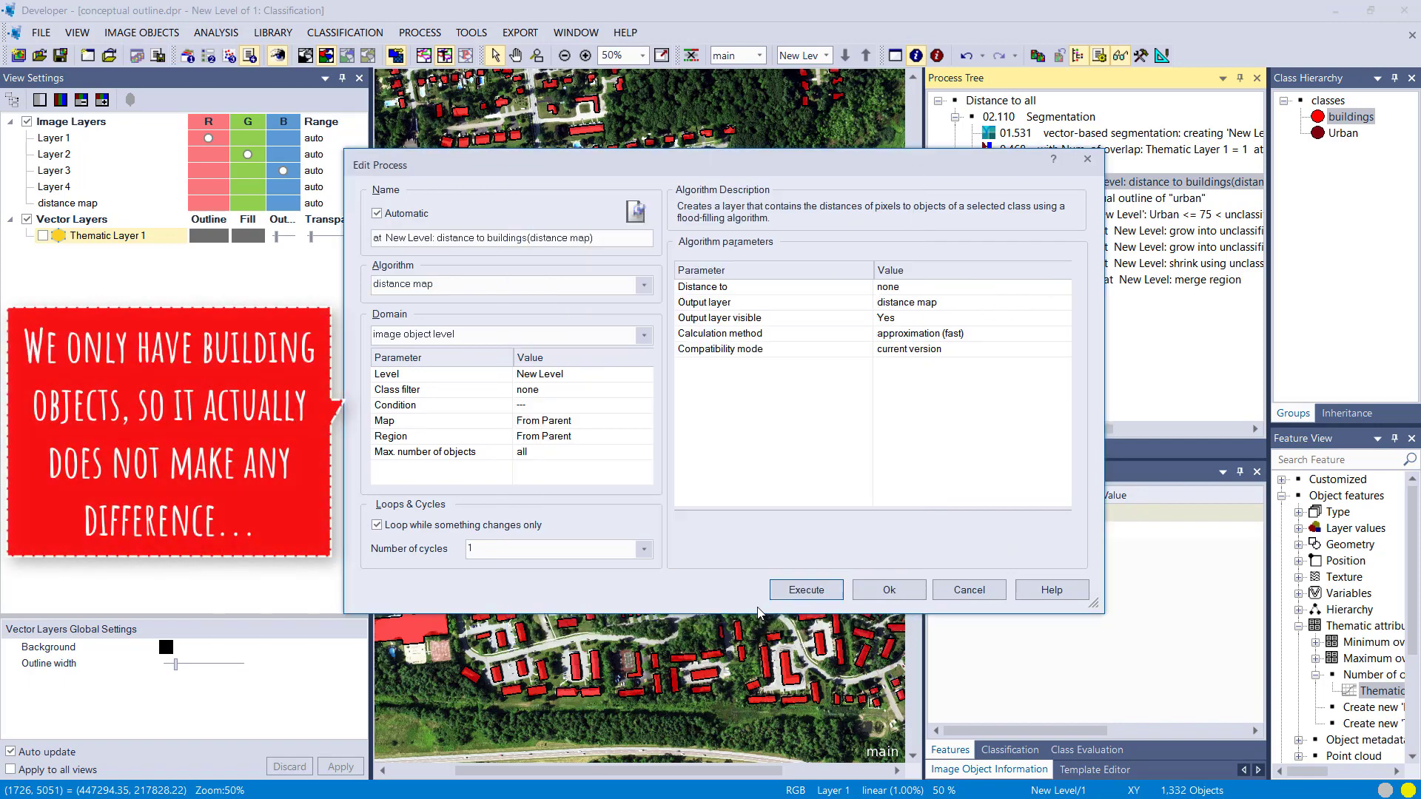
{"action": "left_click", "coordinate": [822, 592]}
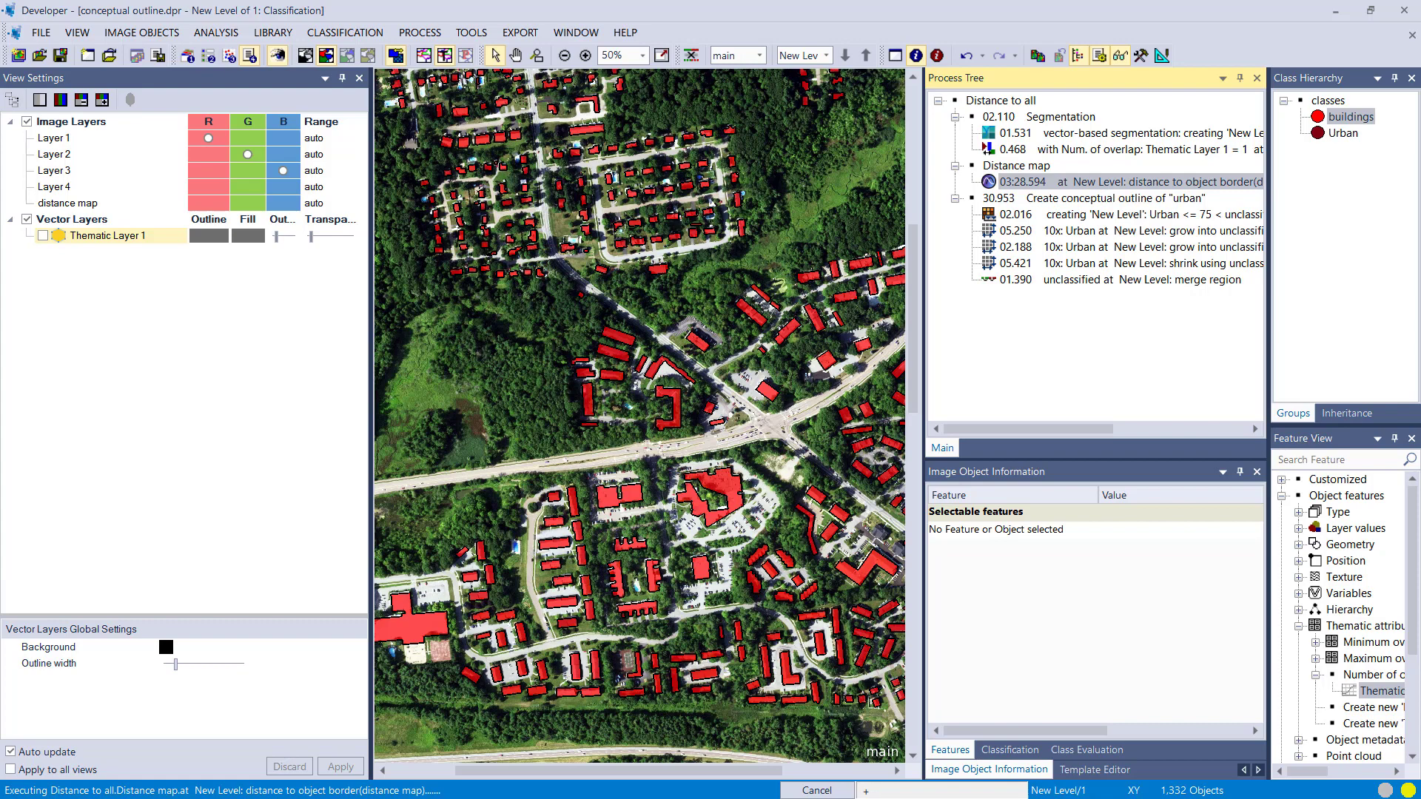
Step: Display only the distance map layer with false color (rainbow) equalization and examine it across the whole scene
{"action": "left_click", "coordinate": [61, 102]}
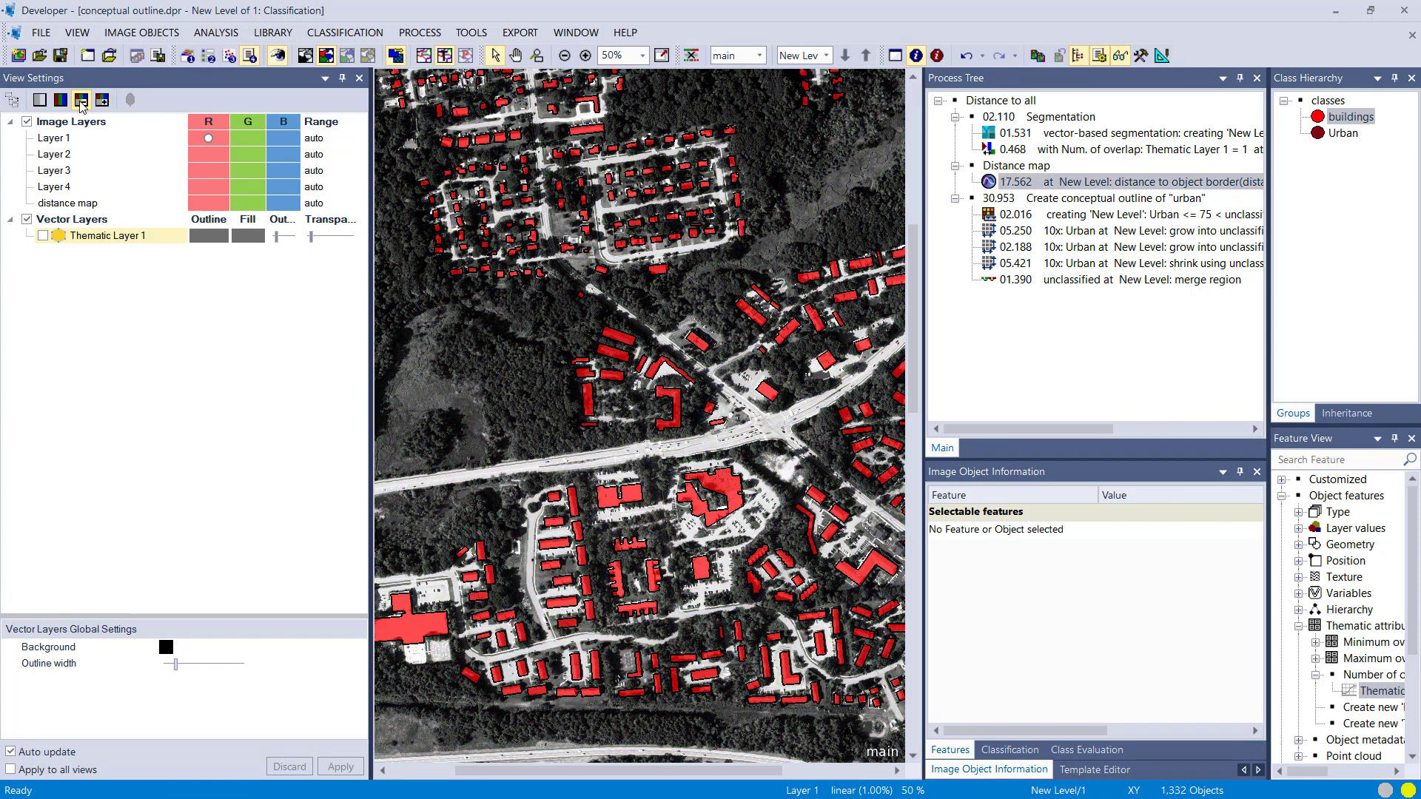
{"action": "left_click", "coordinate": [81, 101]}
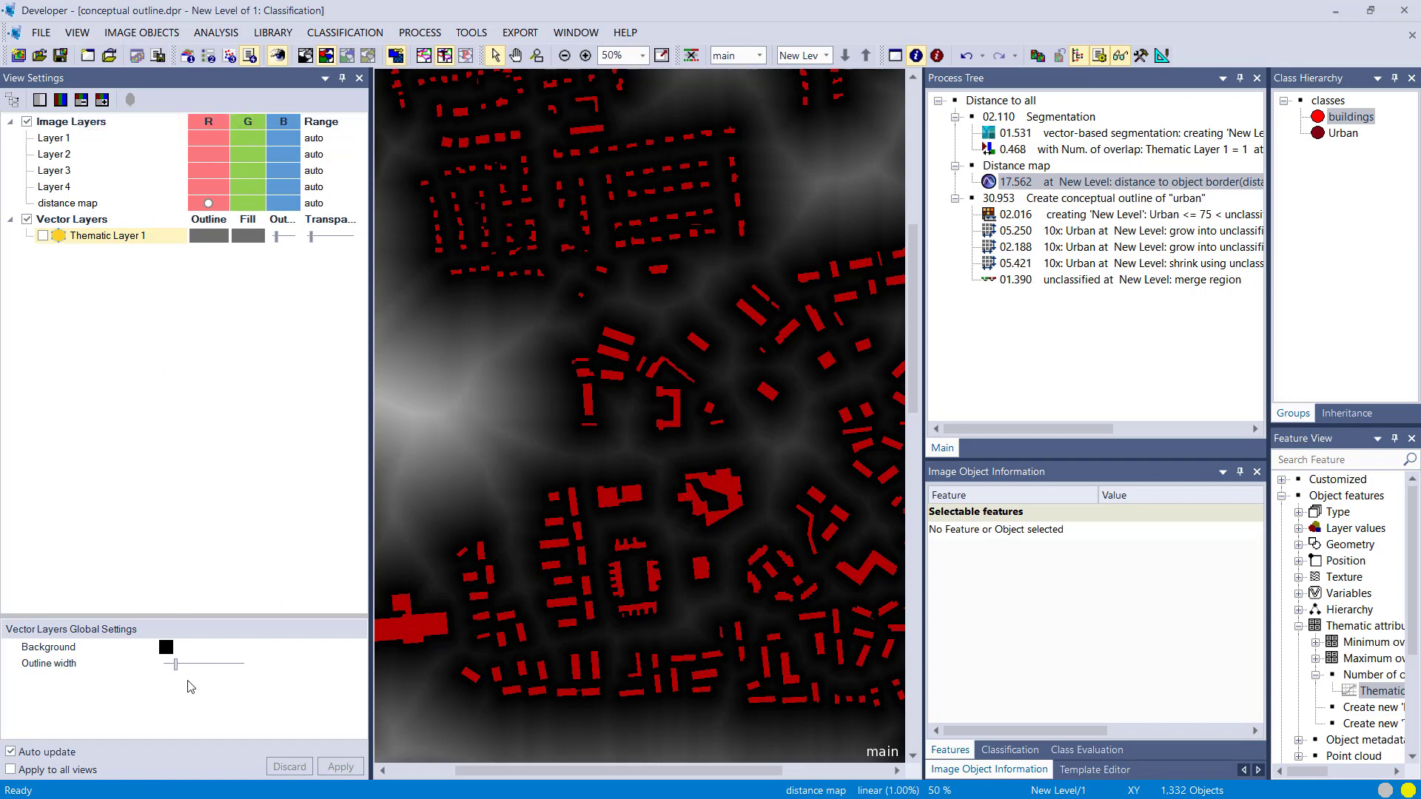
{"action": "left_click", "coordinate": [148, 205]}
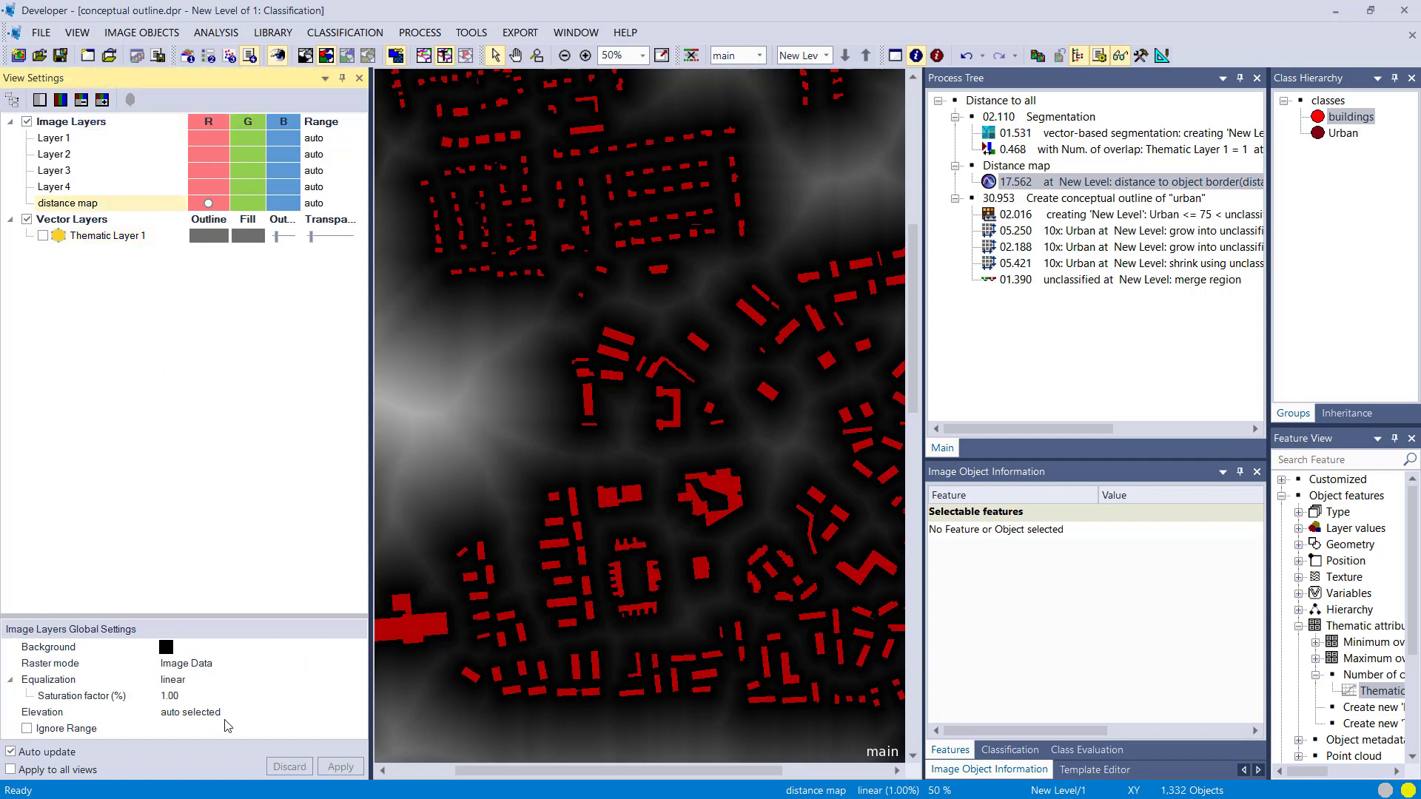
{"action": "left_click", "coordinate": [209, 679]}
{"action": "left_click", "coordinate": [200, 659]}
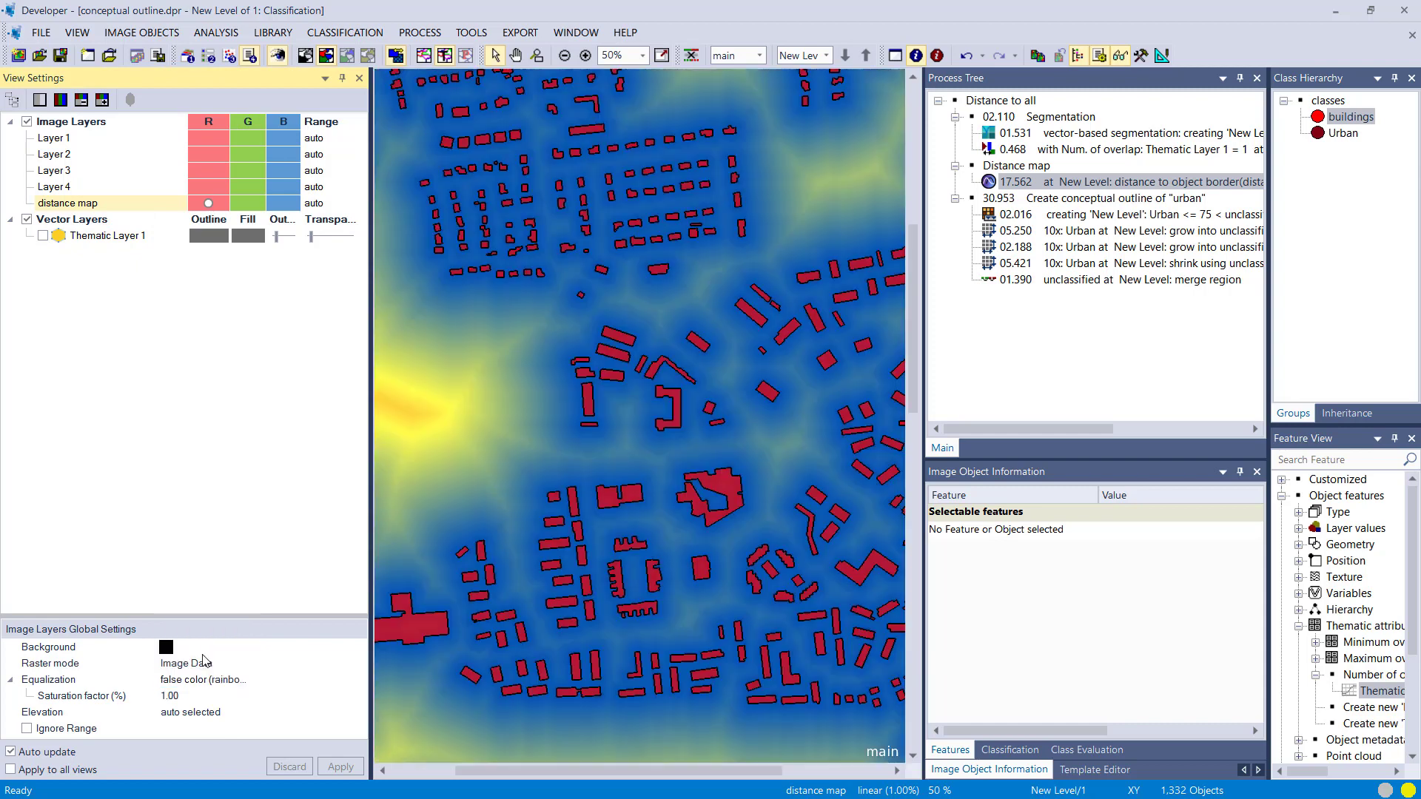
{"action": "scroll", "coordinate": [604, 444], "scroll_direction": "down", "scroll_amount": 1}
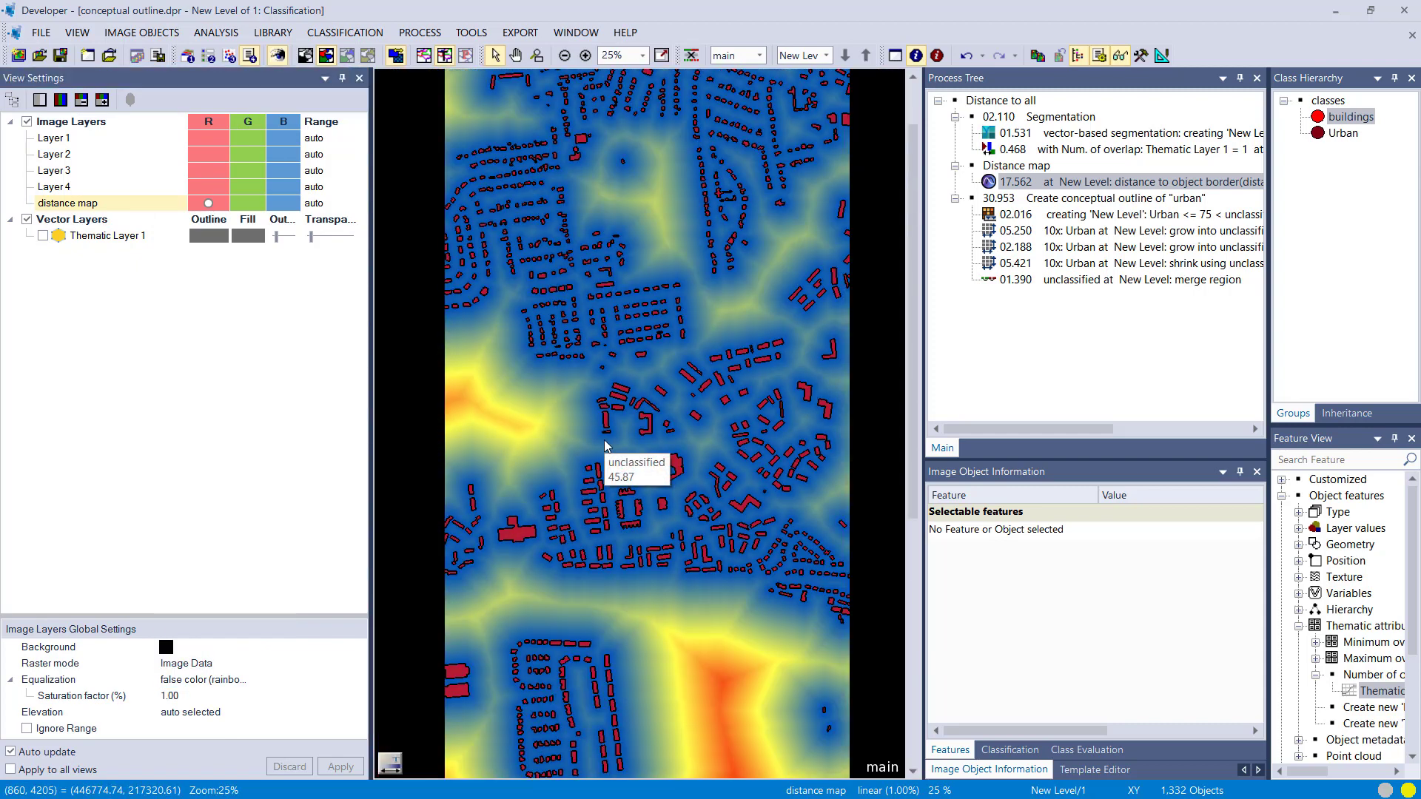
{"action": "scroll", "coordinate": [604, 444], "scroll_direction": "down", "scroll_amount": 1}
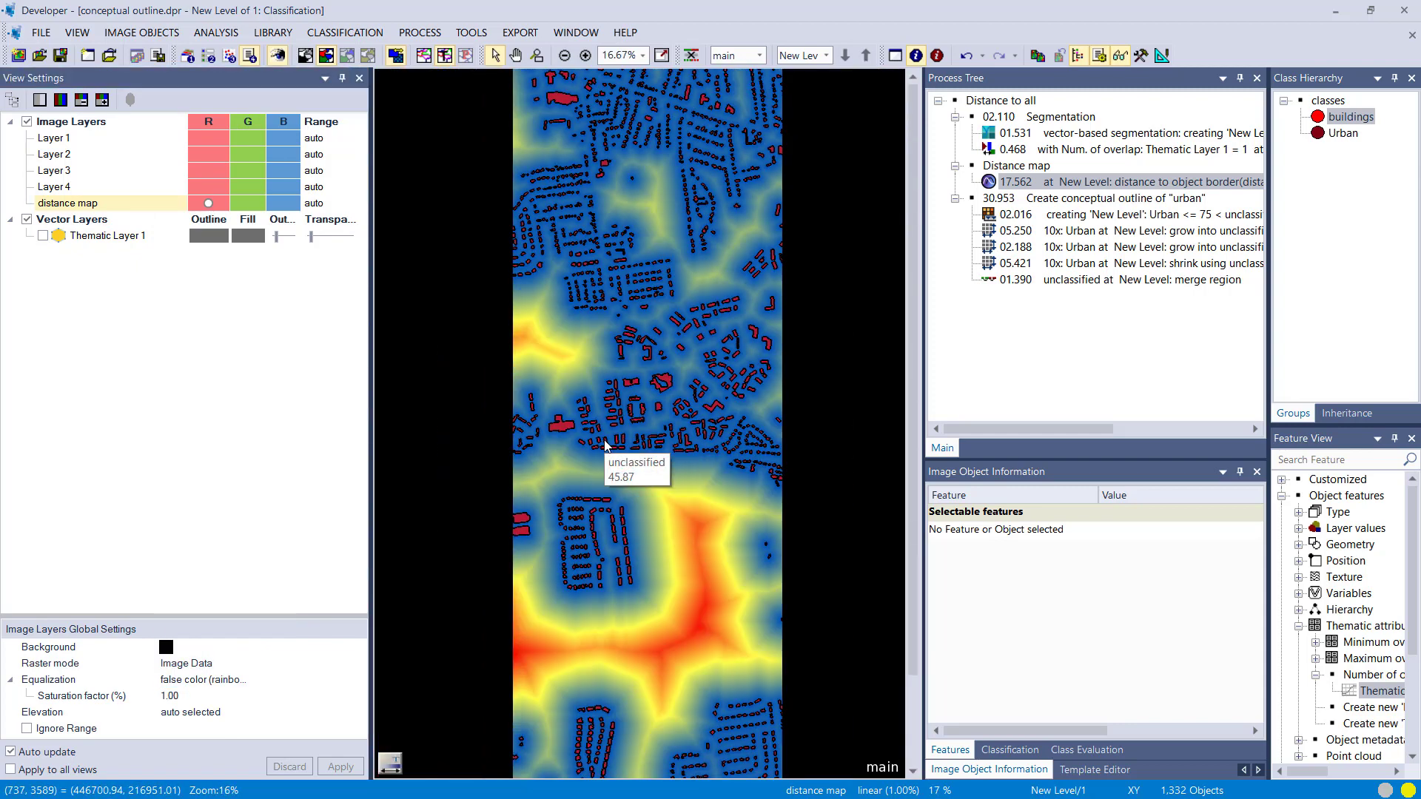
Step: Execute the multi-threshold segmentation that assigns distance map values up to 75 to Urban, and examine the outline over the RGB image
{"action": "double_click", "coordinate": [1017, 216]}
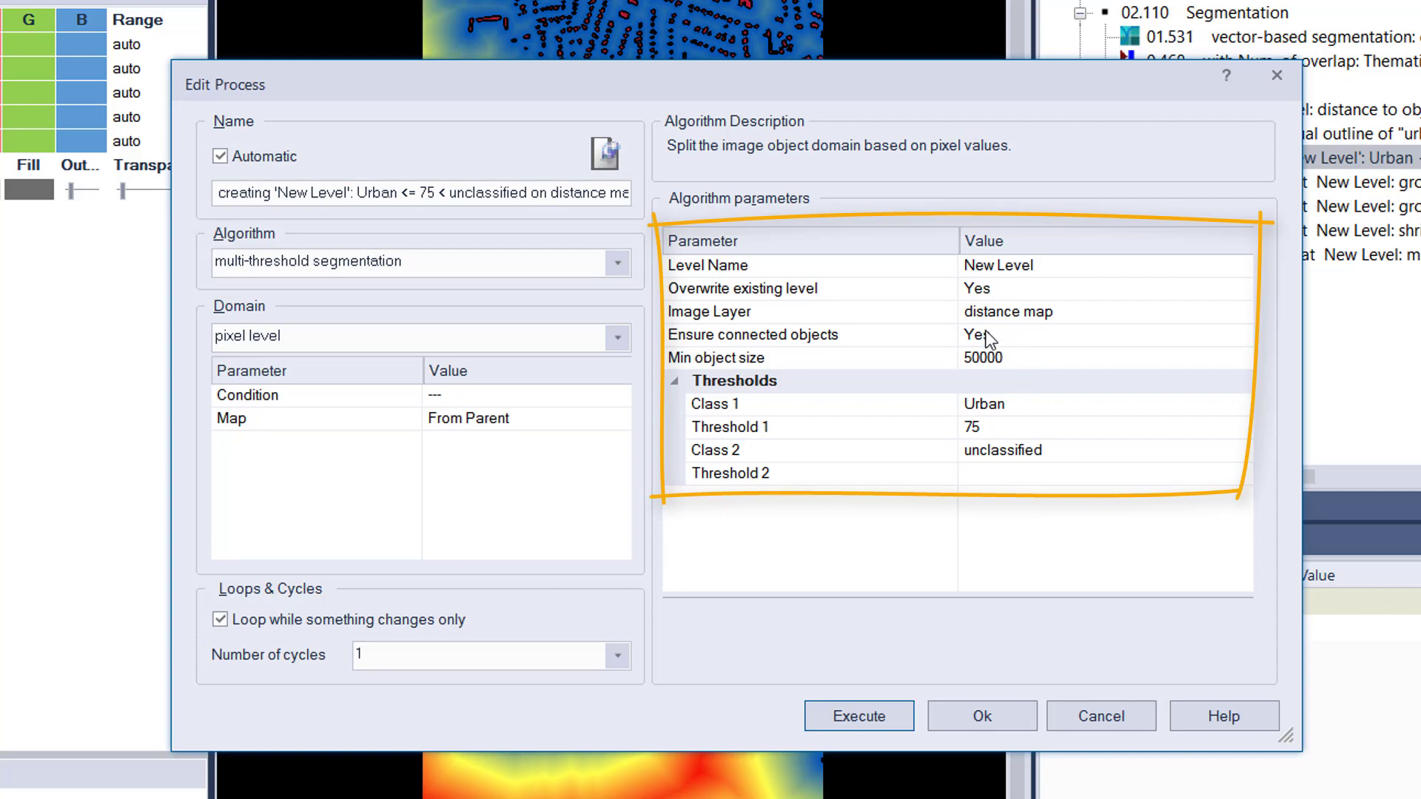
{"action": "left_click", "coordinate": [895, 722]}
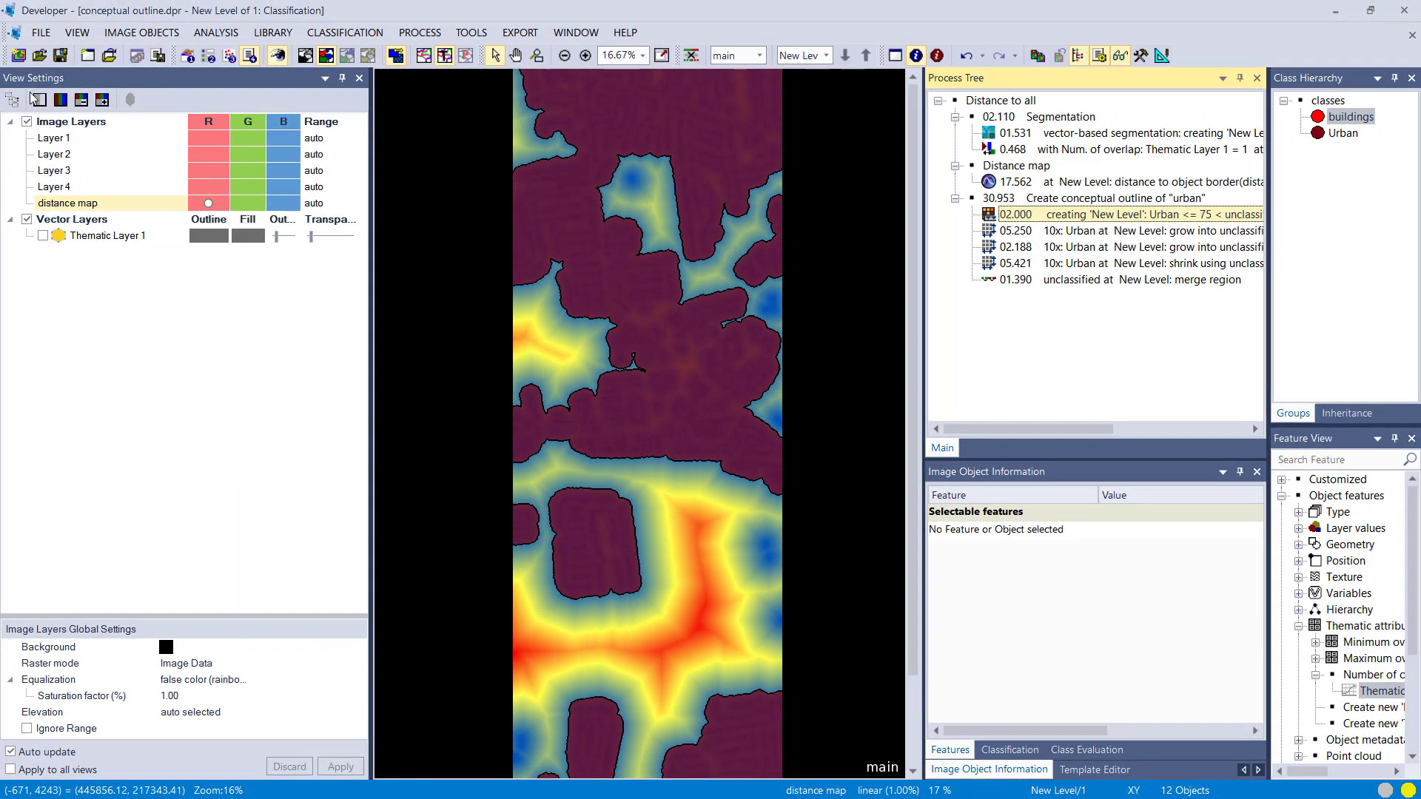
{"action": "left_click", "coordinate": [60, 101]}
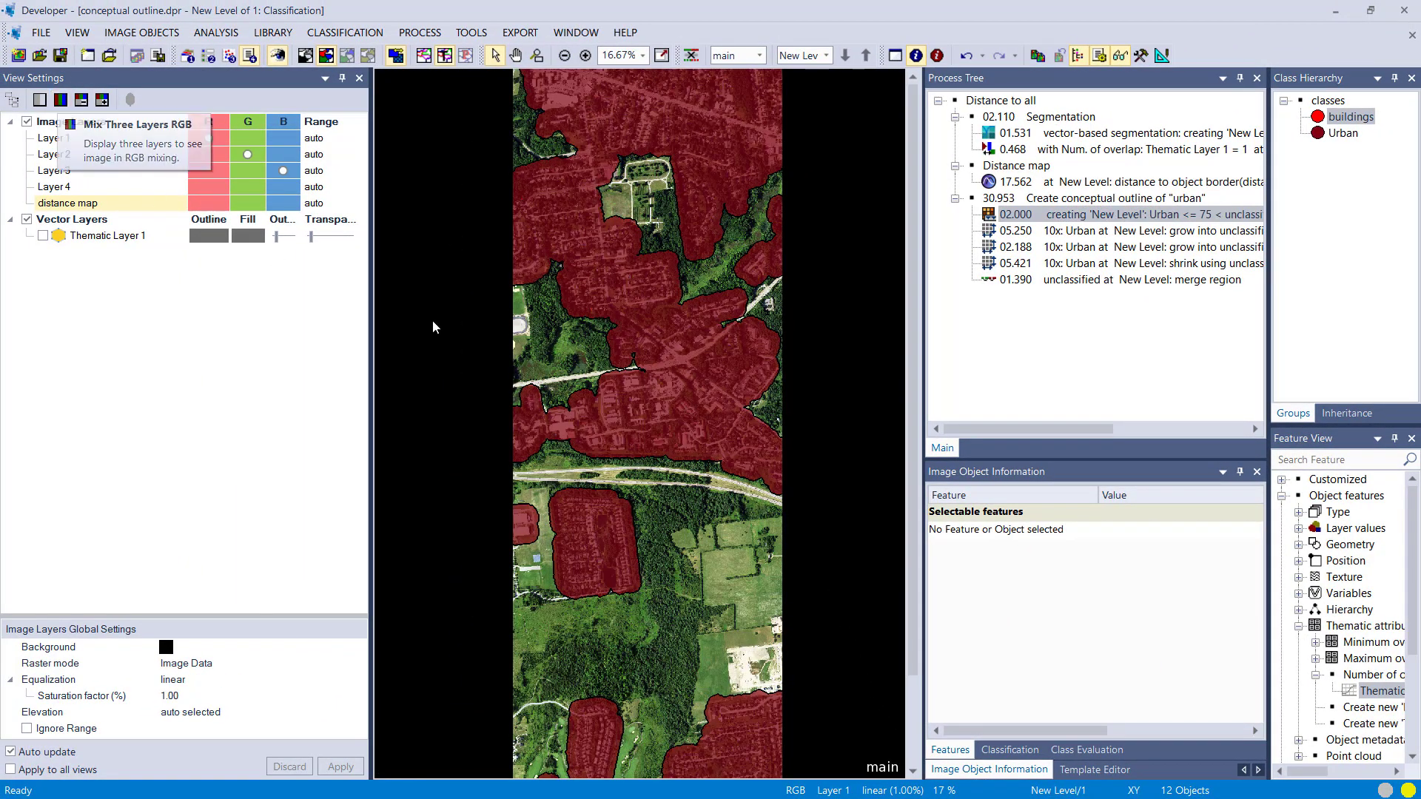
{"action": "scroll", "coordinate": [618, 554], "scroll_direction": "up", "scroll_amount": 1}
{"action": "scroll", "coordinate": [618, 555], "scroll_direction": "up", "scroll_amount": 1}
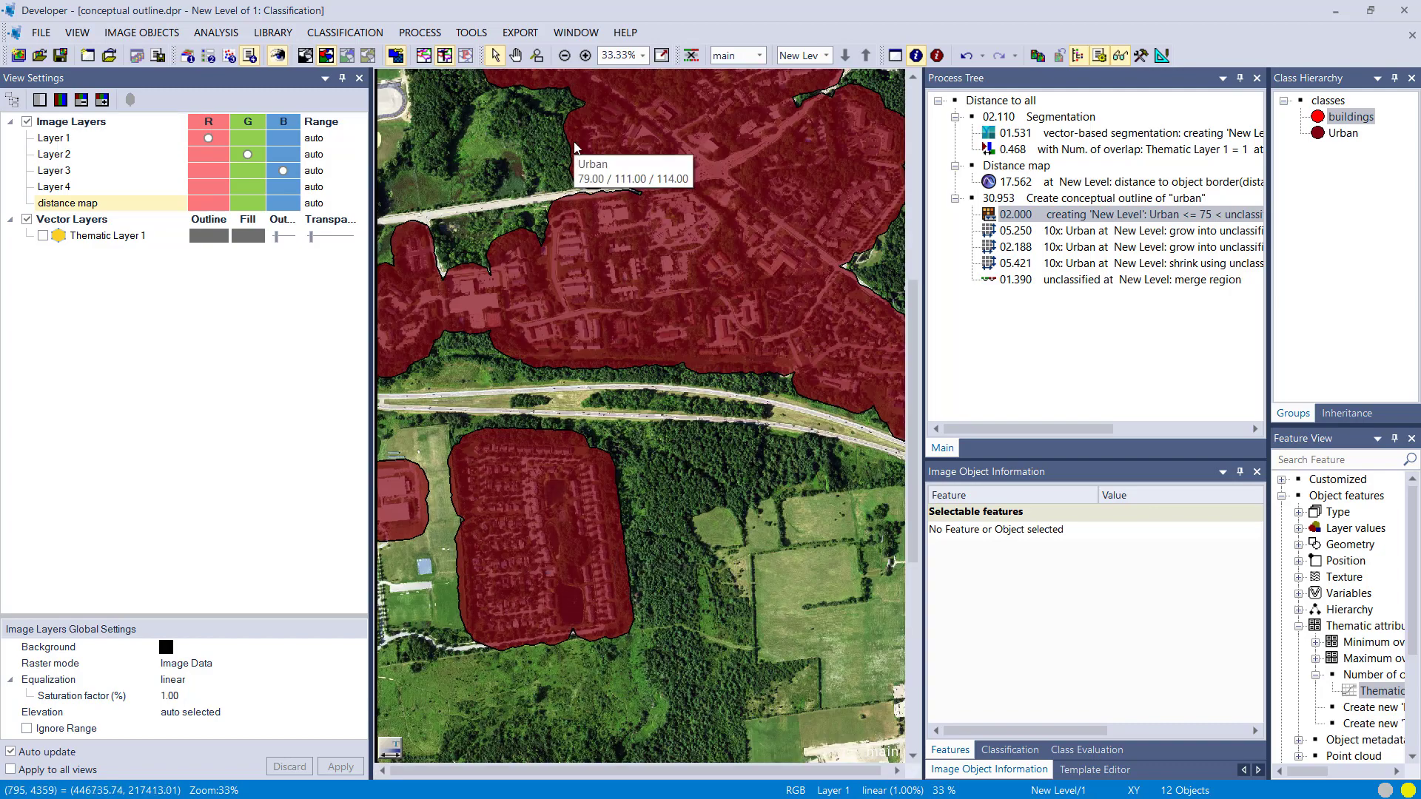
{"action": "scroll", "coordinate": [592, 159], "scroll_direction": "up", "scroll_amount": 2}
Step: Smooth the Urban outline by executing both grow processes and the shrink process, plus the merge region process for unclassified objects
{"action": "left_click", "coordinate": [1041, 231]}
{"action": "right_click", "coordinate": [1042, 231]}
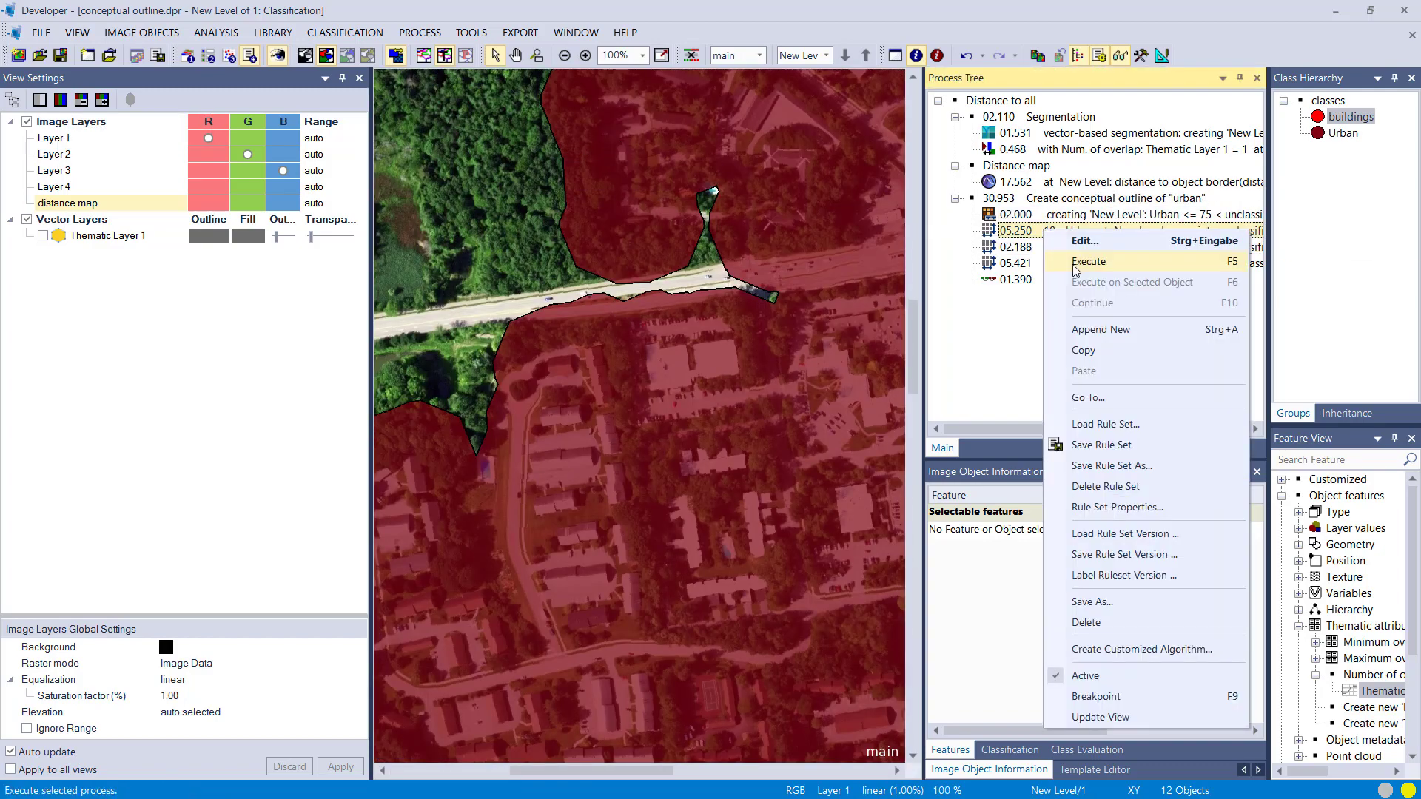
{"action": "left_click", "coordinate": [1074, 261]}
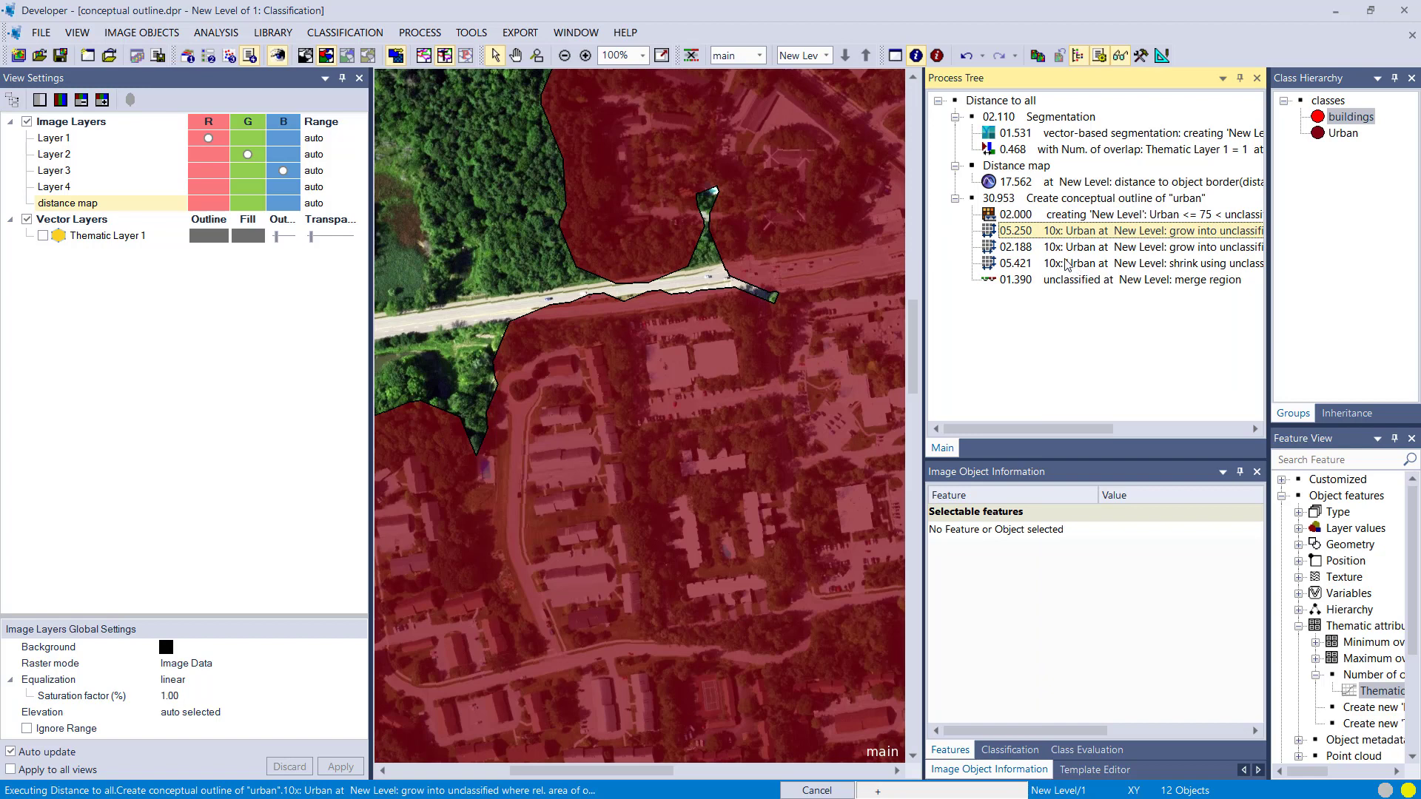
{"action": "right_click", "coordinate": [1054, 247]}
{"action": "left_click", "coordinate": [1080, 272]}
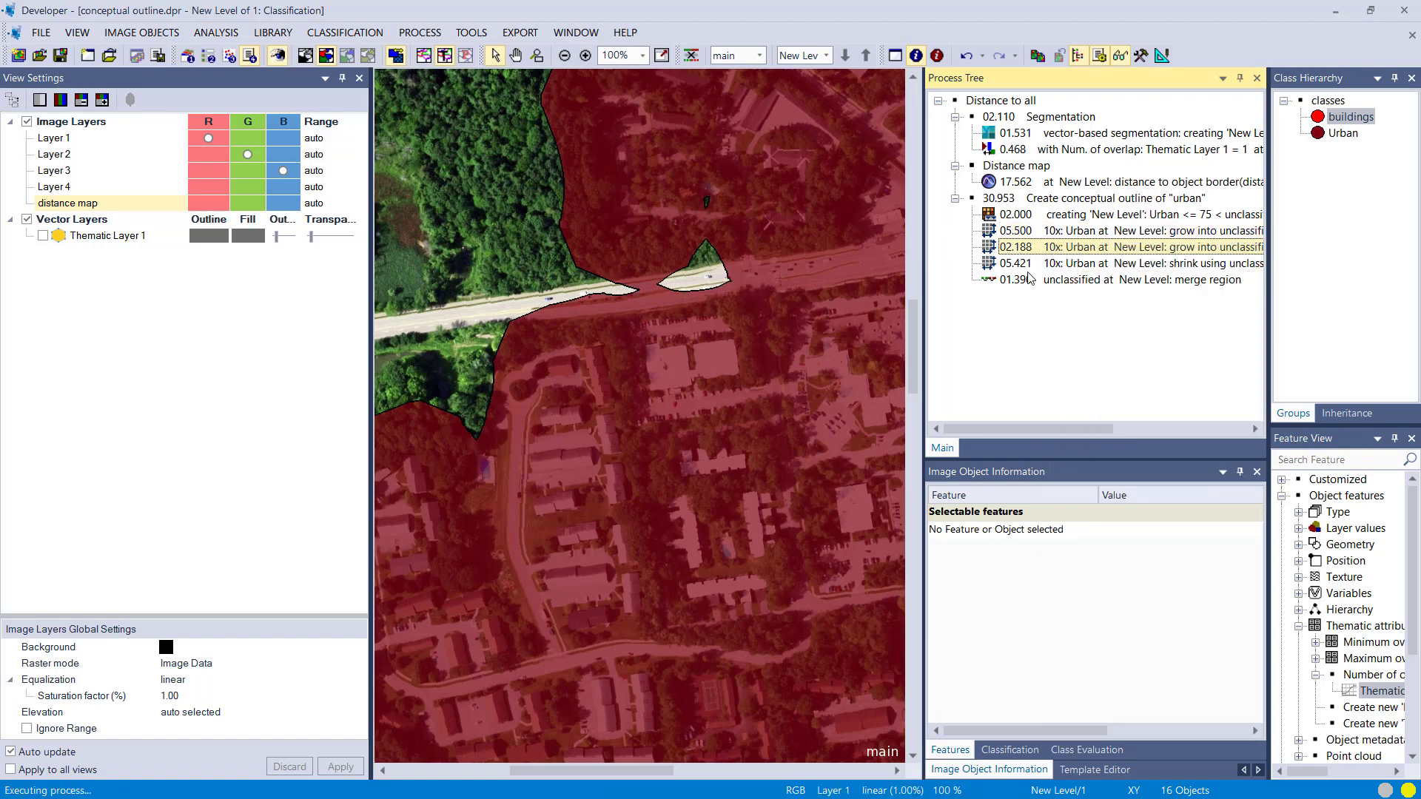
{"action": "right_click", "coordinate": [1025, 264]}
{"action": "left_click", "coordinate": [1043, 290]}
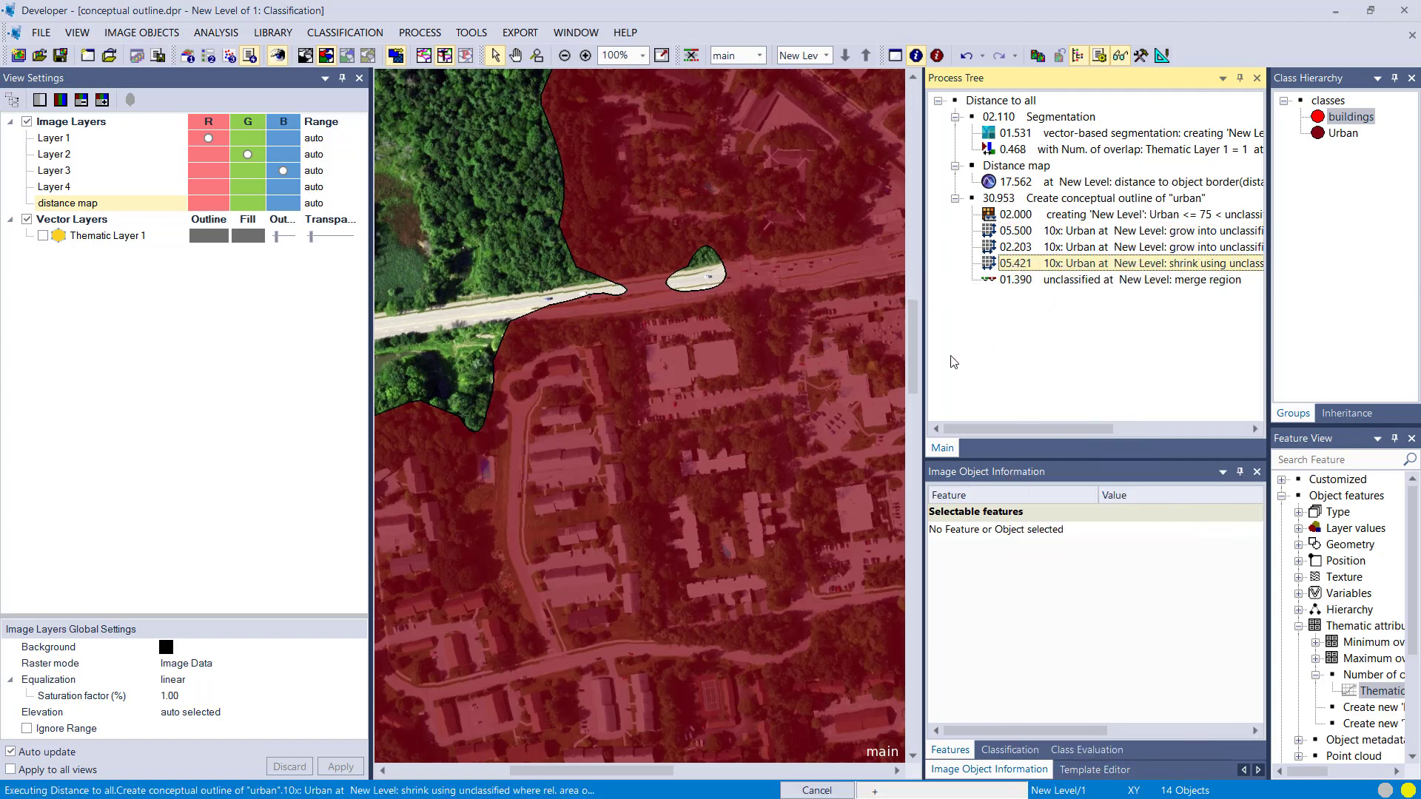
{"action": "right_click", "coordinate": [1037, 279]}
{"action": "left_click", "coordinate": [1051, 308]}
{"action": "scroll", "coordinate": [658, 270], "scroll_direction": "down", "scroll_amount": 3}
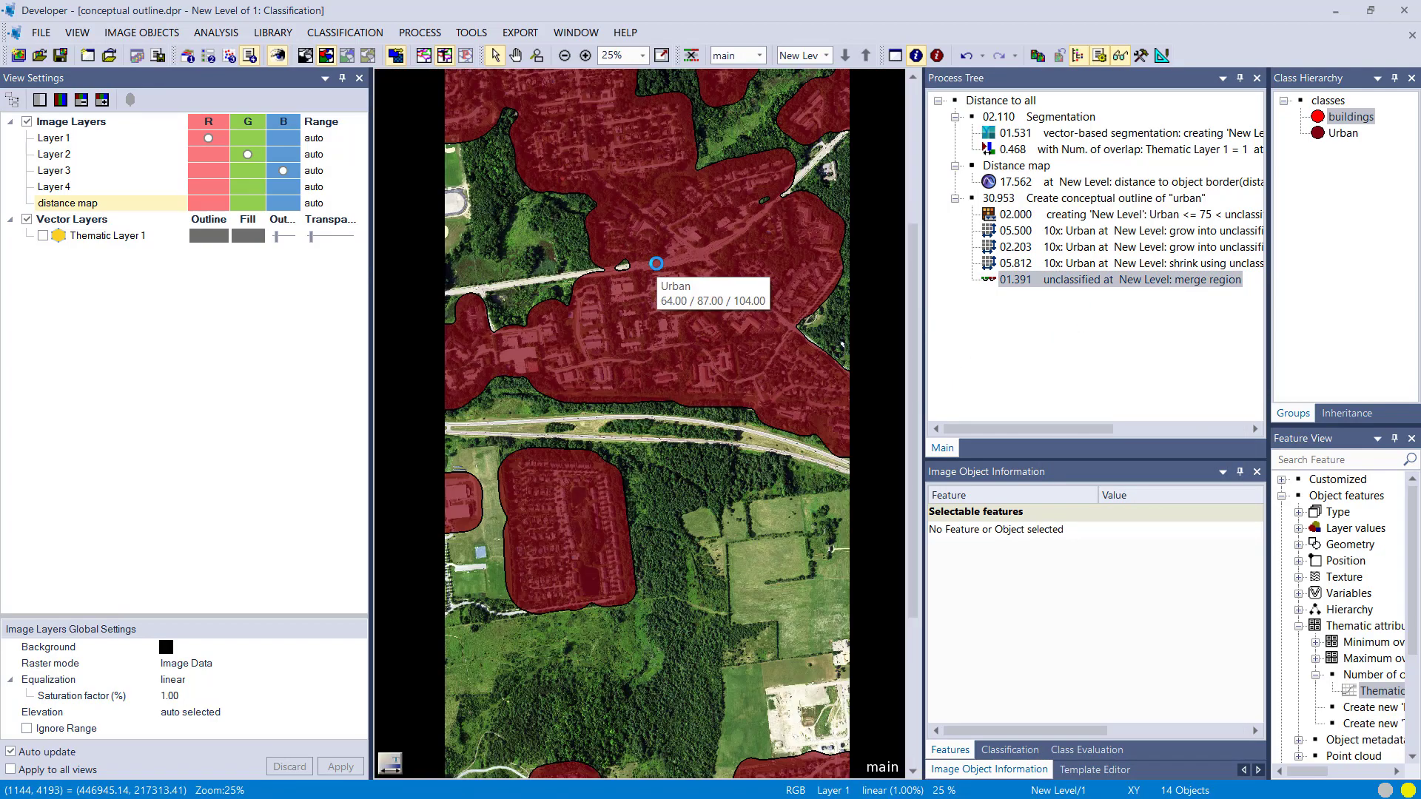
{"action": "scroll", "coordinate": [656, 263], "scroll_direction": "down", "scroll_amount": 1}
Step: Append a process after the merge region process and set its algorithm to remove objects
{"action": "right_click", "coordinate": [1092, 280]}
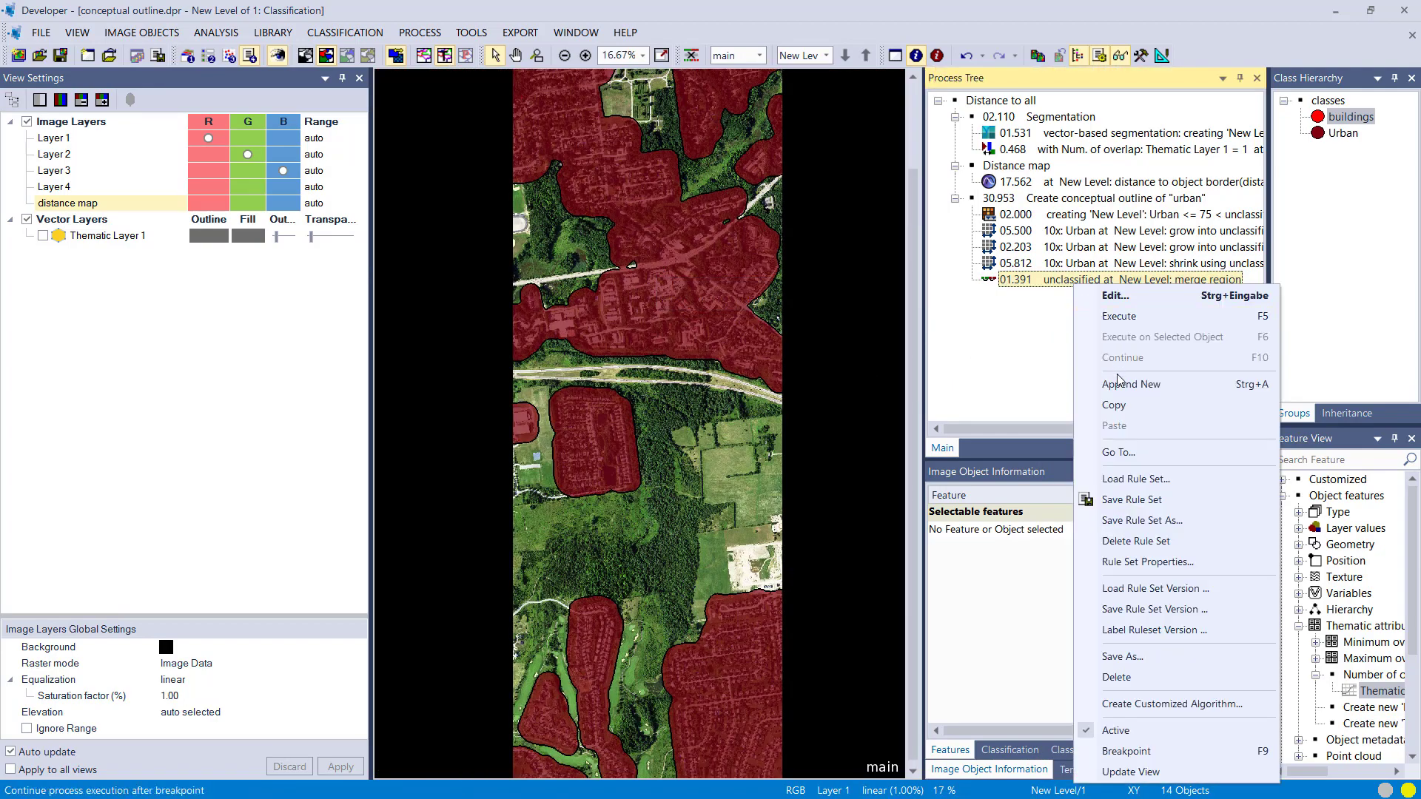
{"action": "left_click", "coordinate": [1110, 383]}
{"action": "type", "text": "remove objects"}
{"action": "left_click", "coordinate": [486, 335]}
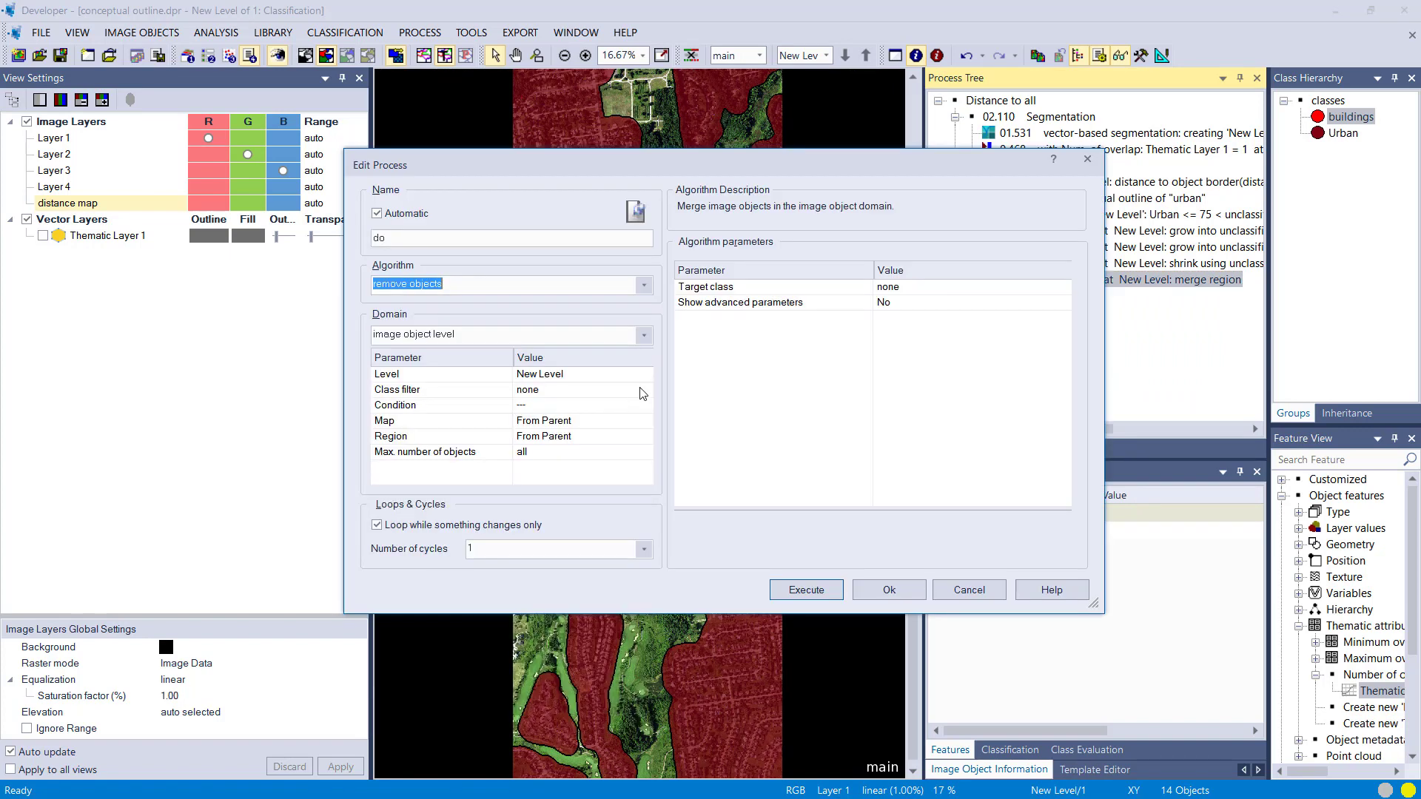
Step: Add the condition Area <= 10000 pixels to the remove objects process and execute it
{"action": "left_click", "coordinate": [645, 406]}
{"action": "left_click", "coordinate": [575, 199]}
{"action": "left_click", "coordinate": [577, 215]}
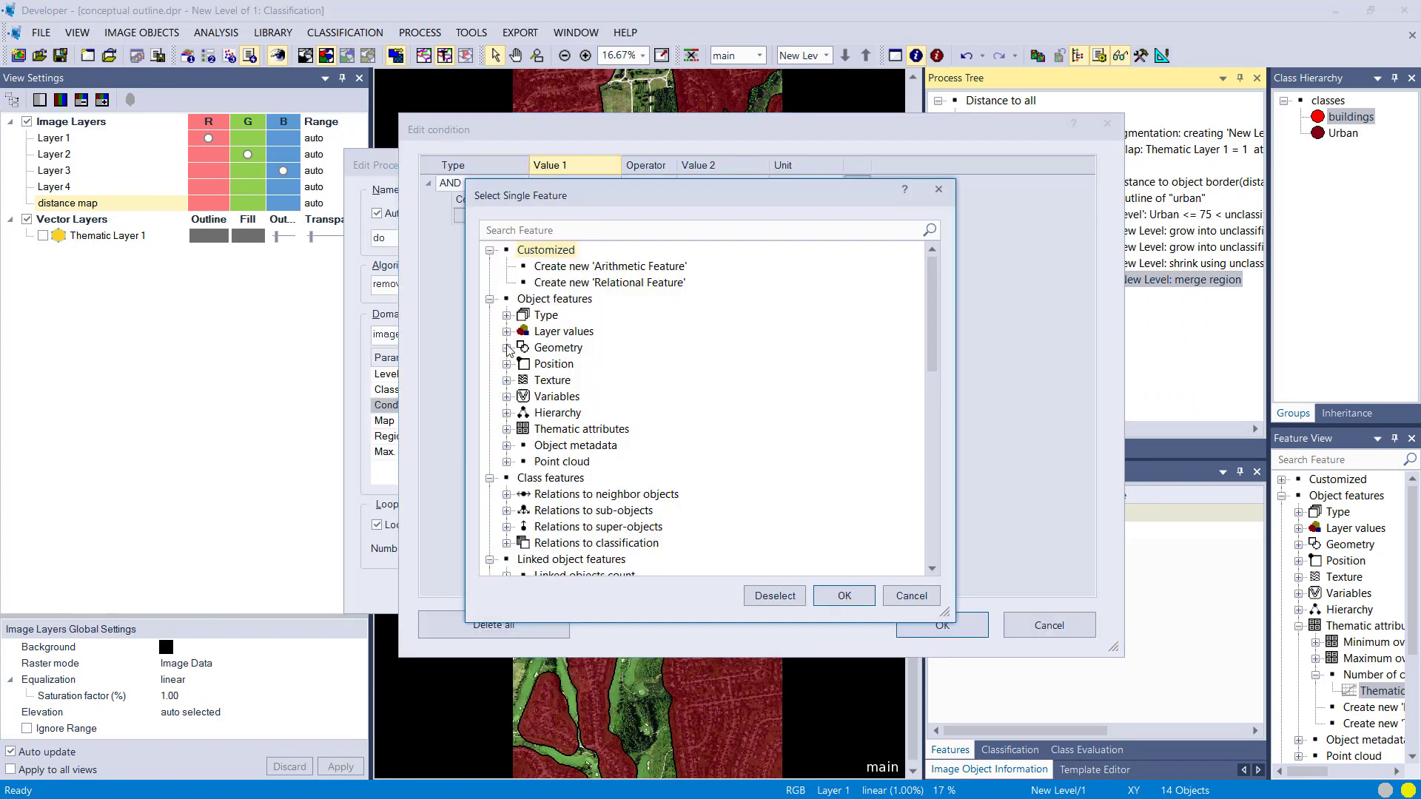
{"action": "double_click", "coordinate": [566, 379]}
{"action": "left_click", "coordinate": [636, 199]}
{"action": "left_click", "coordinate": [622, 204]}
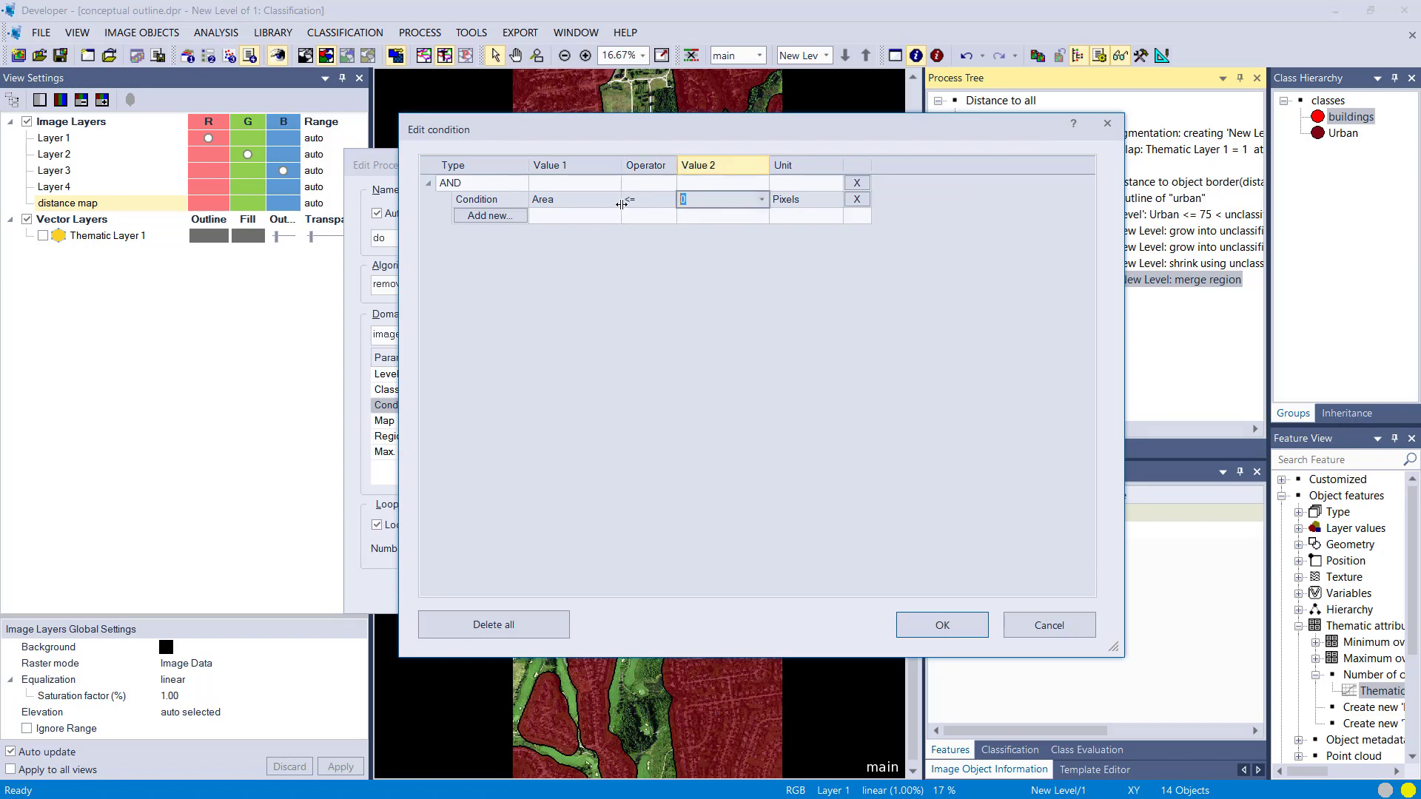
{"action": "key", "text": "Return"}
{"action": "left_click", "coordinate": [822, 598]}
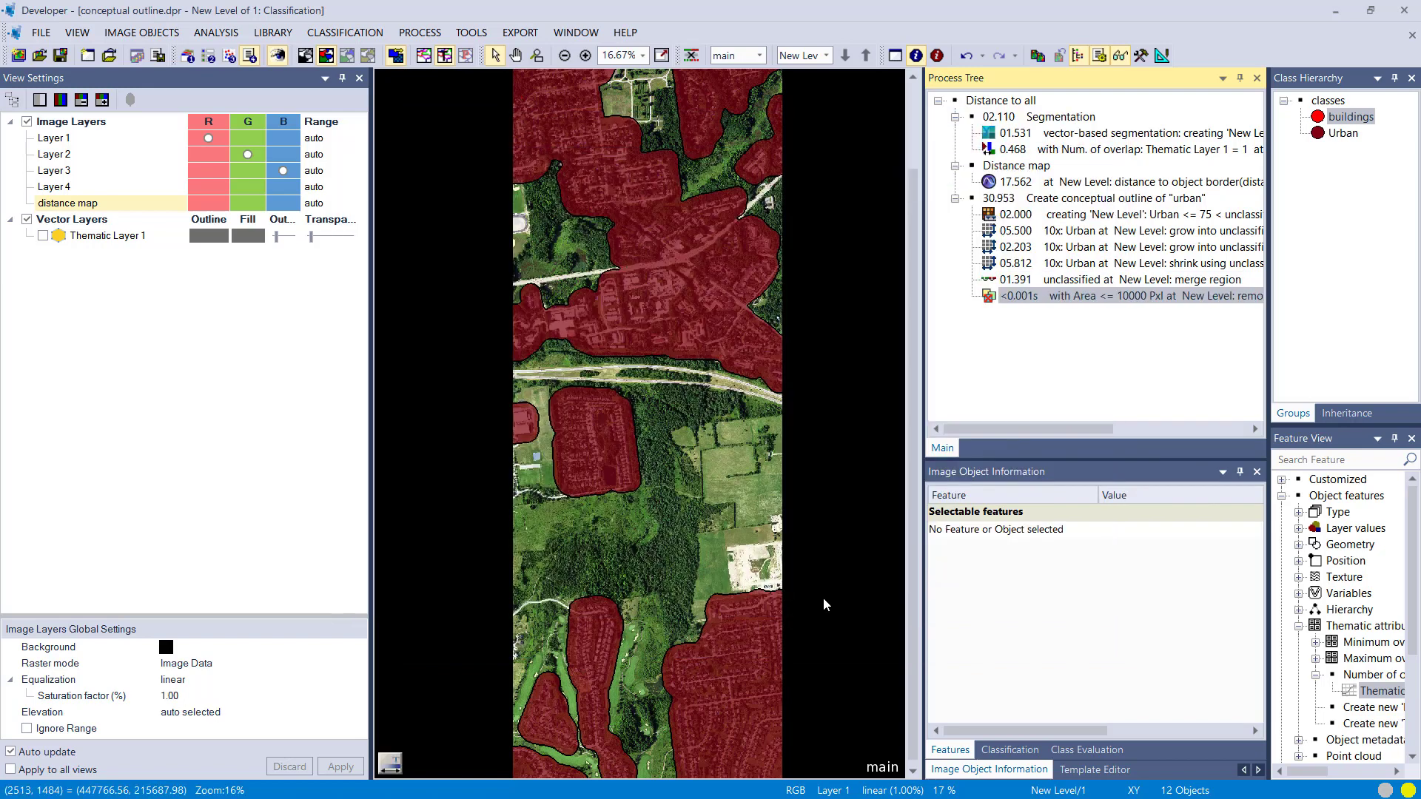
Step: Display Thematic Layer 1 over the Urban outline and examine which building footprints fall inside and outside it
{"action": "scroll", "coordinate": [663, 321], "scroll_direction": "up", "scroll_amount": 2}
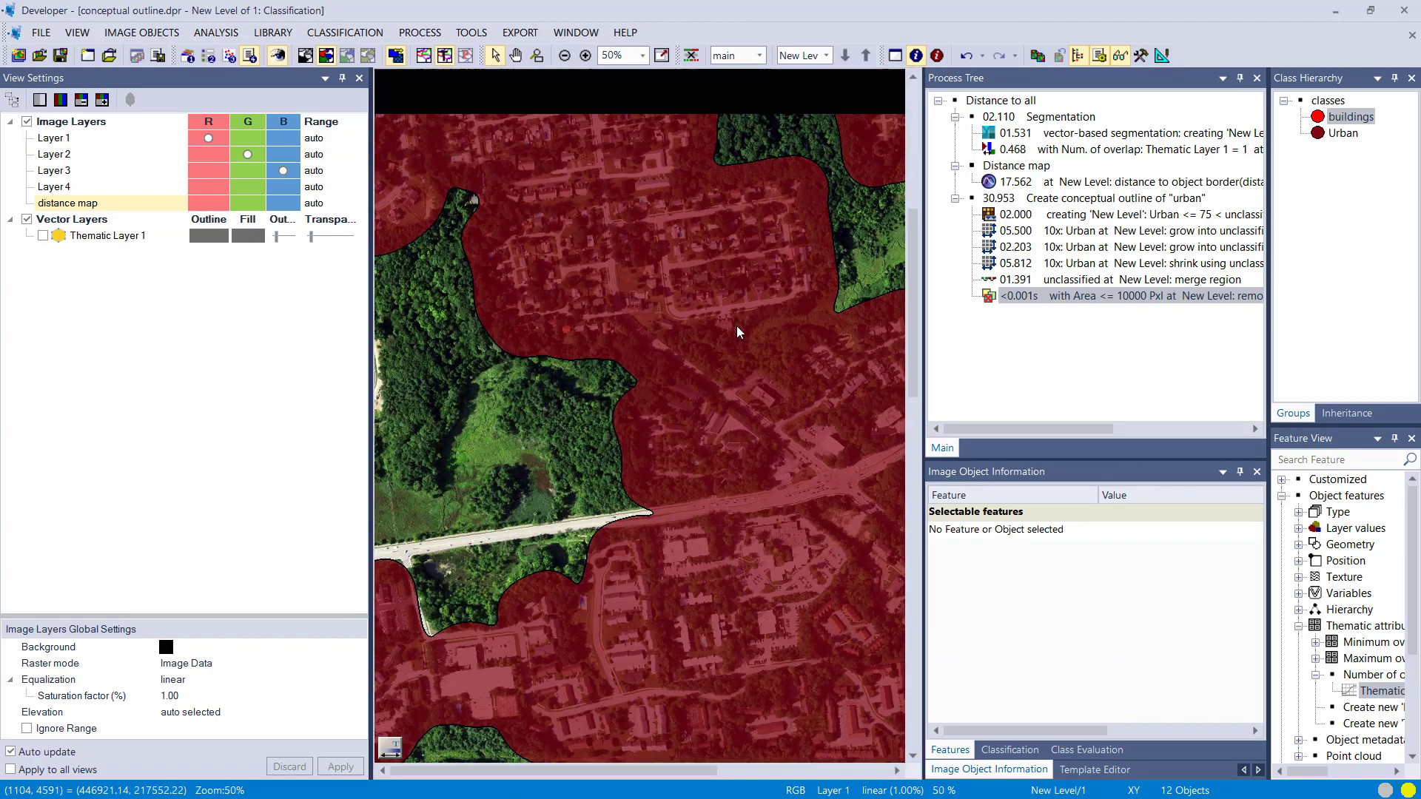
{"action": "scroll", "coordinate": [629, 477], "scroll_direction": "down", "scroll_amount": 2}
{"action": "left_click", "coordinate": [42, 236]}
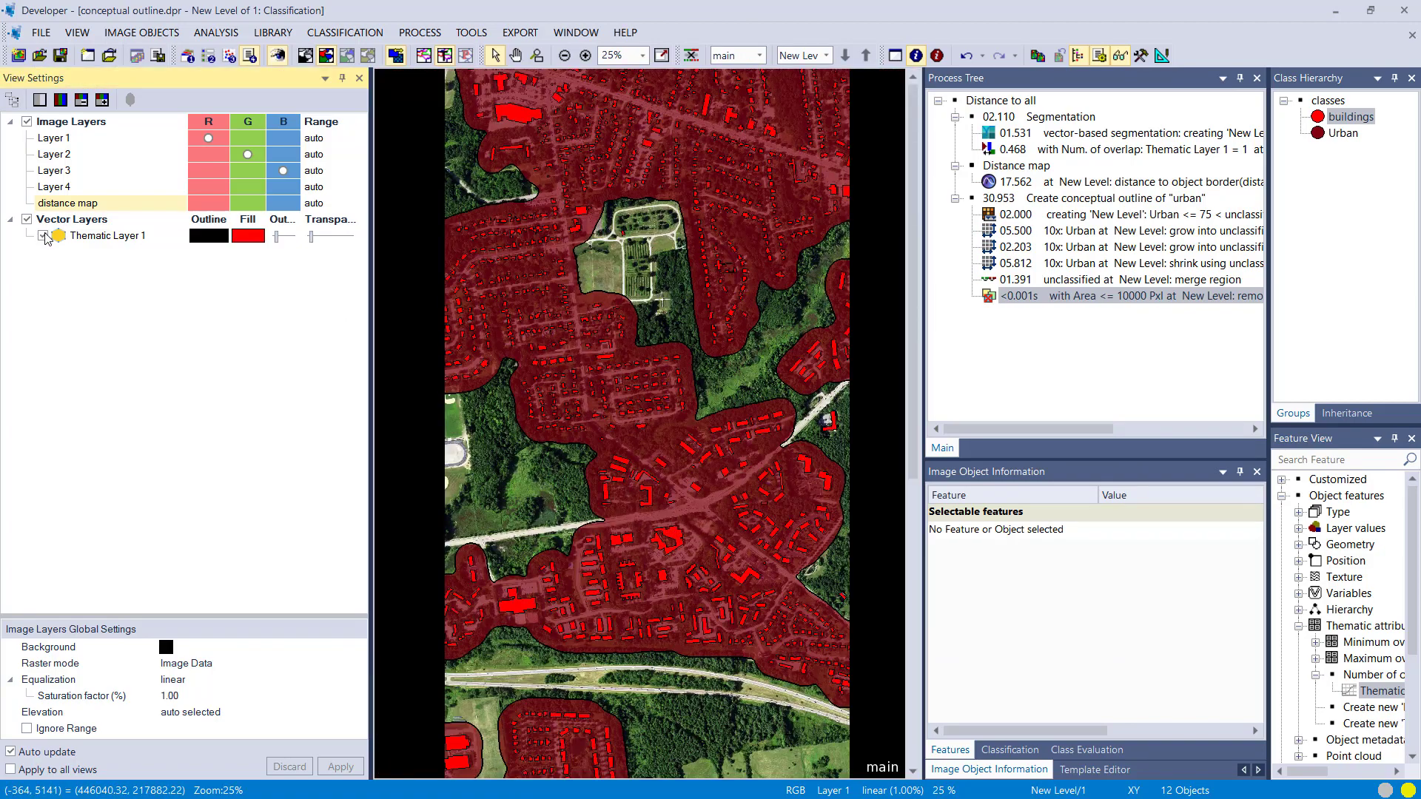
{"action": "scroll", "coordinate": [610, 347], "scroll_direction": "down", "scroll_amount": 5}
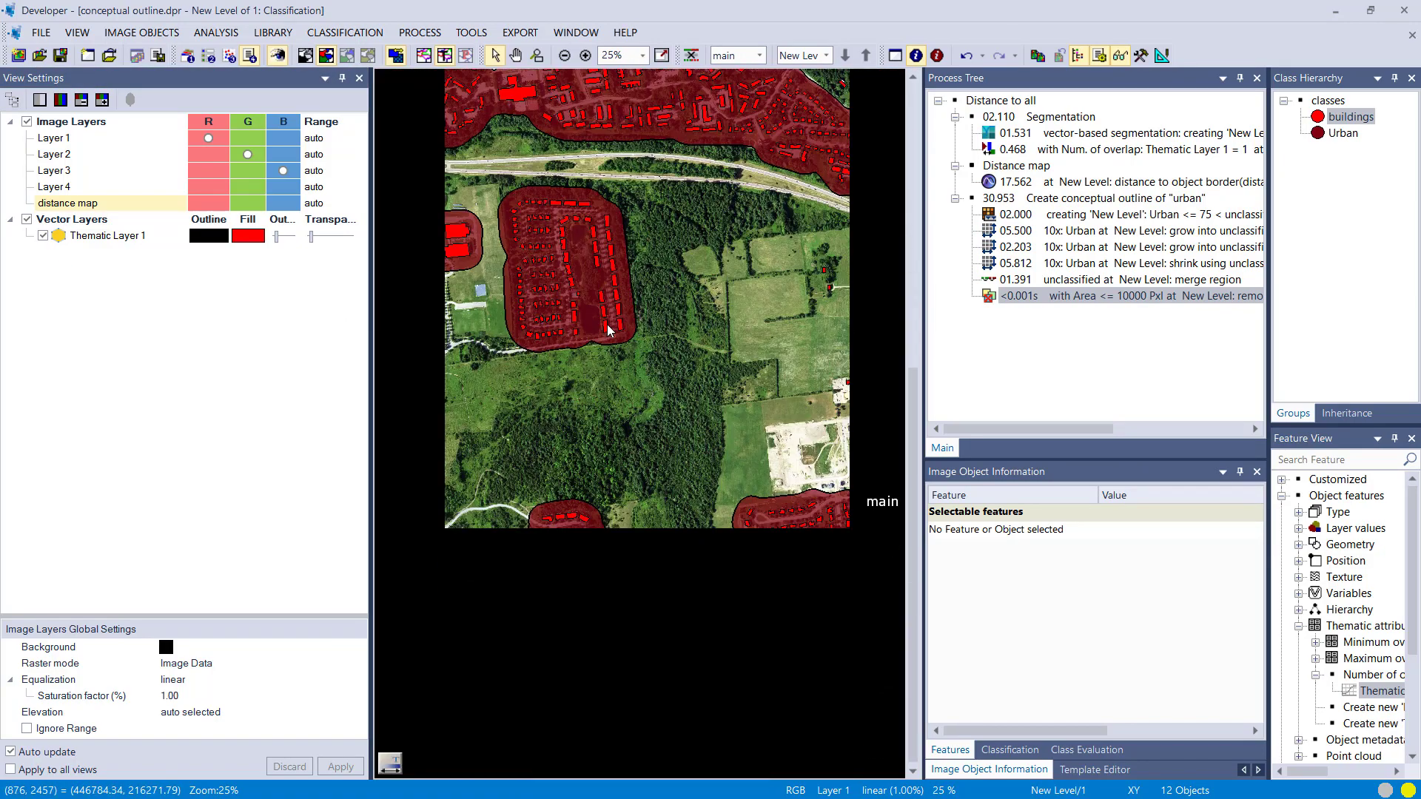
{"action": "scroll", "coordinate": [684, 237], "scroll_direction": "up", "scroll_amount": 2}
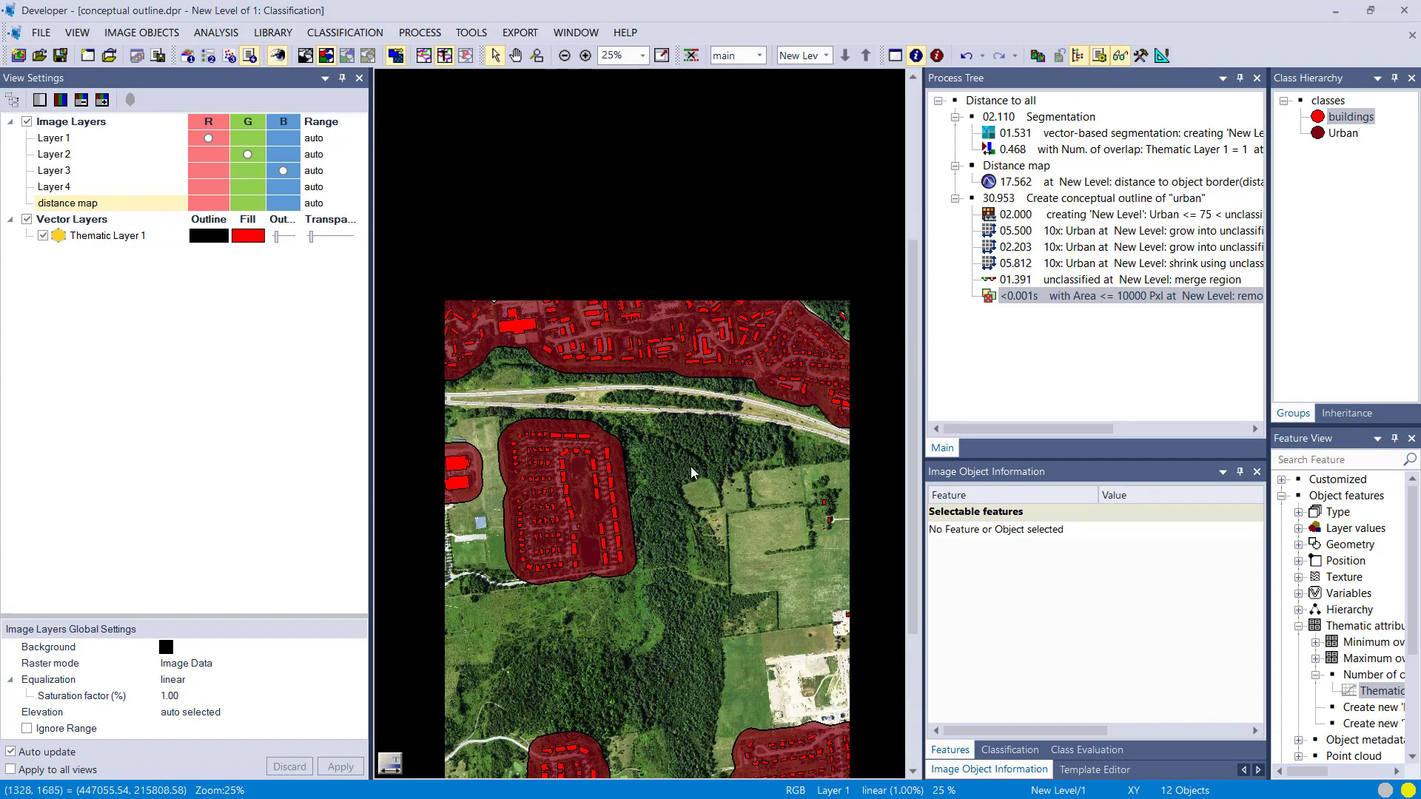
{"action": "scroll", "coordinate": [869, 527], "scroll_direction": "up", "scroll_amount": 1}
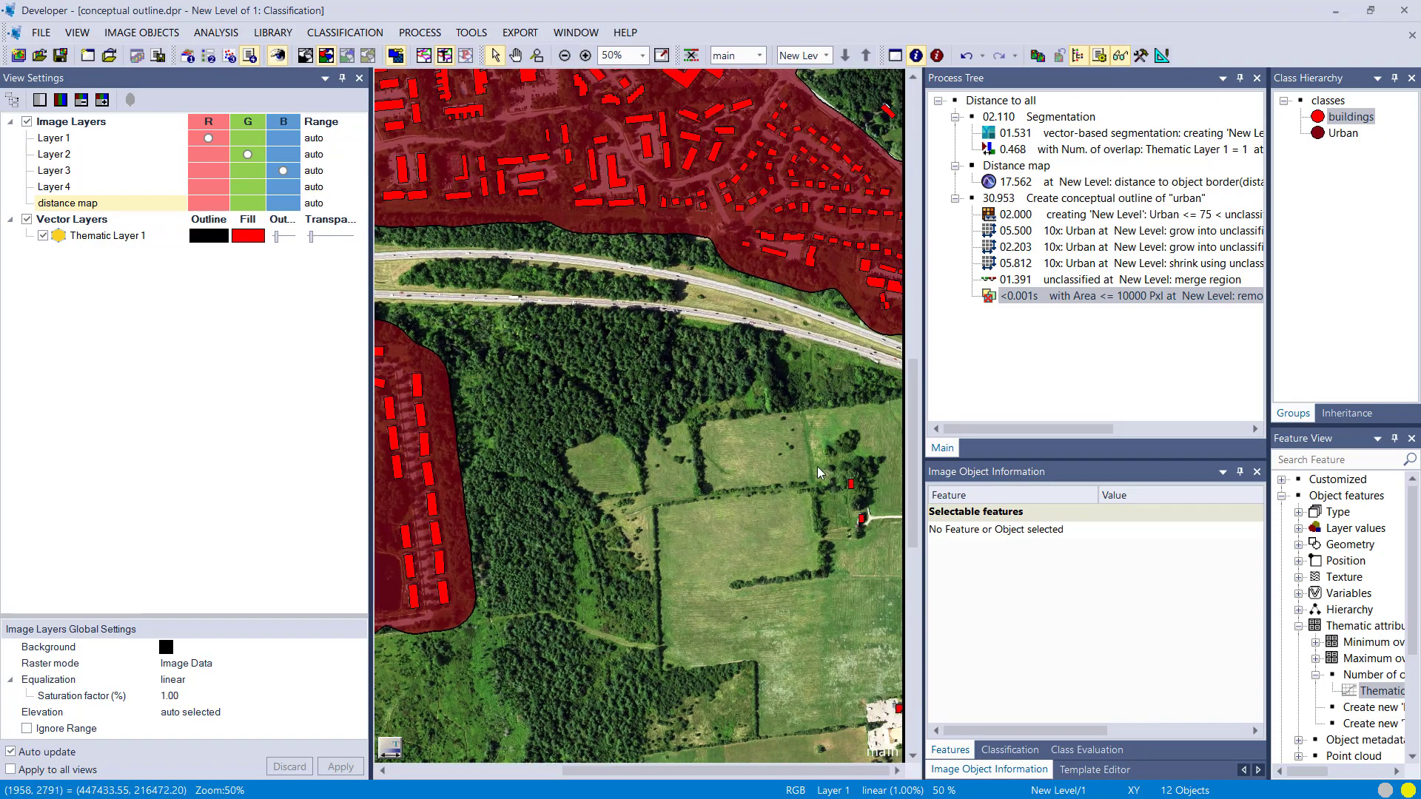
{"action": "scroll", "coordinate": [675, 287], "scroll_direction": "down", "scroll_amount": 4}
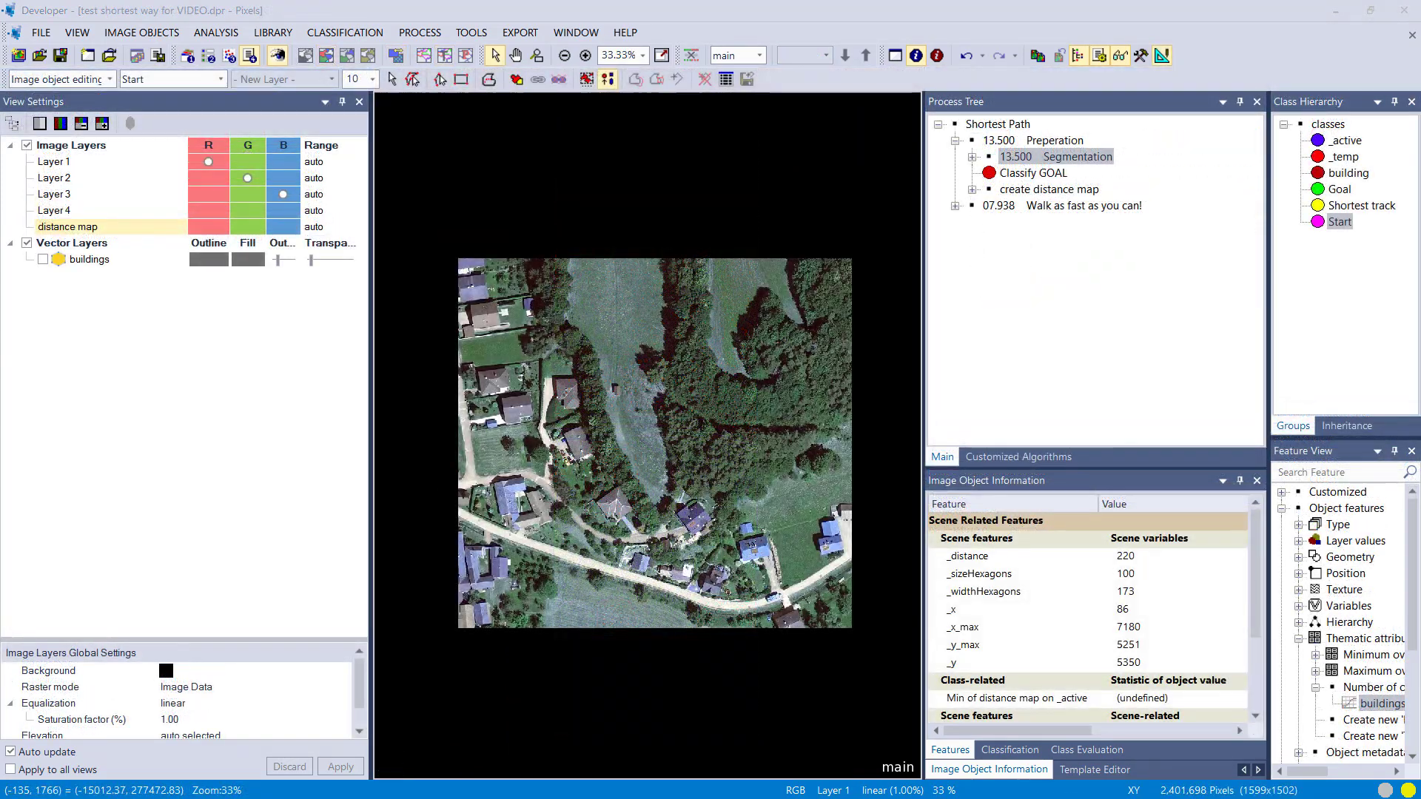
Step: Examine the buildings vectors over the shortest path project's image, hide them again, and execute the Preperation process
{"action": "left_click", "coordinate": [42, 259]}
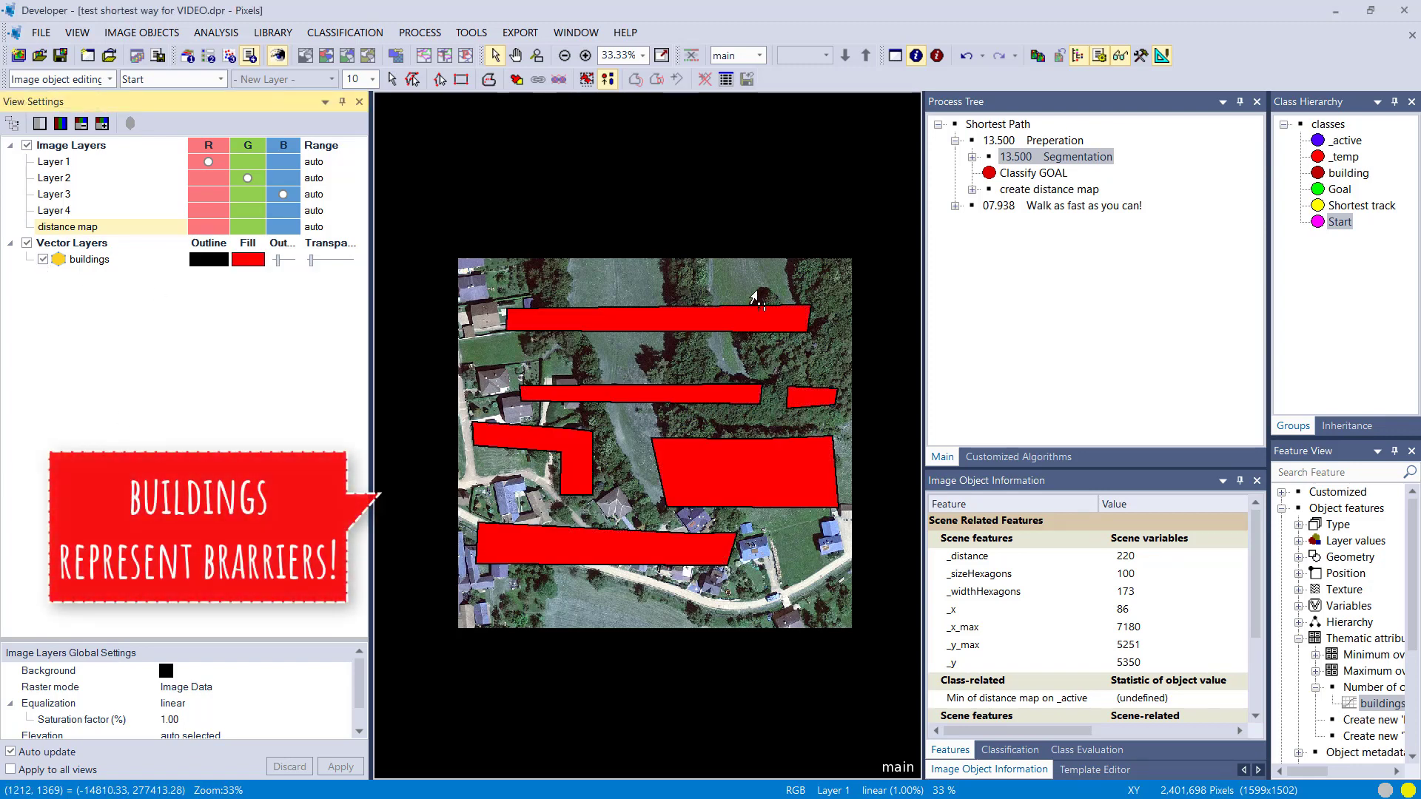
{"action": "left_click", "coordinate": [43, 260]}
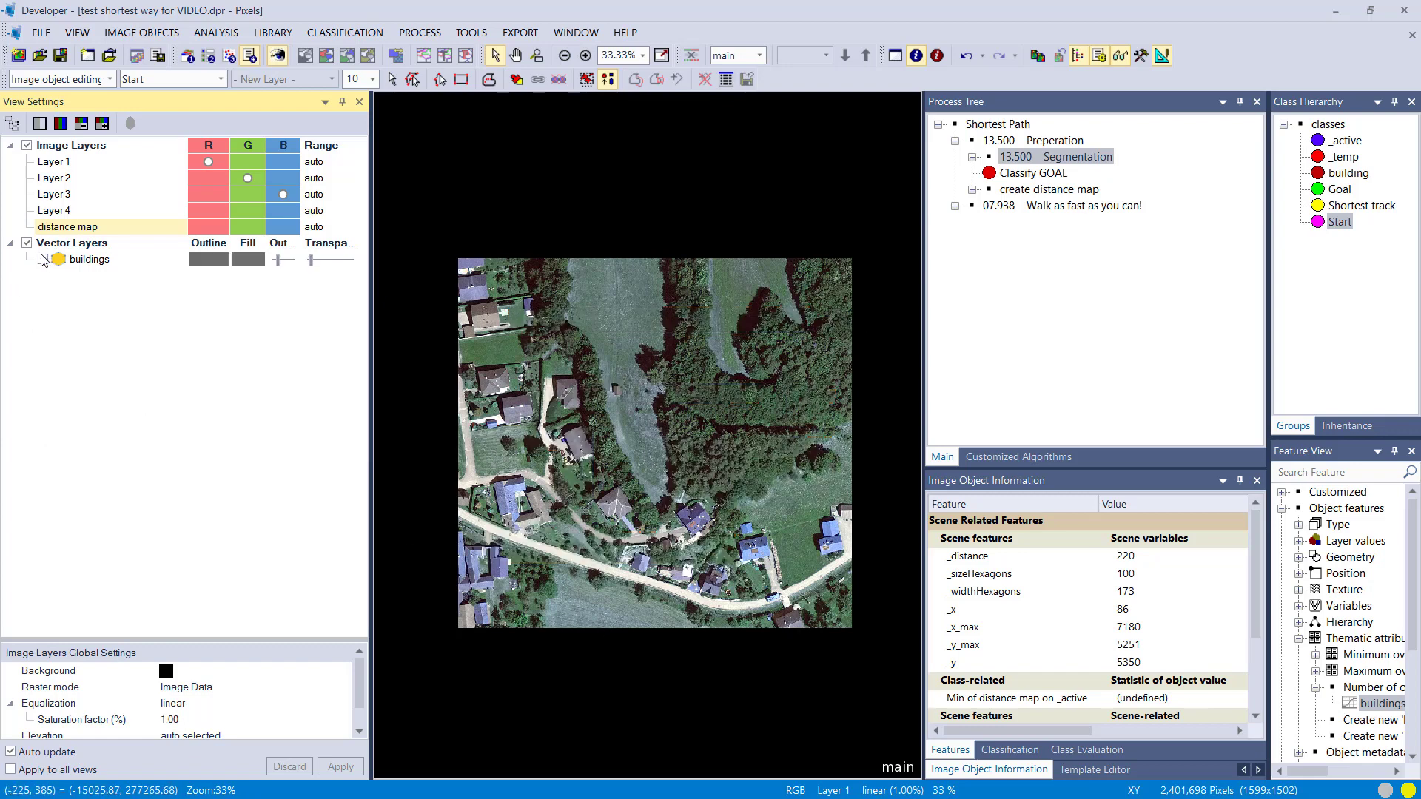
{"action": "right_click", "coordinate": [1063, 148]}
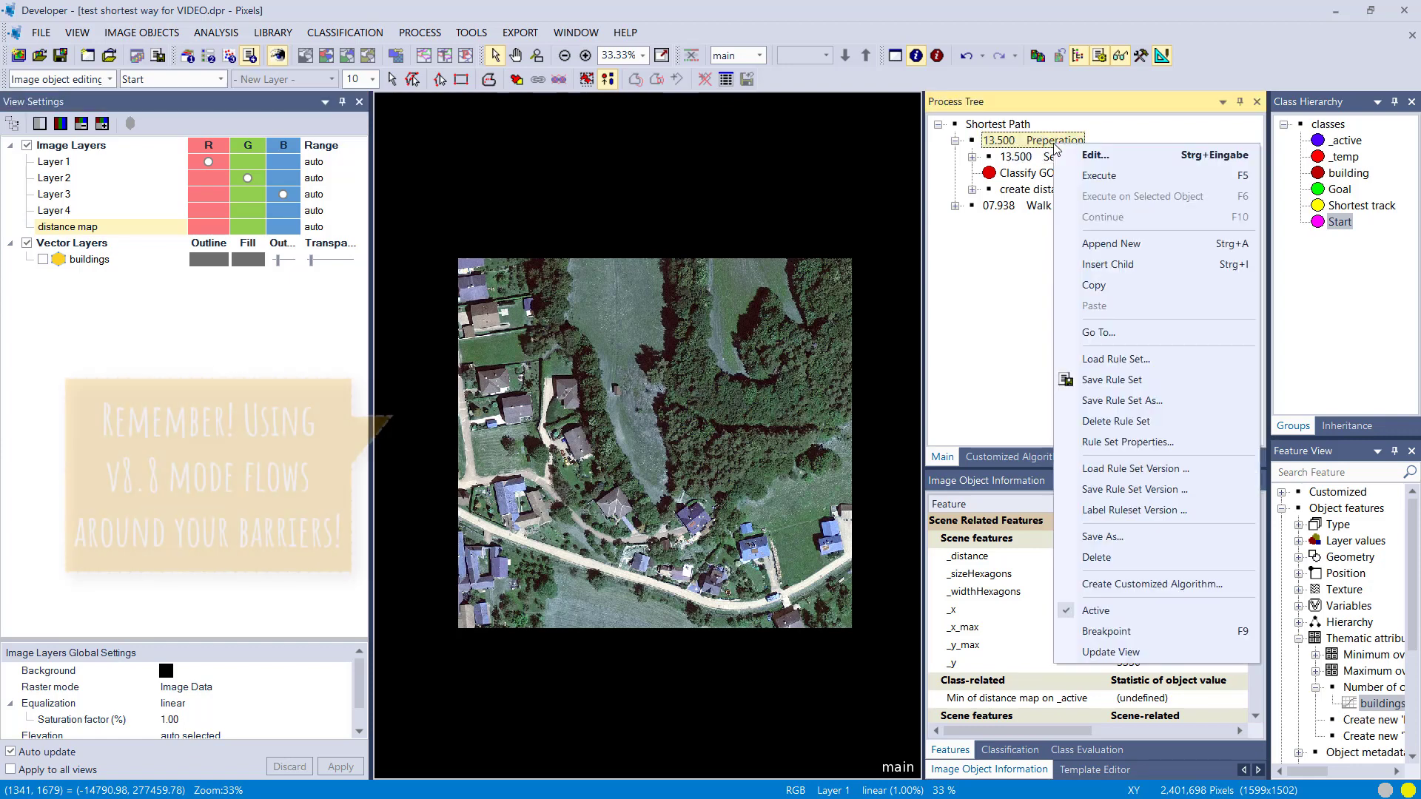
{"action": "left_click", "coordinate": [1081, 178]}
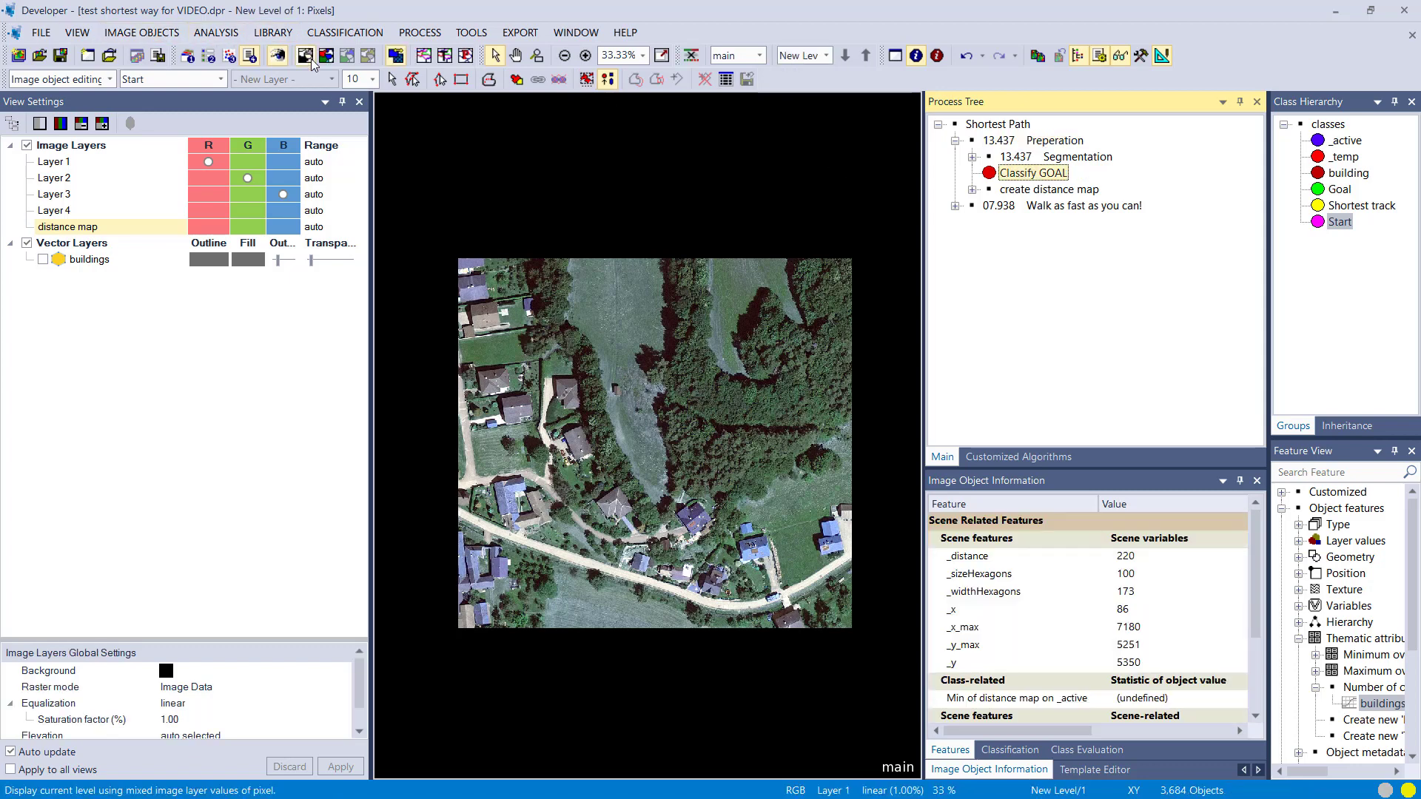
Step: Display the classification over the image, classify a Goal object near the image's lower-left corner, and make the class overlay fully opaque
{"action": "key", "text": "F5"}
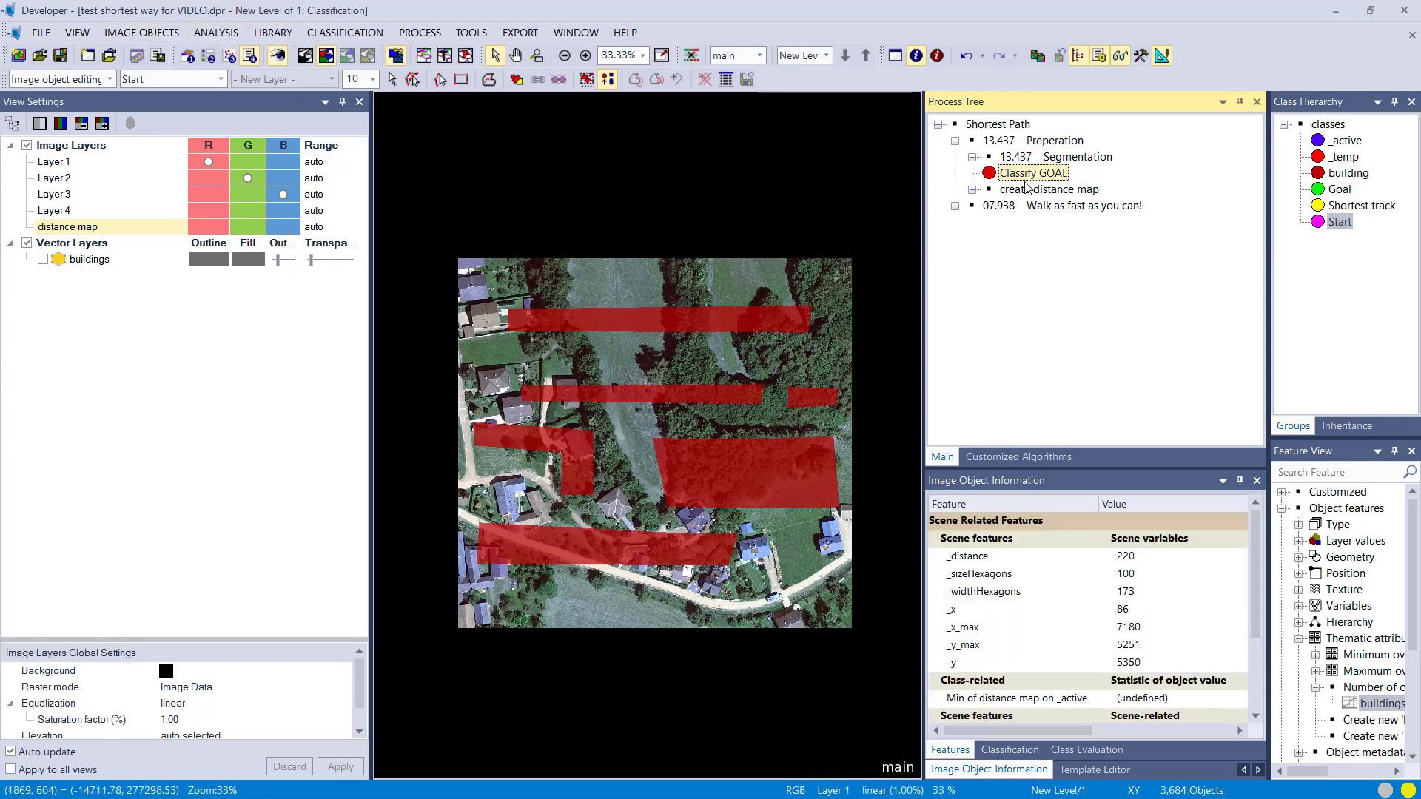
{"action": "left_click", "coordinate": [214, 82]}
{"action": "left_click", "coordinate": [170, 153]}
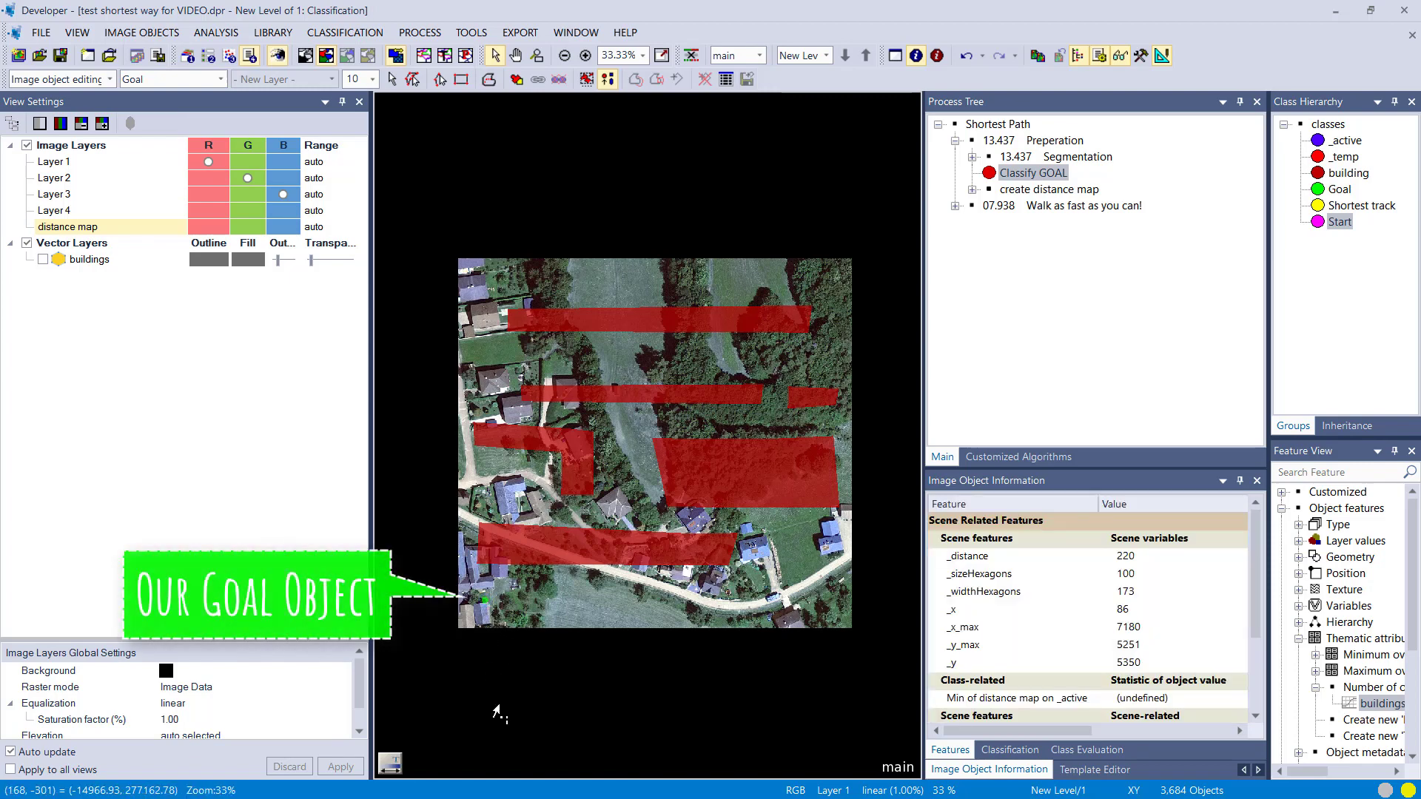
{"action": "mouse_move", "coordinate": [397, 766]}
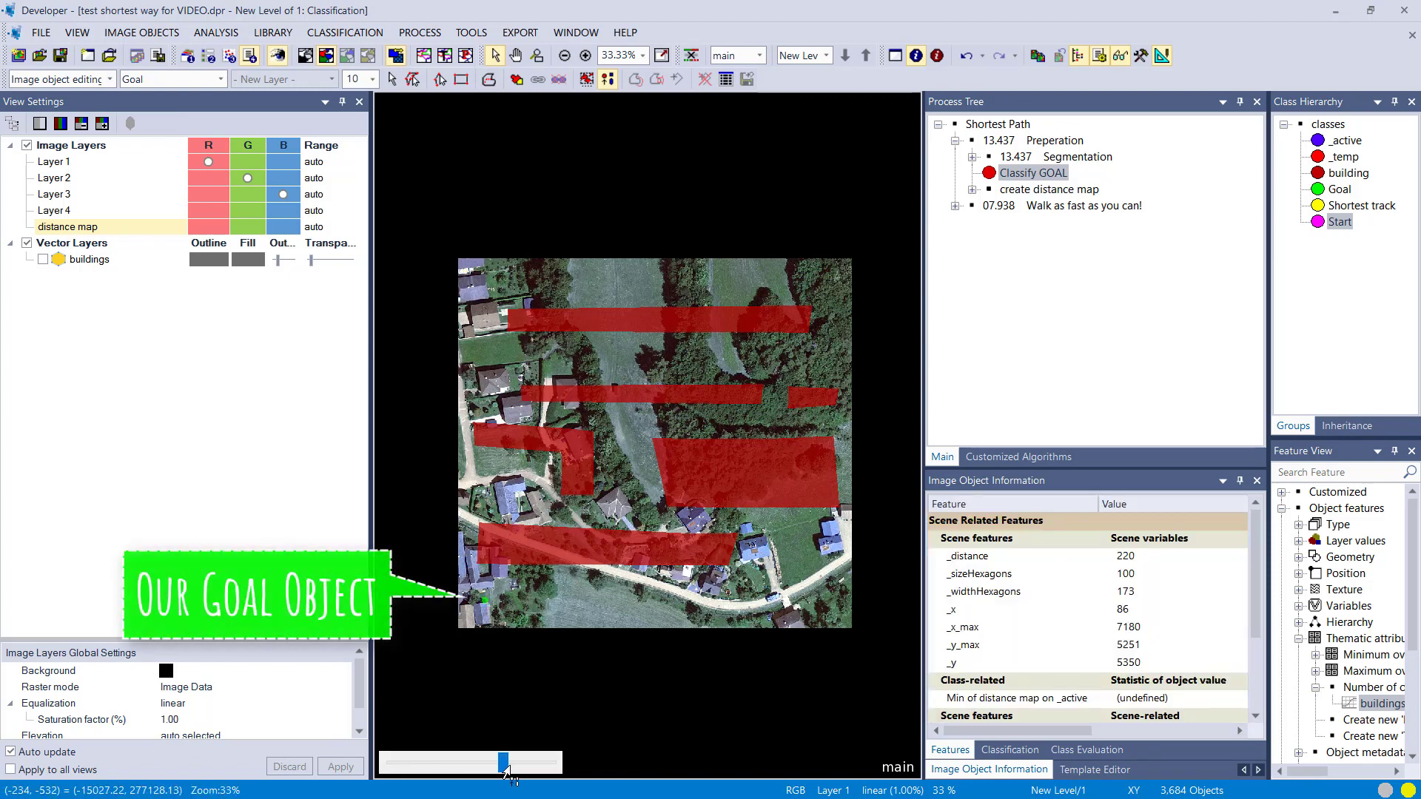
{"action": "left_click_drag", "start_coordinate": [501, 771], "coordinate": [555, 771]}
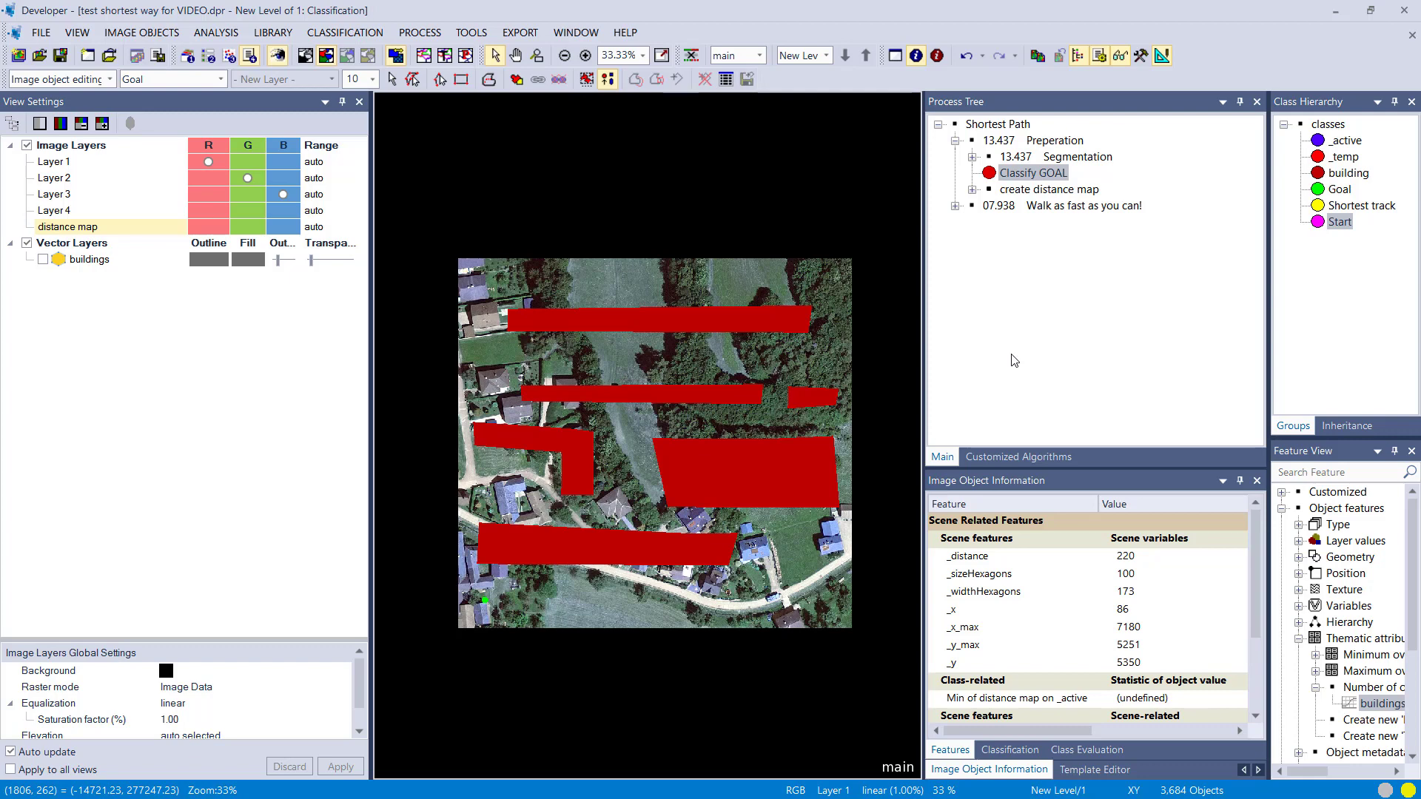
Step: Examine the class filter, distance target and compatibility mode of the distance to Goal process under create distance map, and close its settings
{"action": "left_click", "coordinate": [972, 190]}
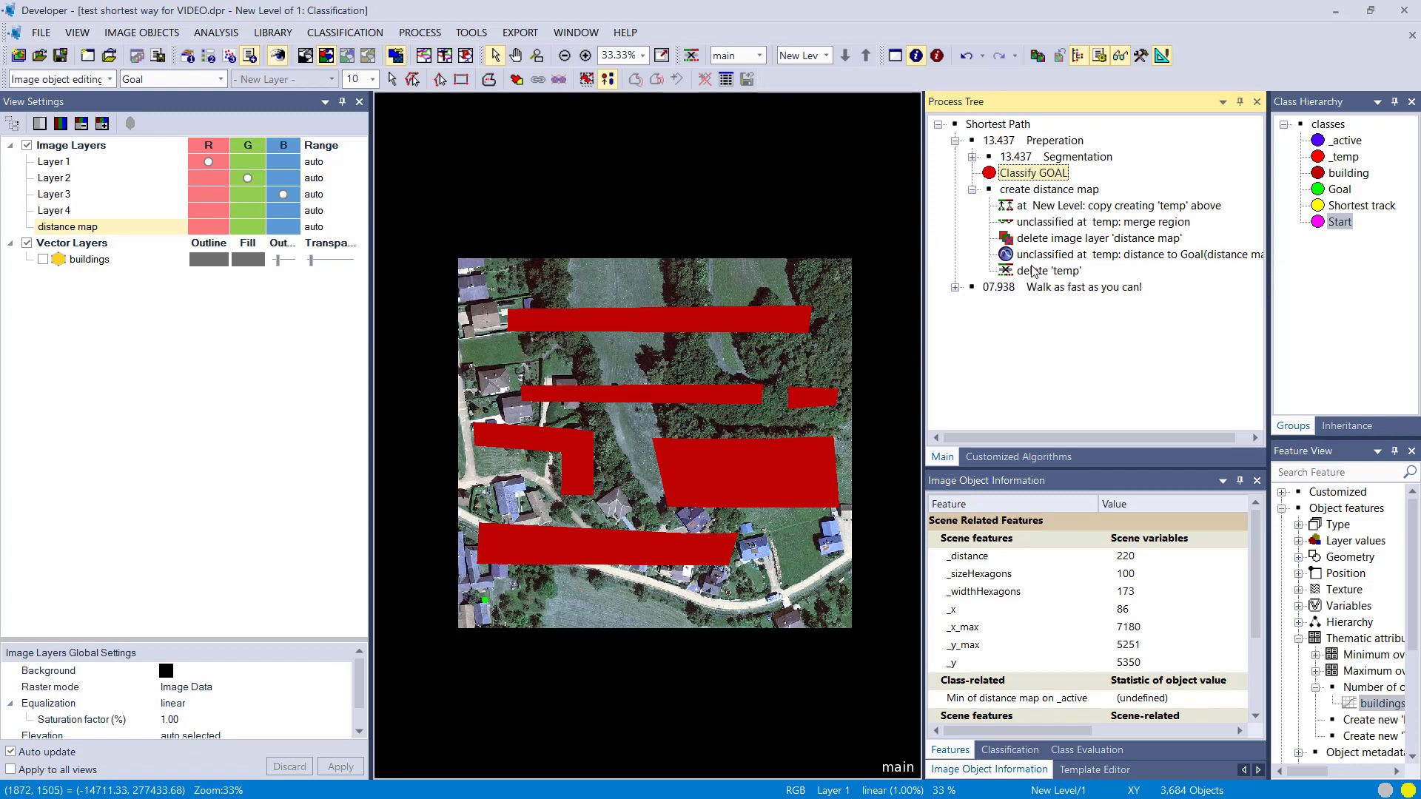
{"action": "double_click", "coordinate": [1033, 257]}
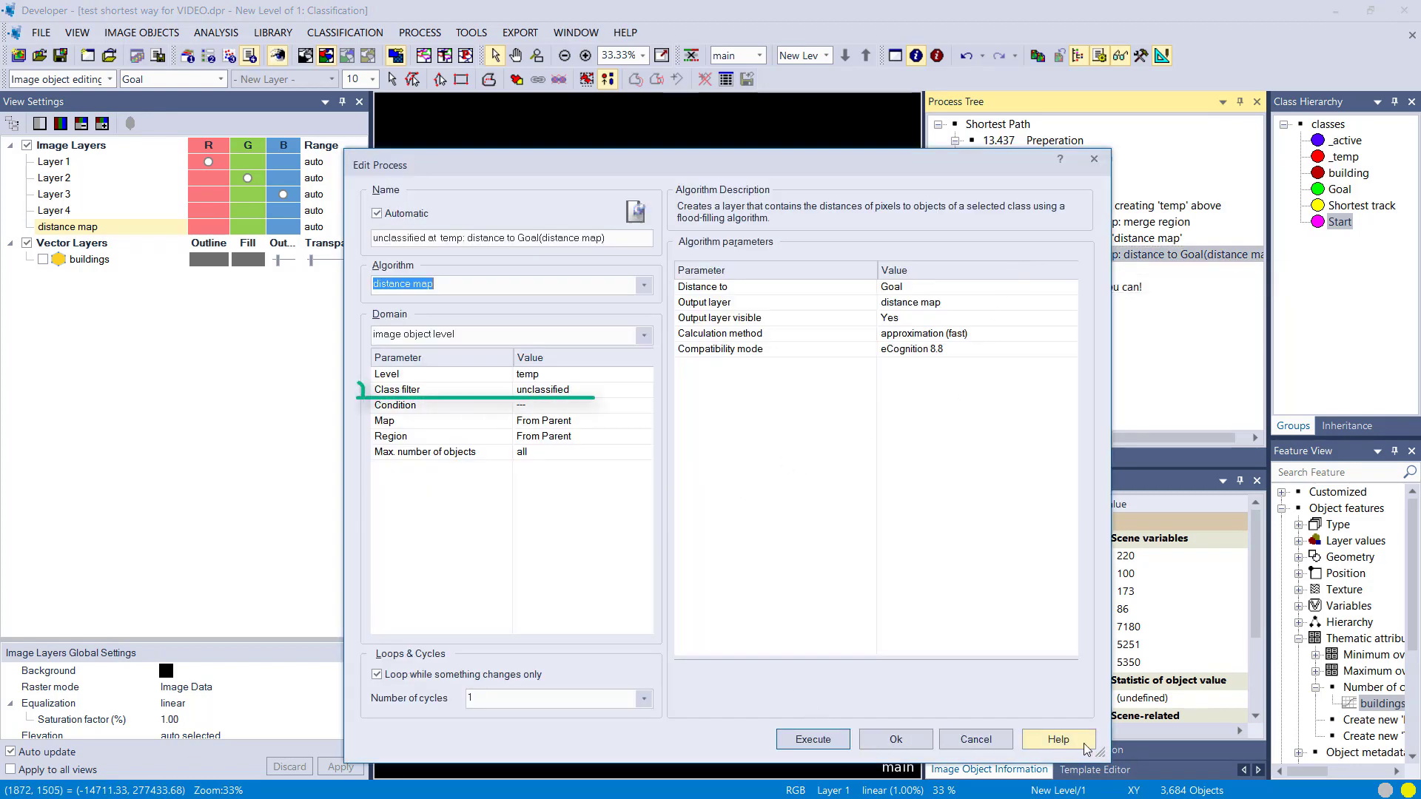
{"action": "left_click_drag", "start_coordinate": [1101, 755], "coordinate": [1102, 623]}
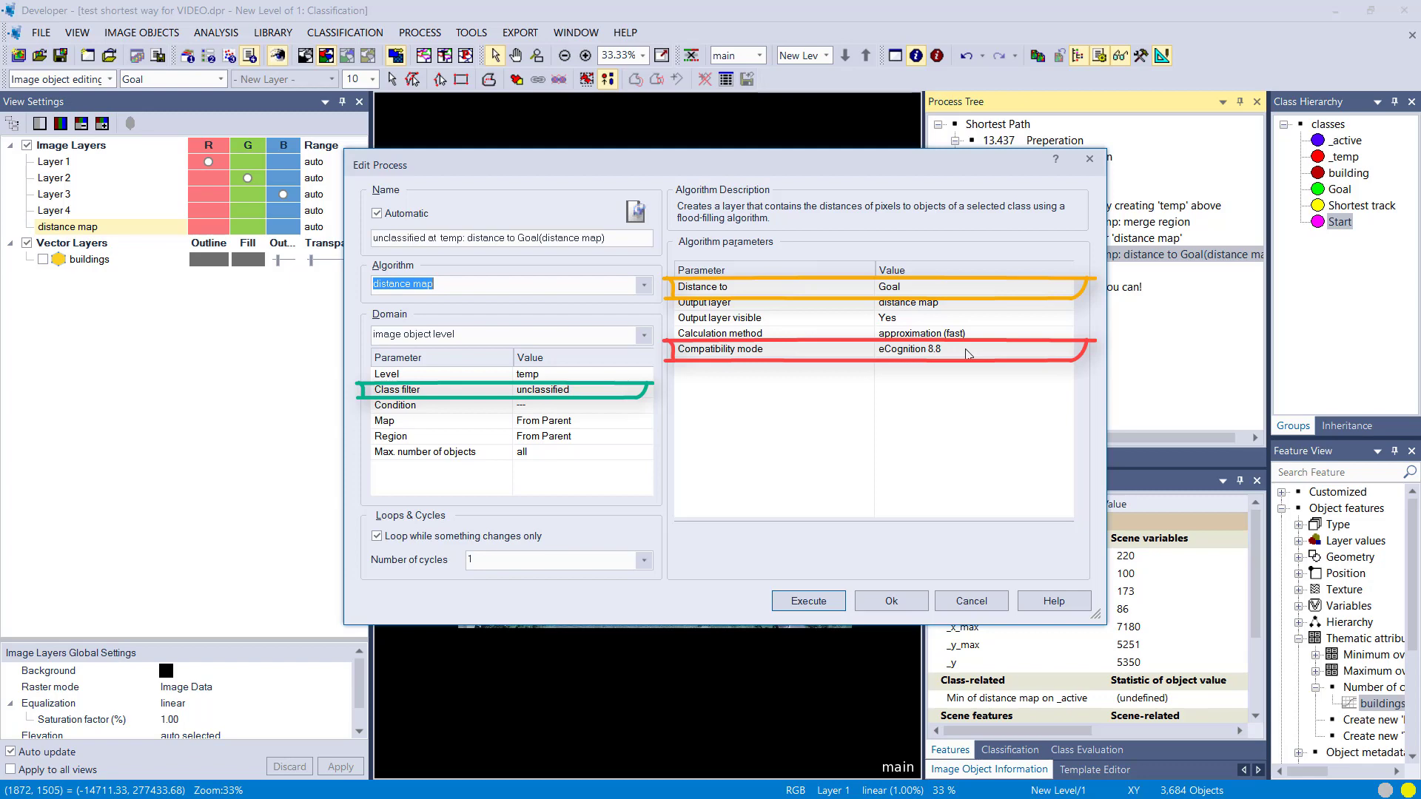
{"action": "left_click", "coordinate": [900, 598]}
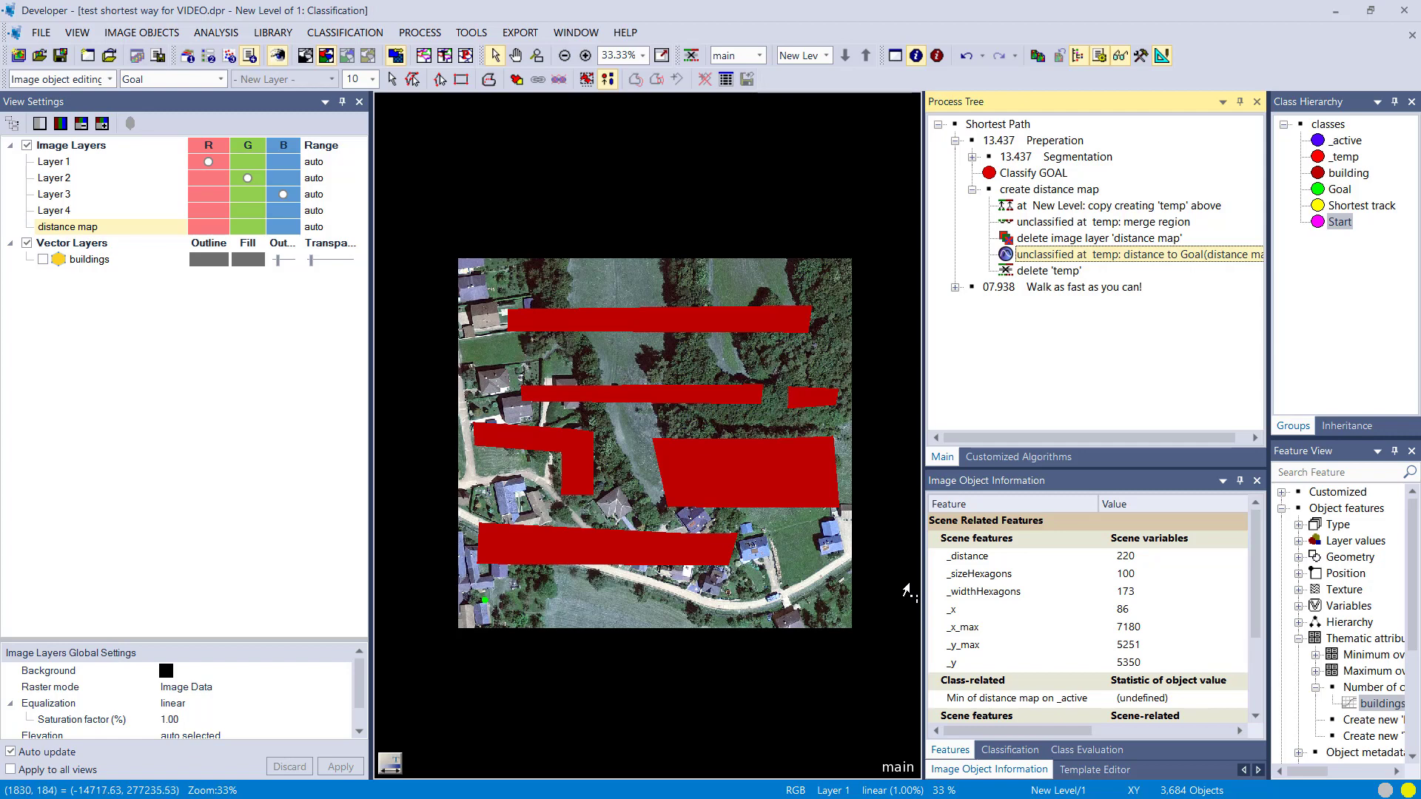
Step: Execute the create distance map process and display the distance map layer with false color (rainbow) equalization
{"action": "left_click", "coordinate": [82, 127]}
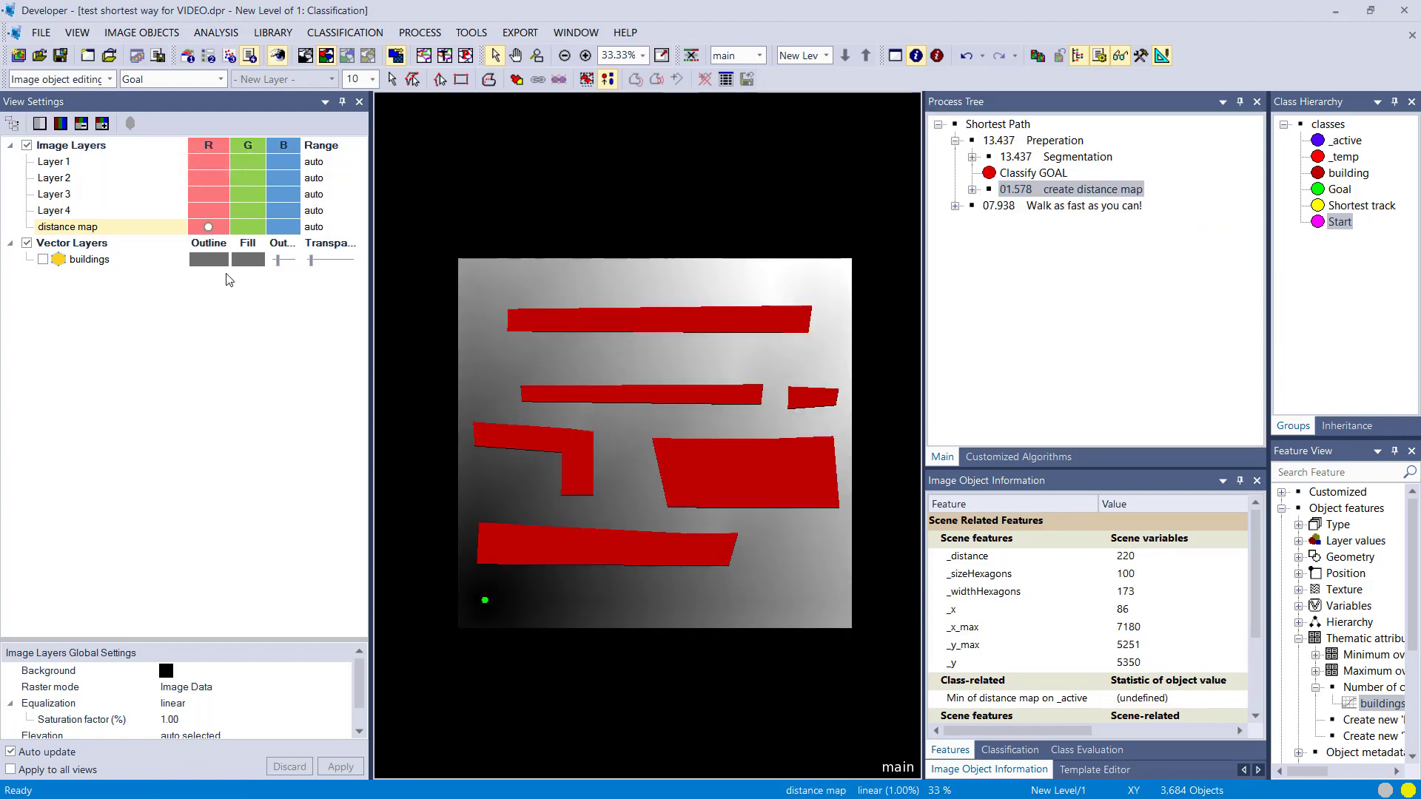
{"action": "left_click", "coordinate": [185, 703]}
{"action": "left_click", "coordinate": [188, 682]}
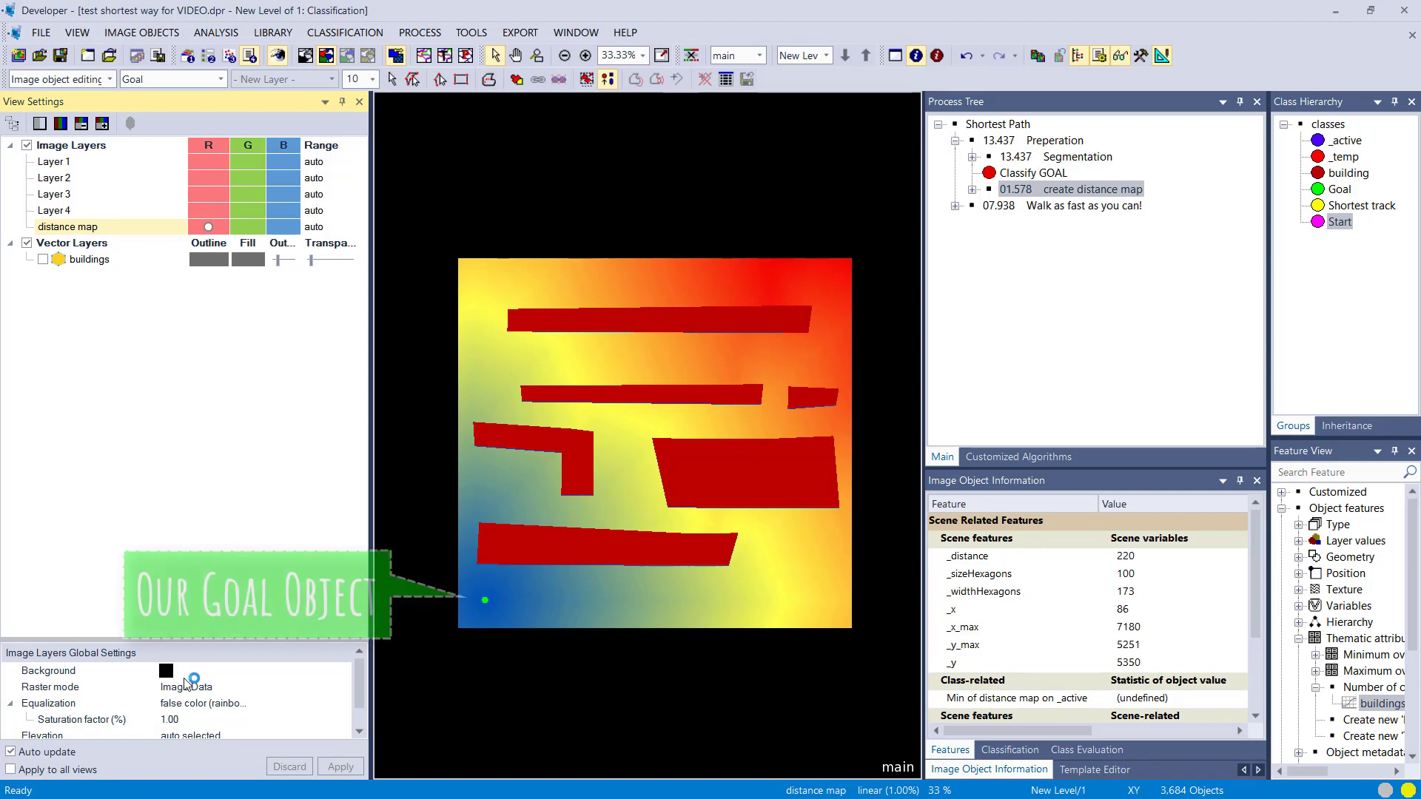
Step: Restore the three-layer RGB image and classify a Start object near the image's upper edge, above the topmost barrier
{"action": "left_click", "coordinate": [208, 226]}
{"action": "left_click", "coordinate": [61, 123]}
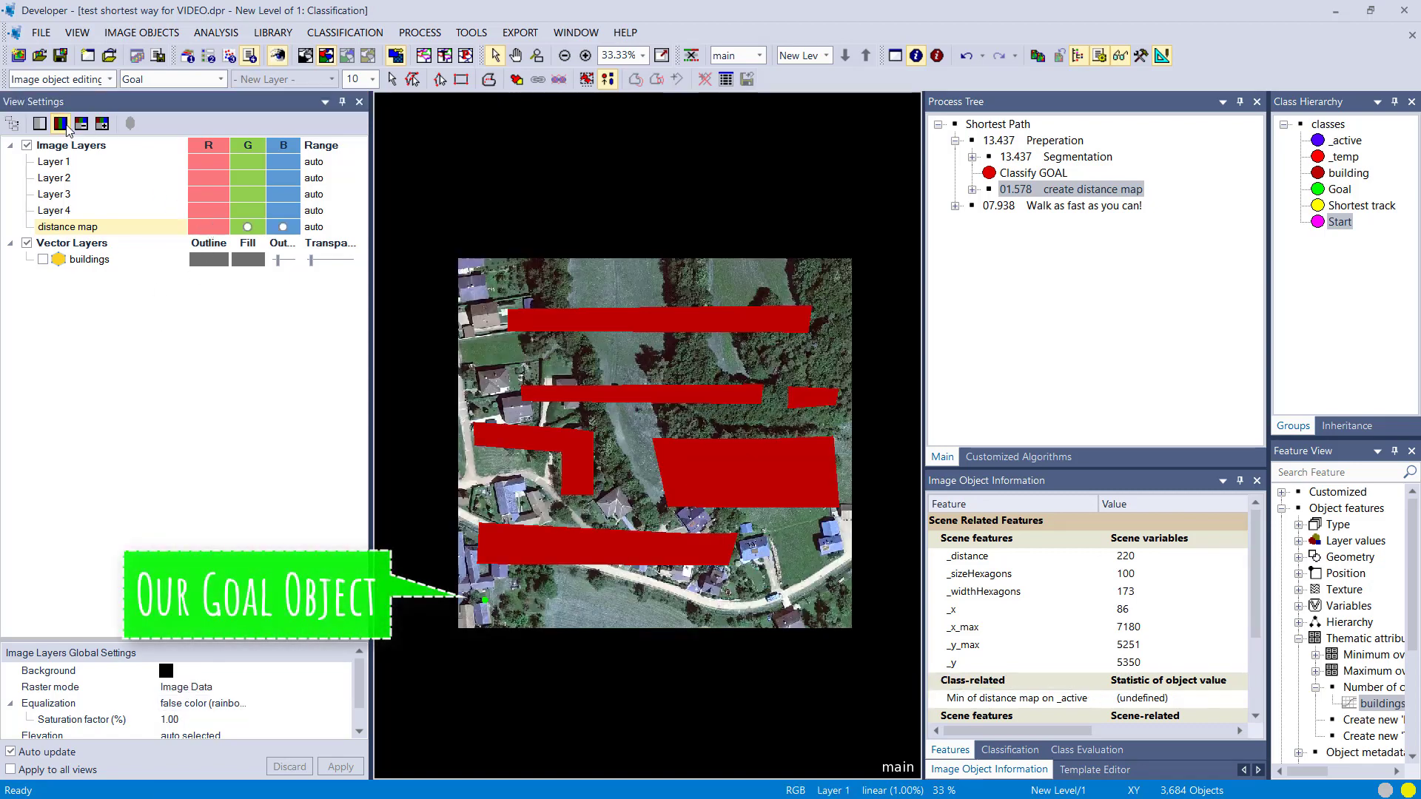
{"action": "left_click", "coordinate": [167, 80]}
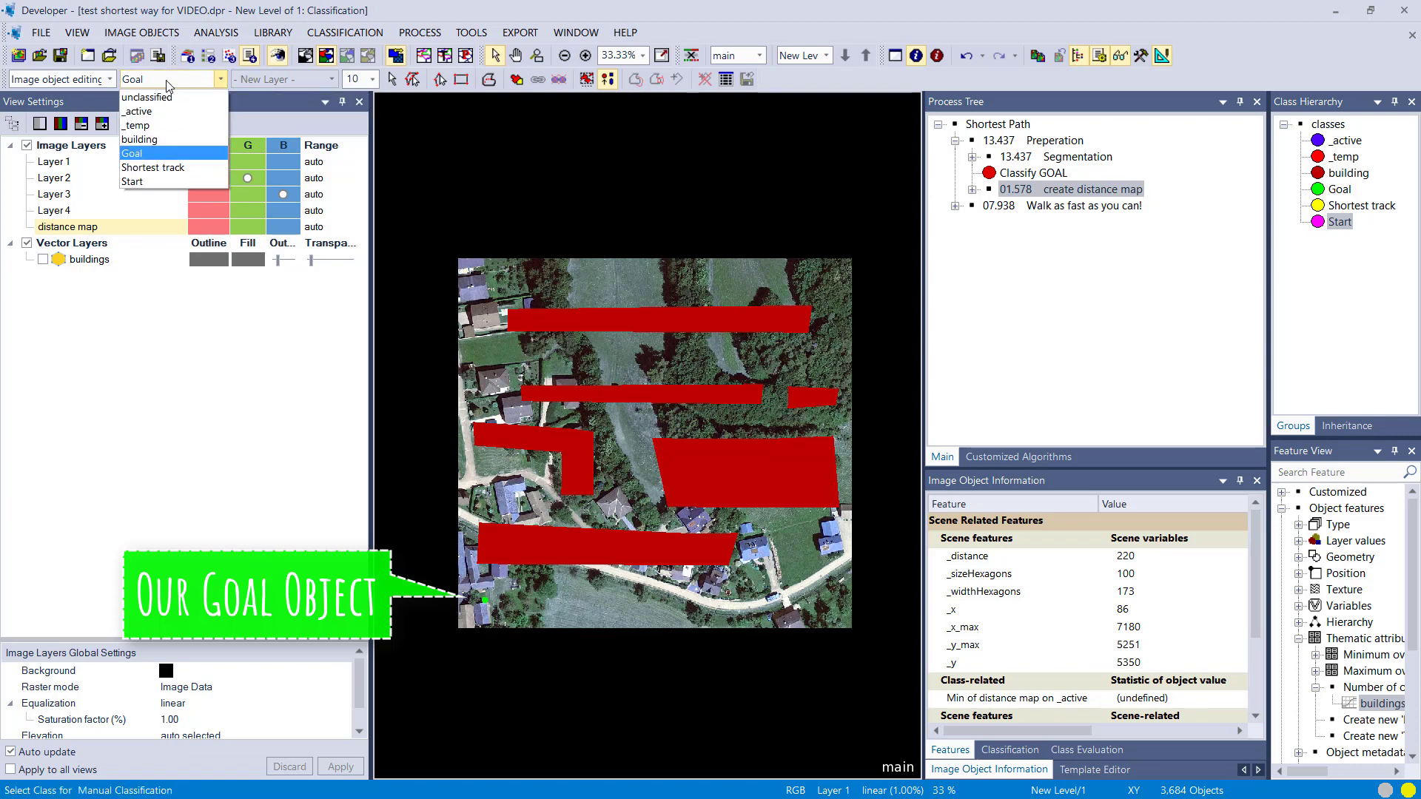
{"action": "left_click", "coordinate": [152, 182]}
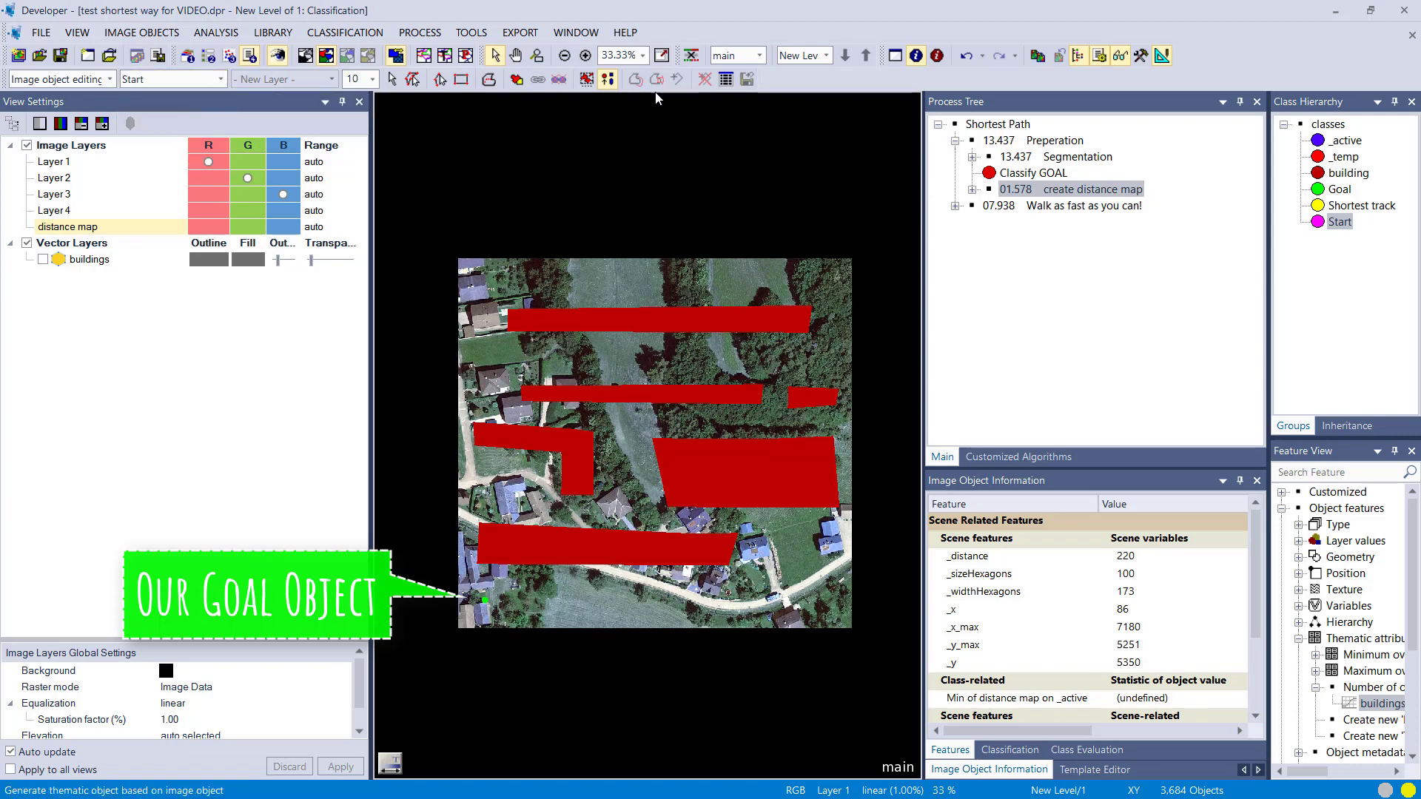
{"action": "left_click", "coordinate": [670, 284]}
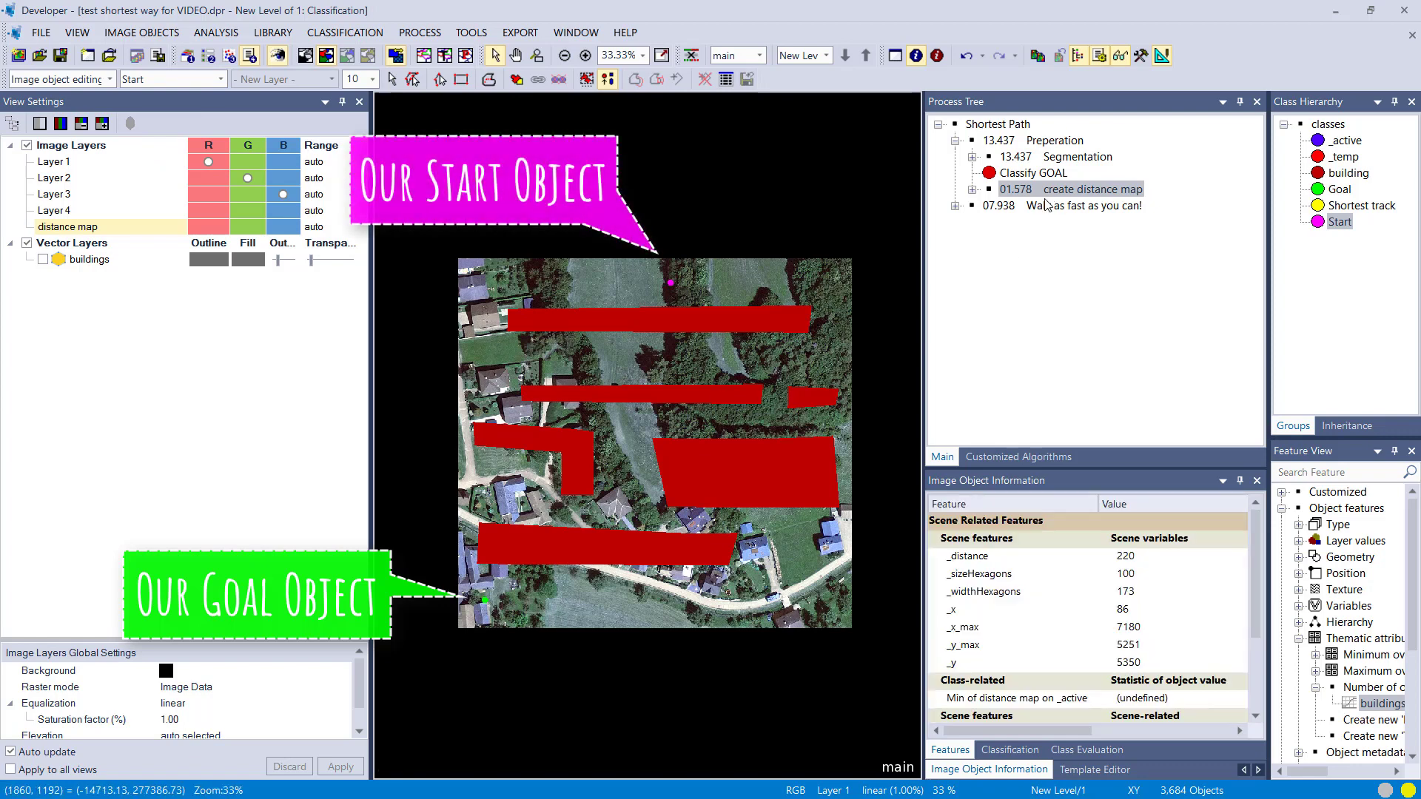
Step: Examine the image object fusion settings of the Start growing process inside the Walk as fast as you can! loop, and close them
{"action": "left_click", "coordinate": [959, 206]}
{"action": "left_click", "coordinate": [955, 206]}
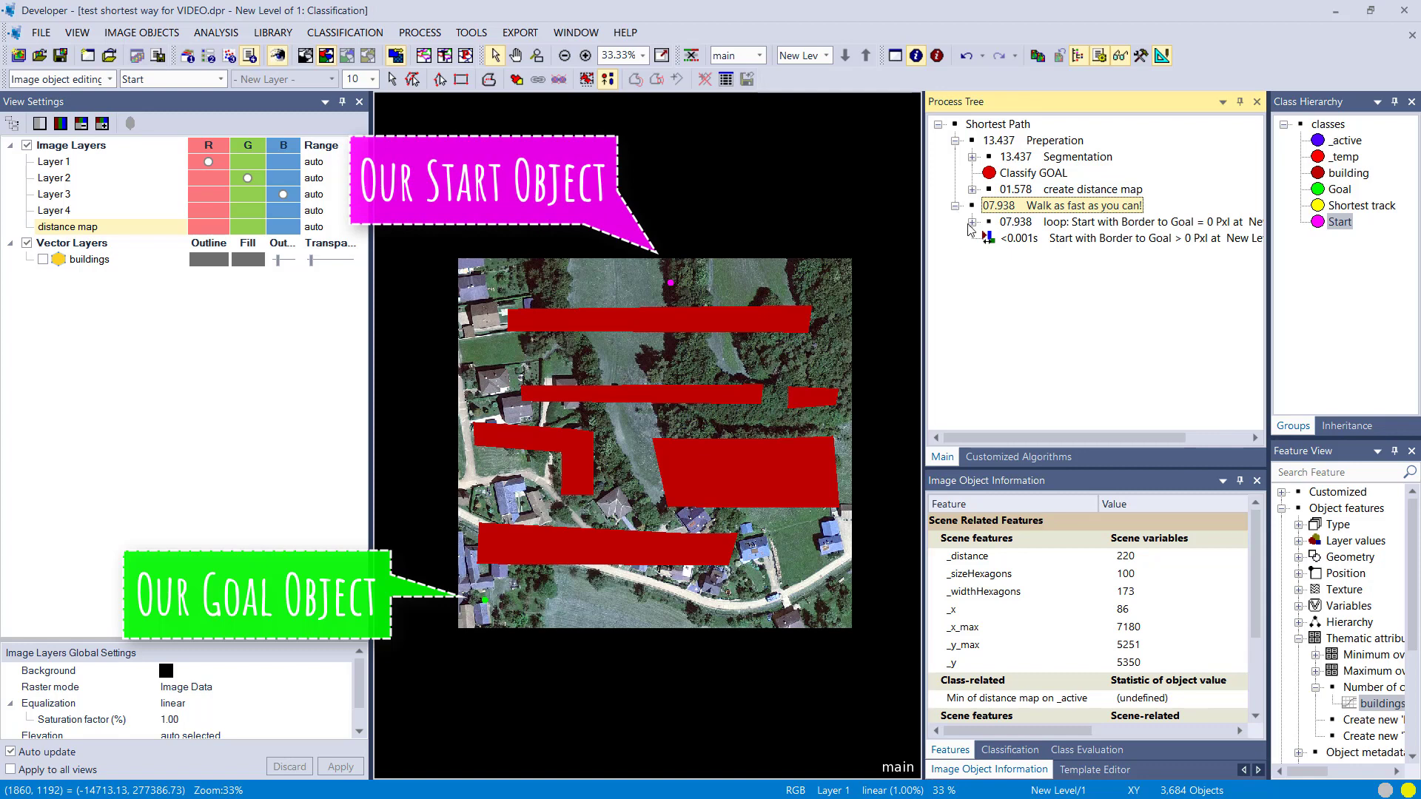
{"action": "left_click", "coordinate": [972, 222]}
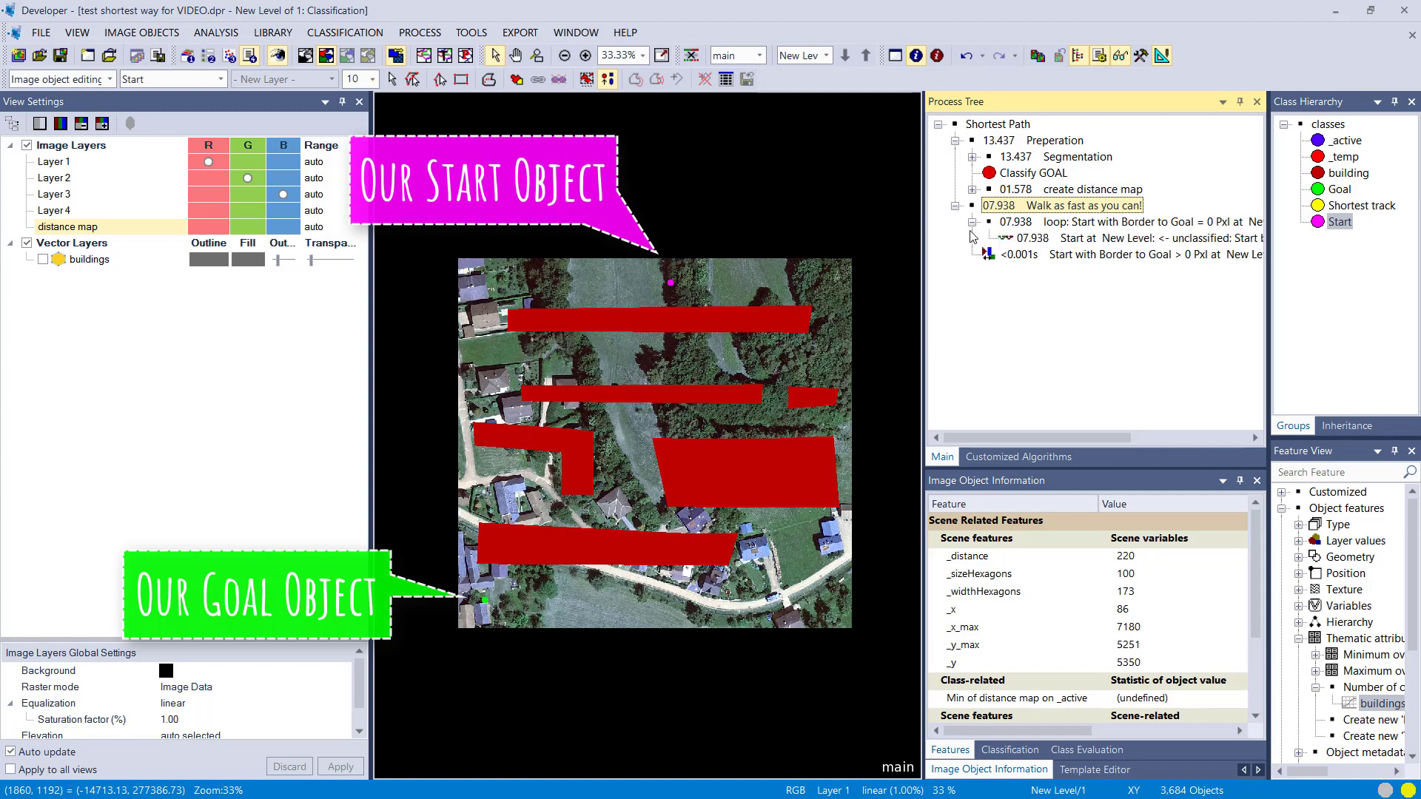
{"action": "double_click", "coordinate": [1019, 238]}
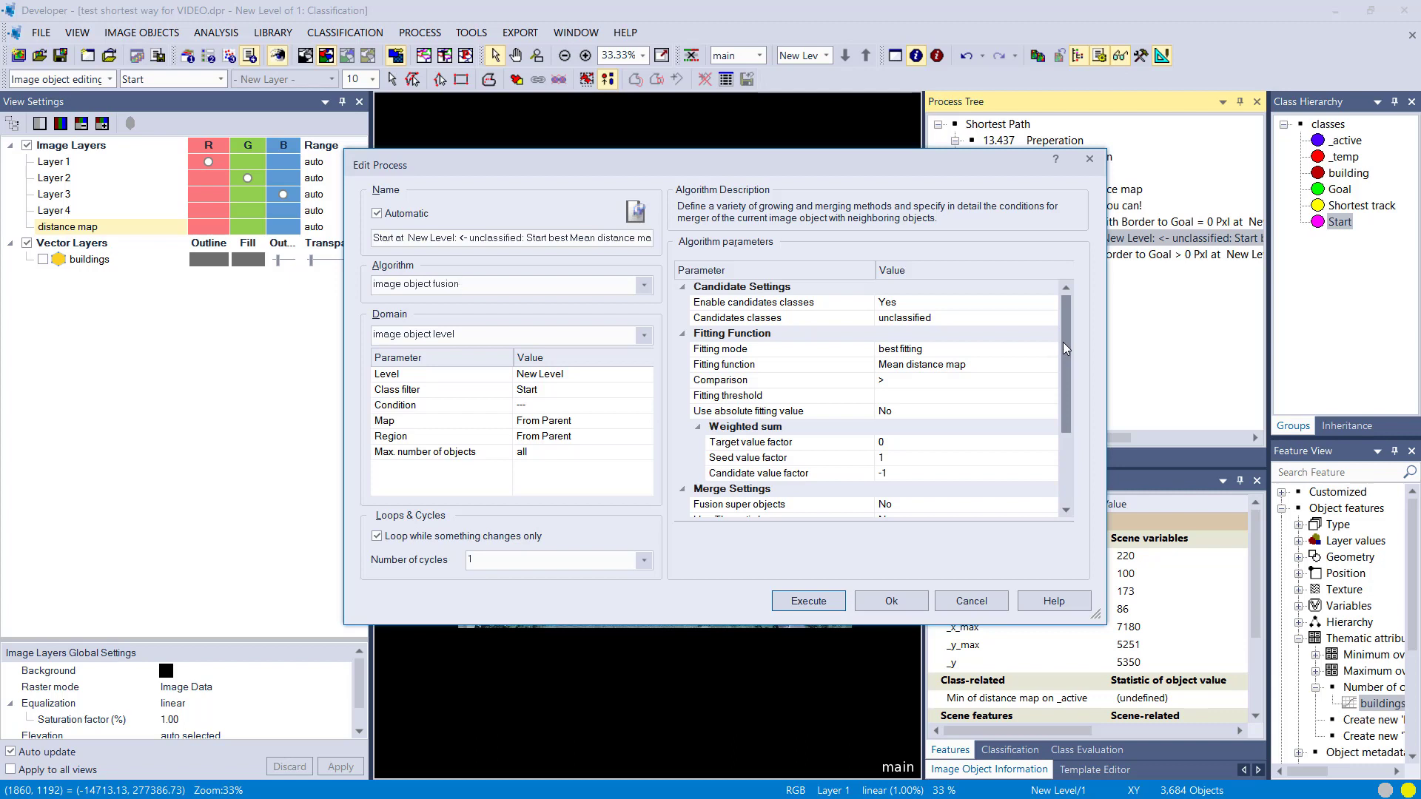
{"action": "mouse_move", "coordinate": [1063, 342]}
{"action": "left_mouse_down"}
{"action": "mouse_move", "coordinate": [1062, 437]}
{"action": "mouse_move", "coordinate": [1053, 318]}
{"action": "left_mouse_up"}
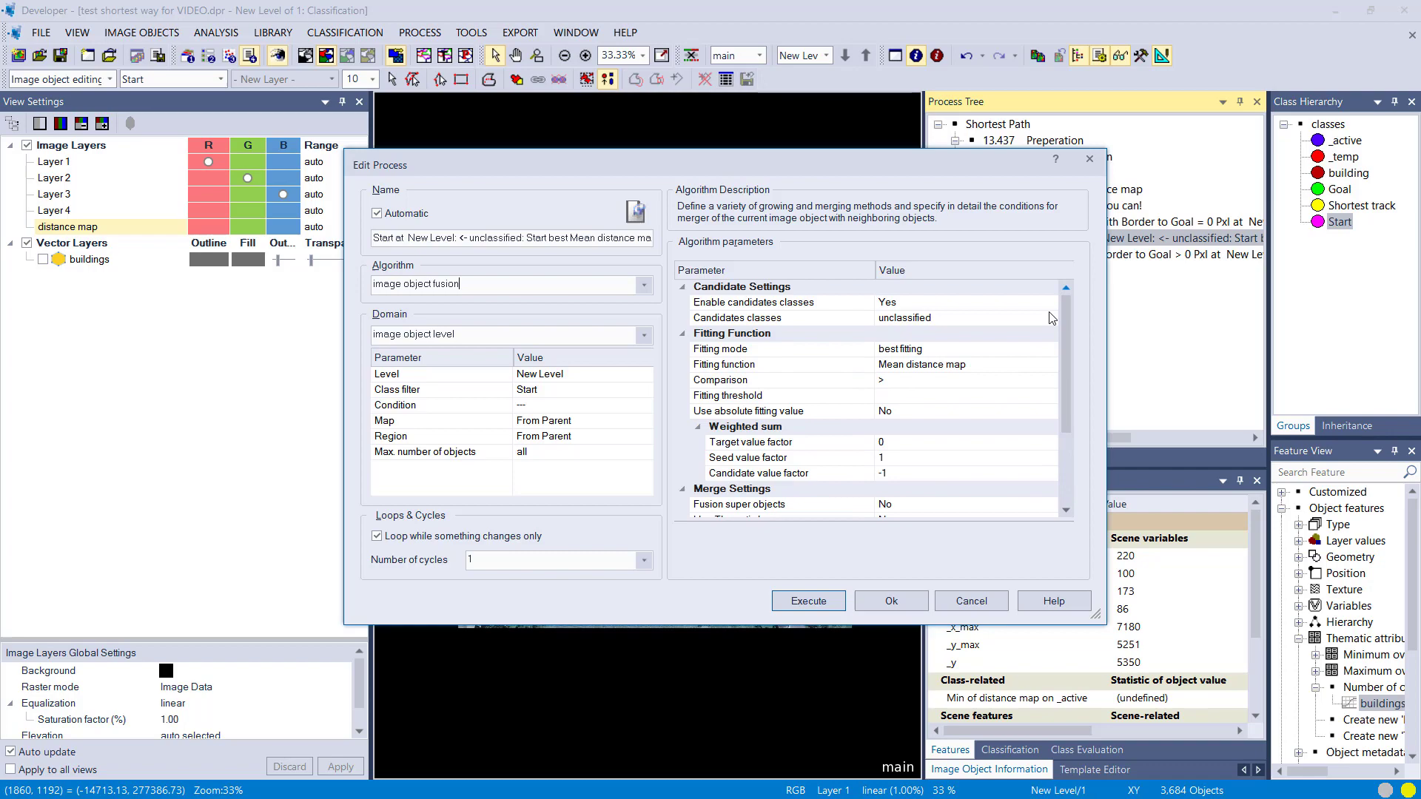
{"action": "left_click", "coordinate": [819, 602]}
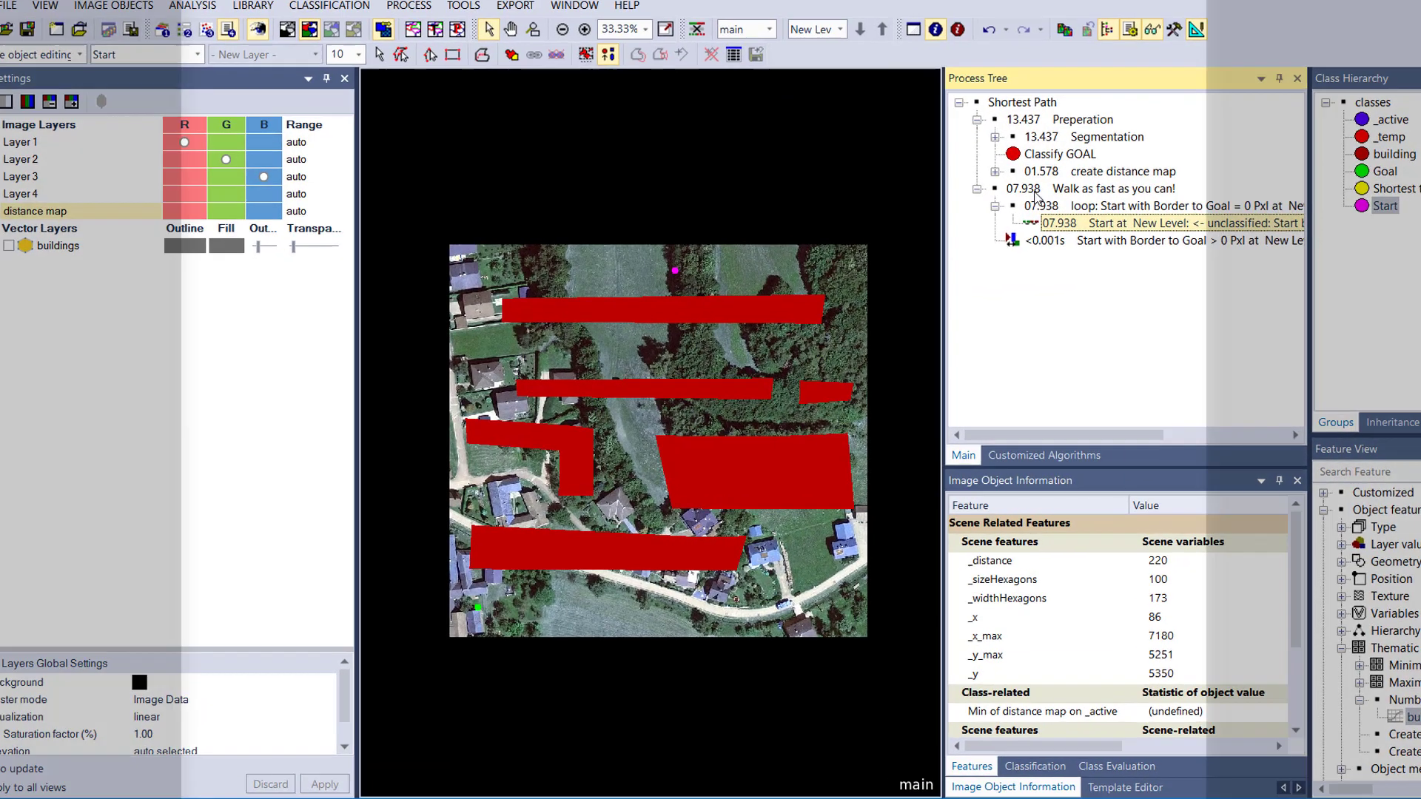